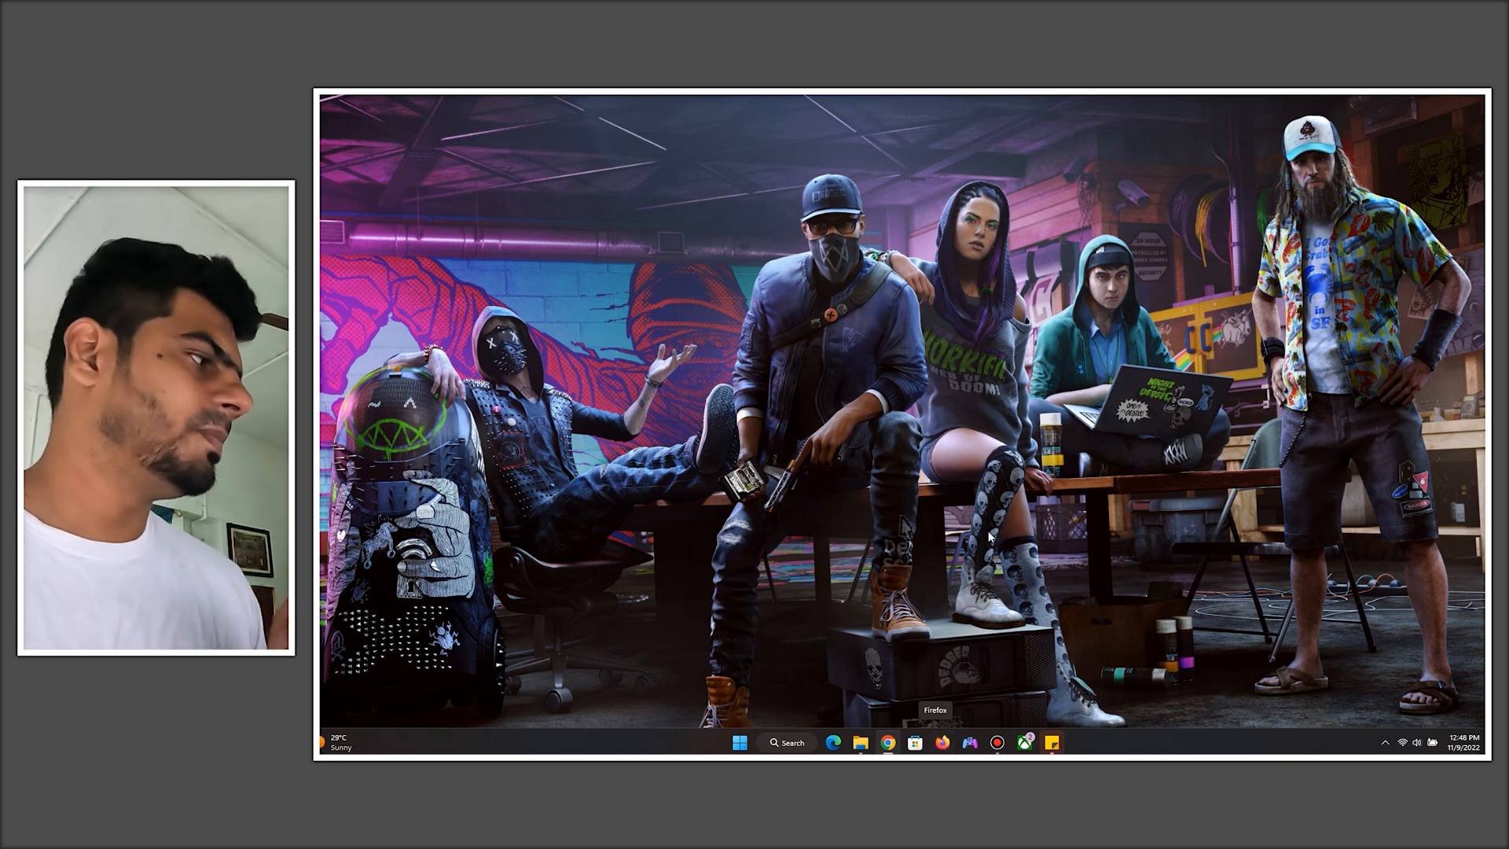
- Open Firefox and search Google for "vmware workstation download"
click(942, 742)
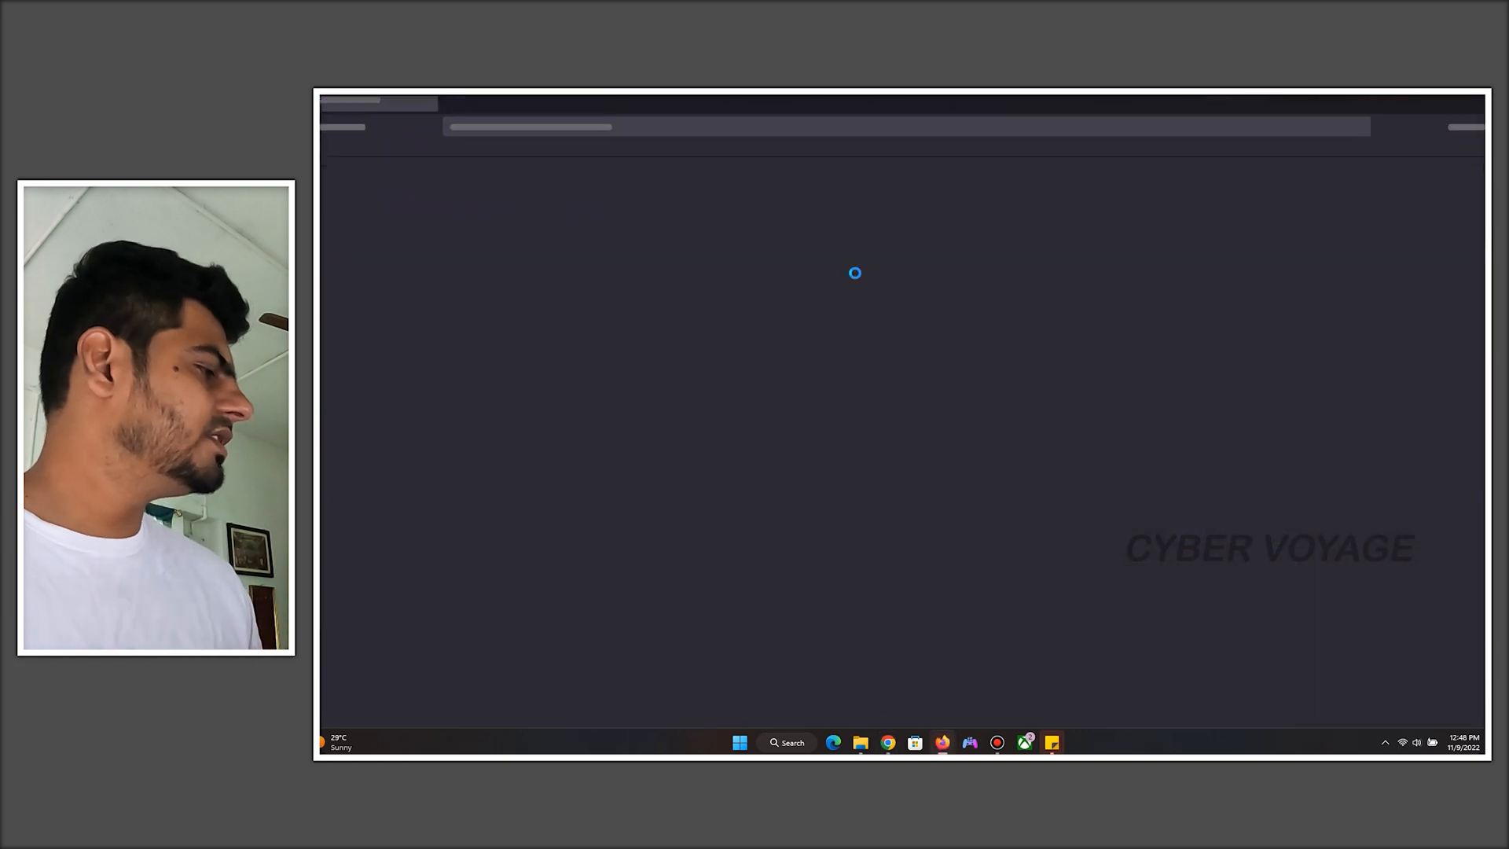
click(788, 131)
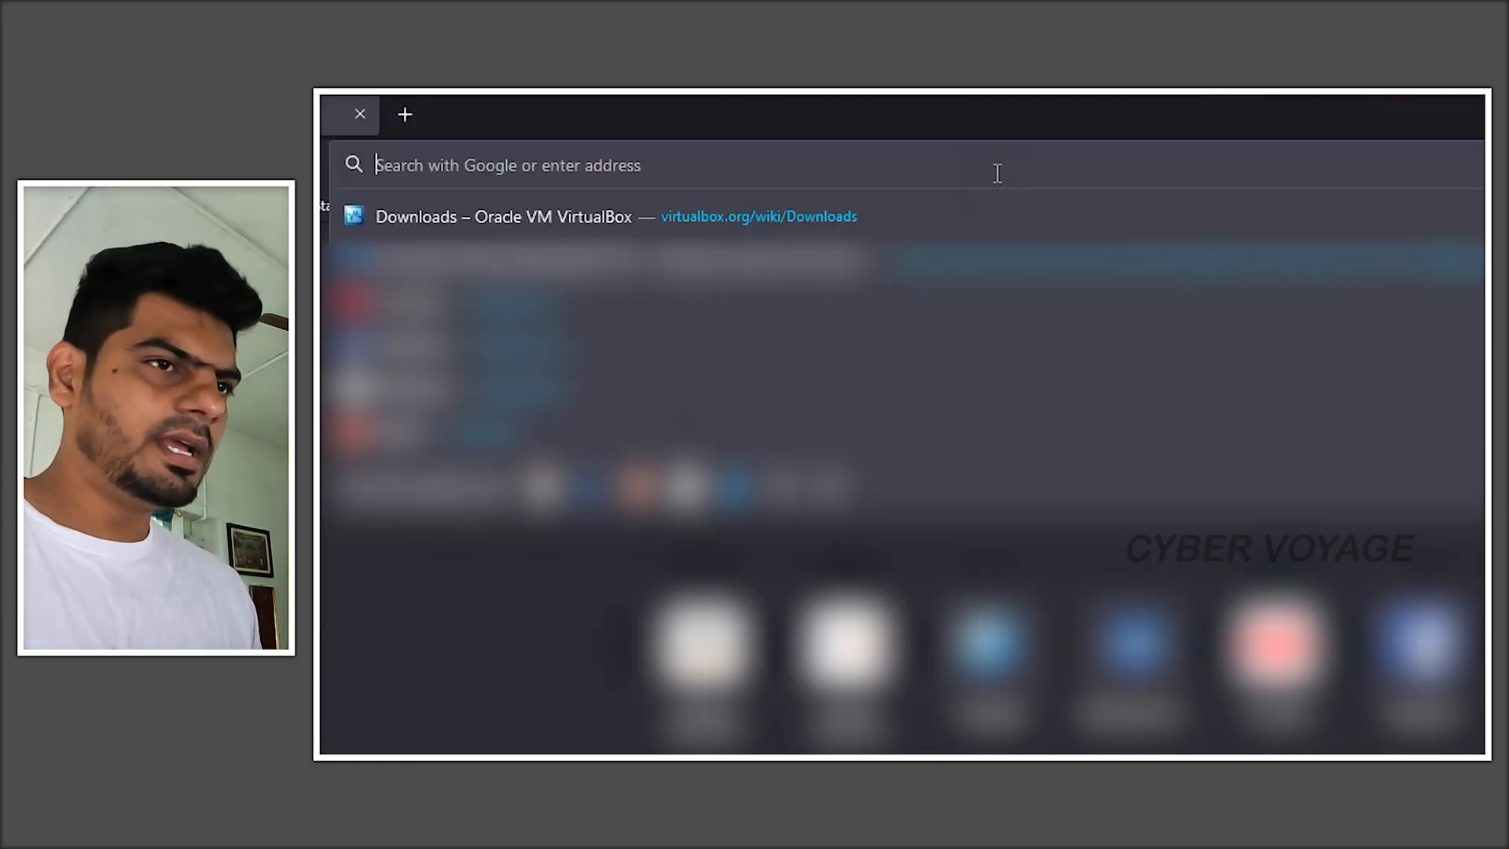
text(vmware )
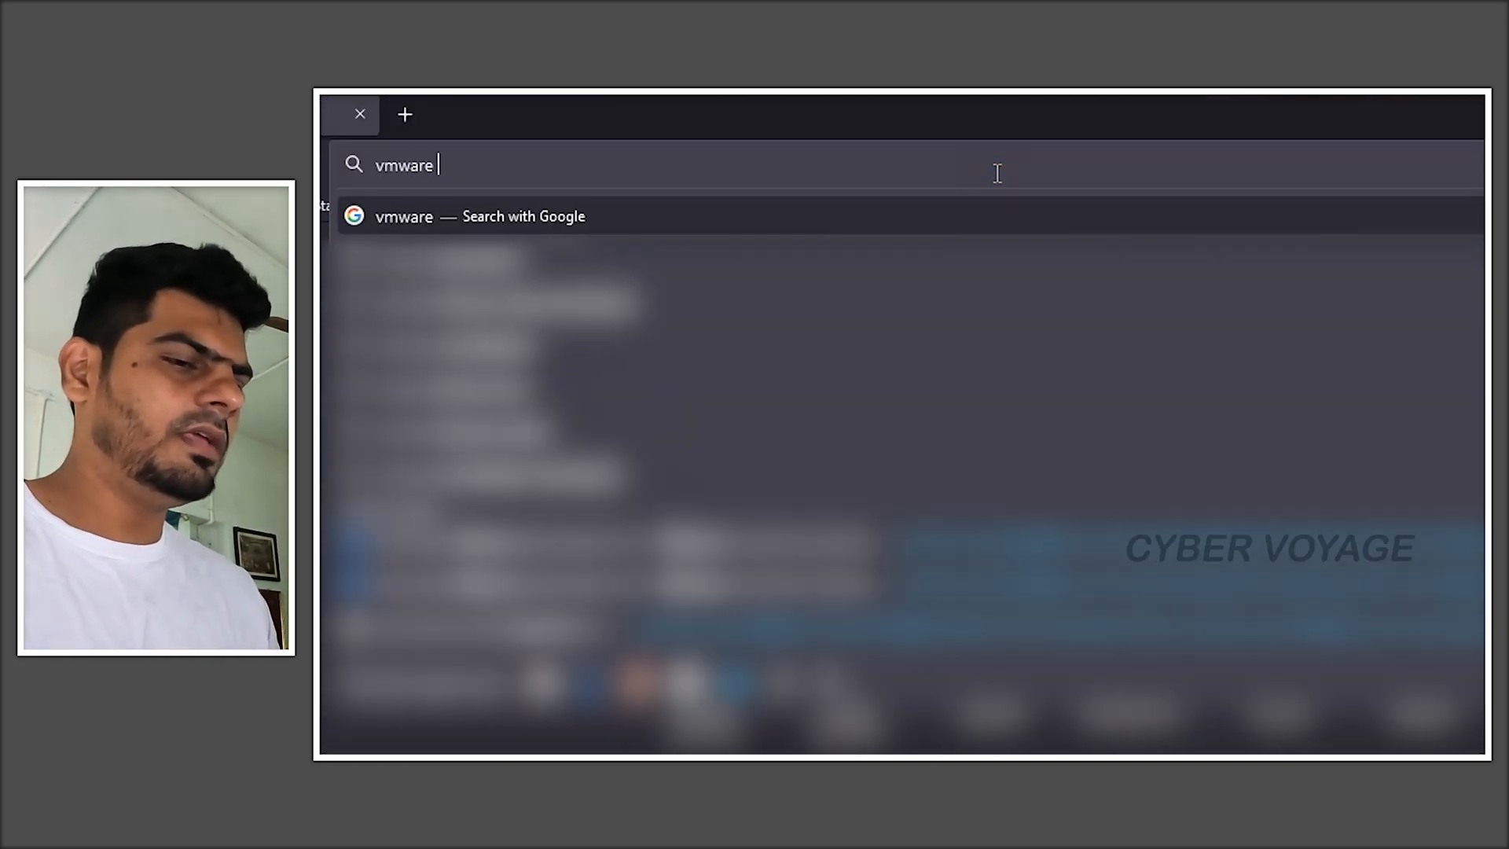
text(workstation download)
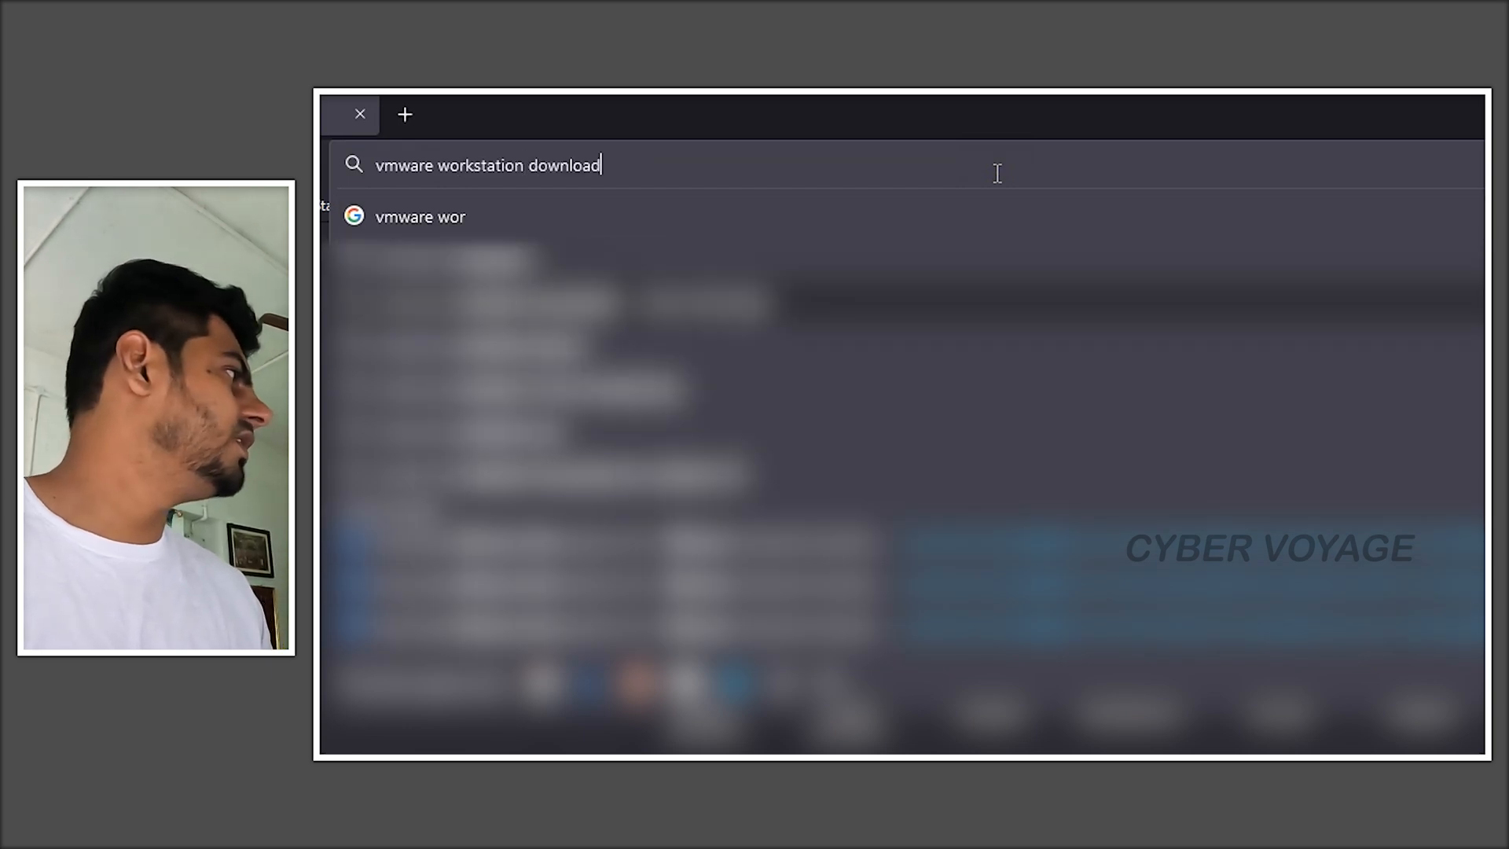
key(Return)
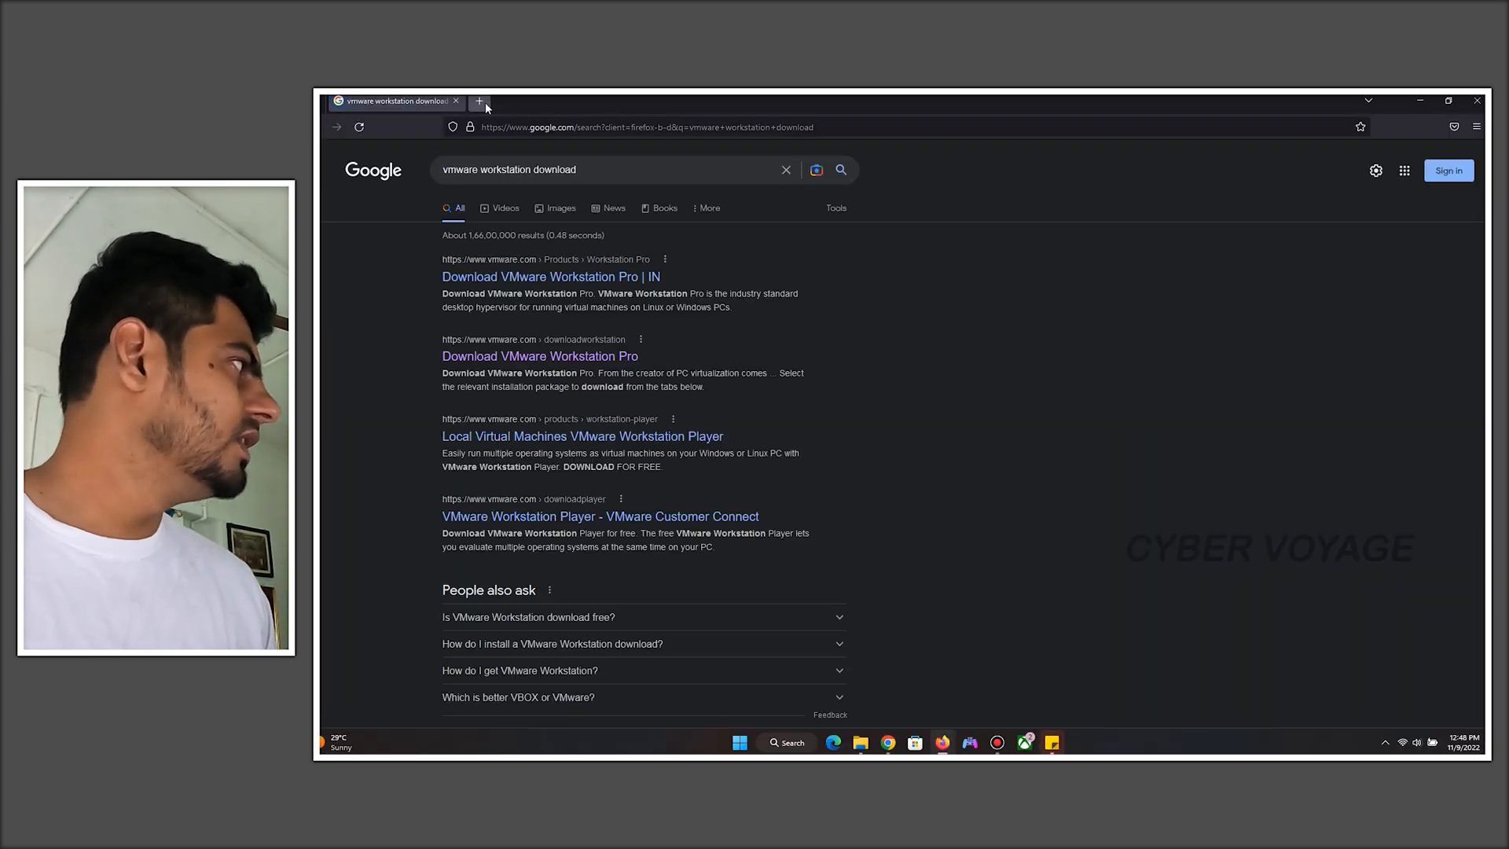
- Open a new tab and search Google for "oracle virtual box"
click(483, 100)
text(oracle vir)
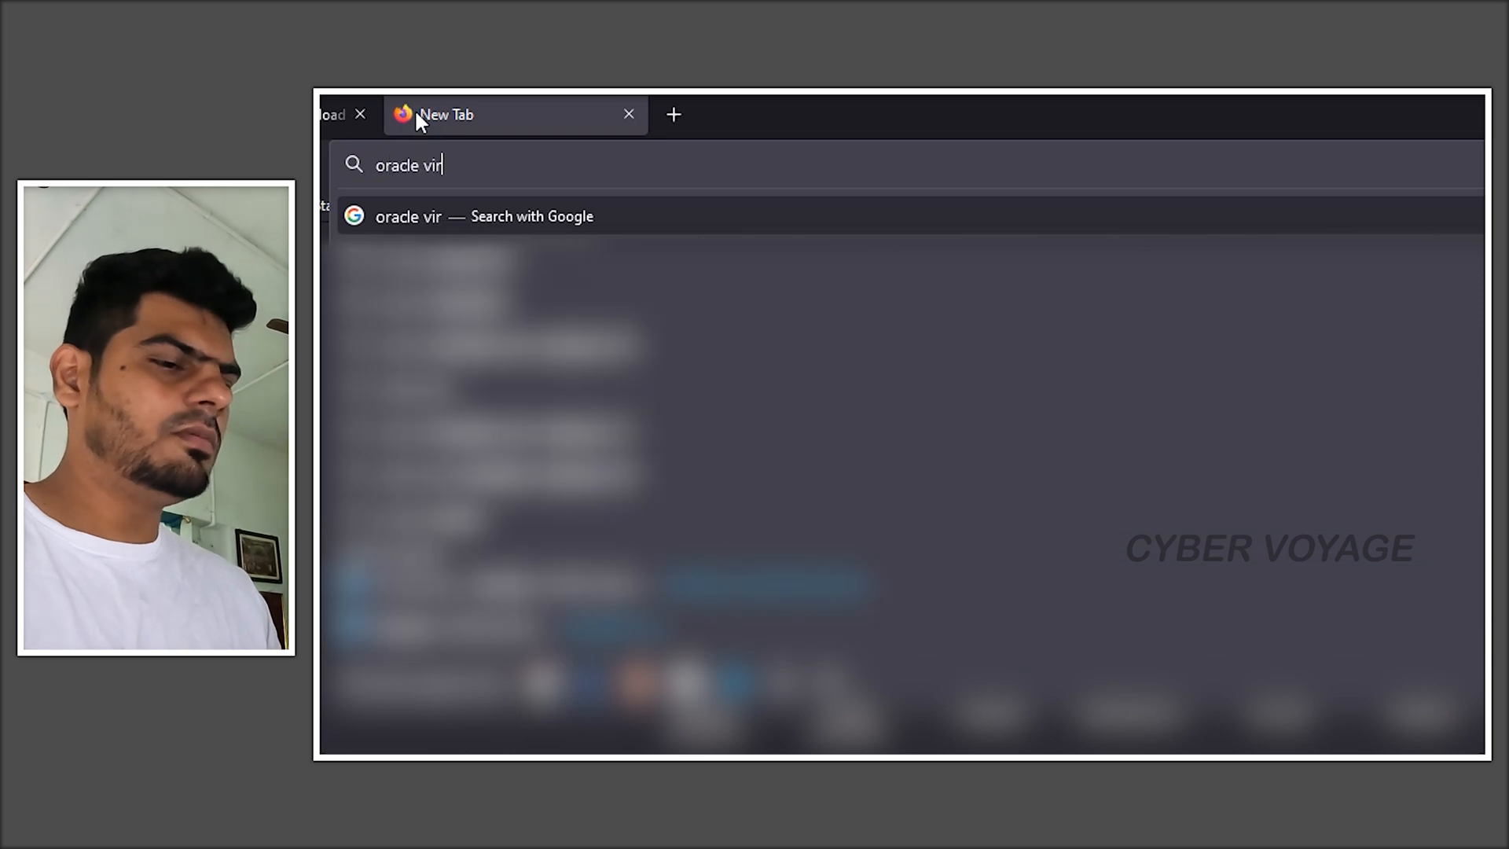
text(tusales)
key(BackSpace)
key(BackSpace)
key(BackSpace)
key(BackSpace)
key(BackSpace)
text(al)
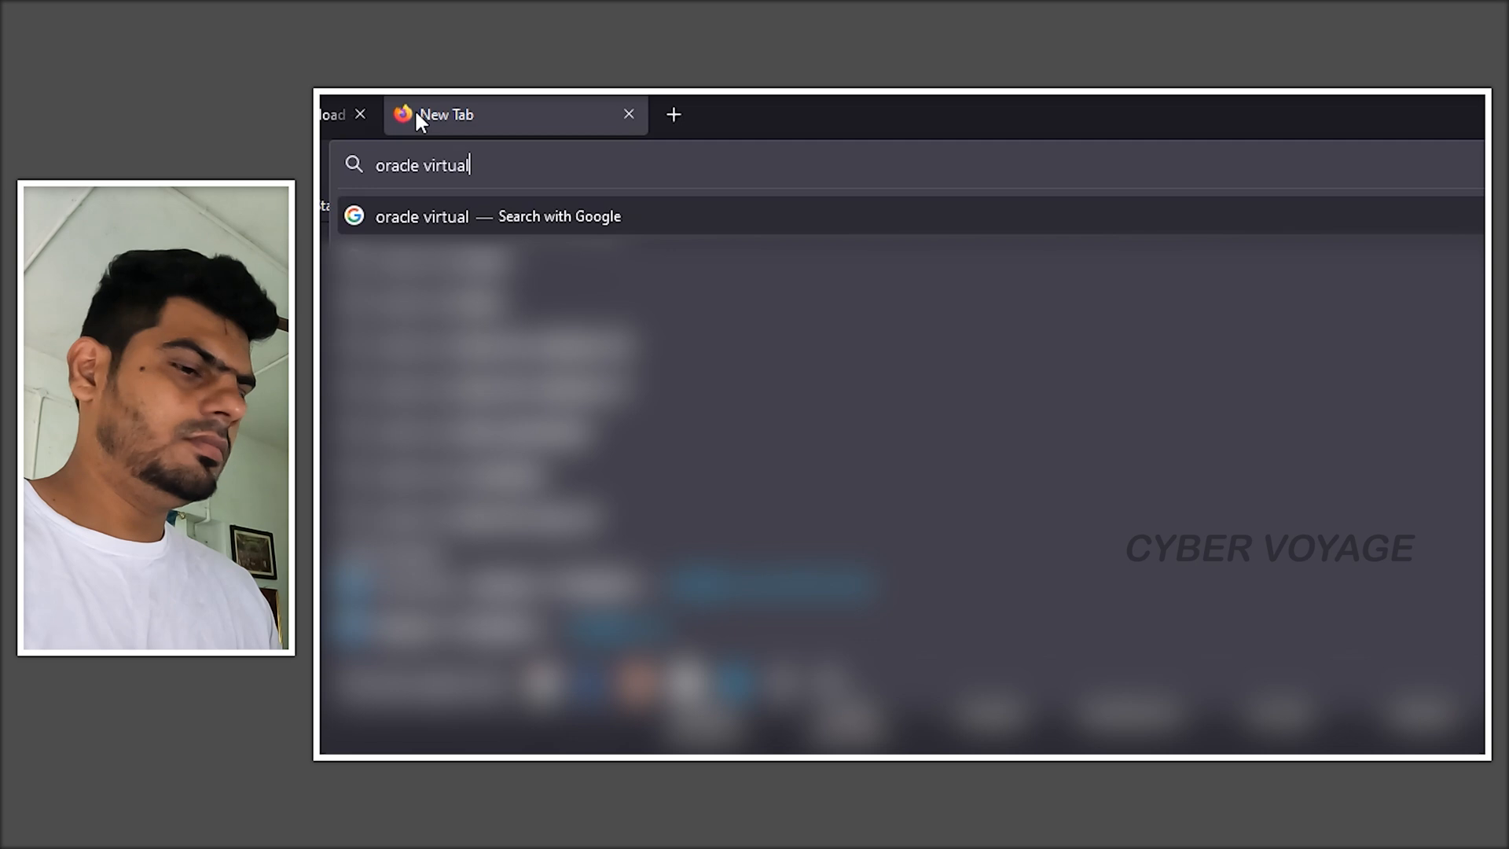
text( box)
key(Return)
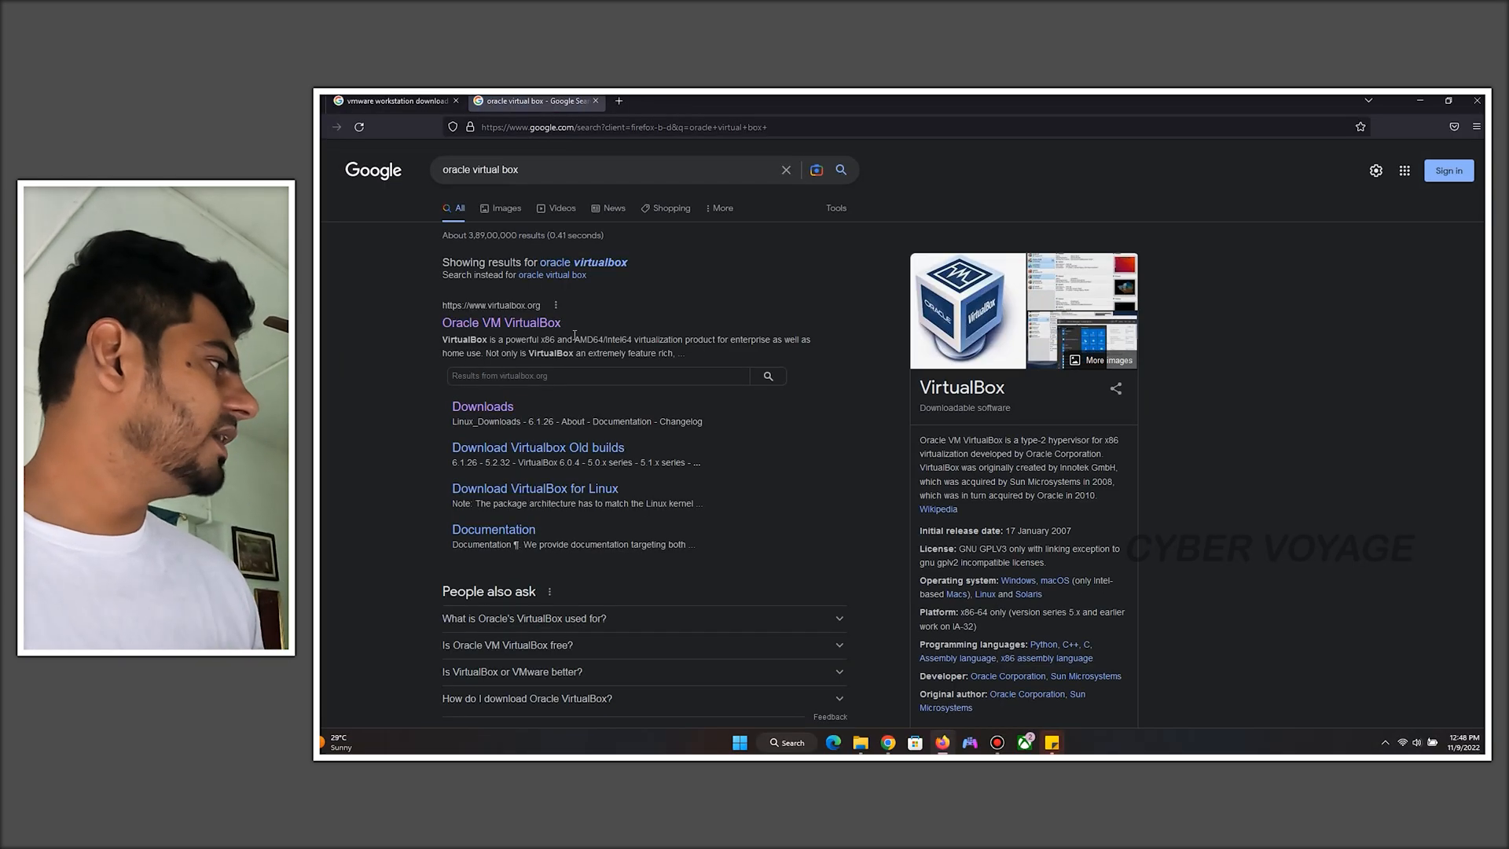
- Return to the VMware results, open Download VMware Workstation Pro, and start downloading 16.2.4 Pro for Windows
click(394, 100)
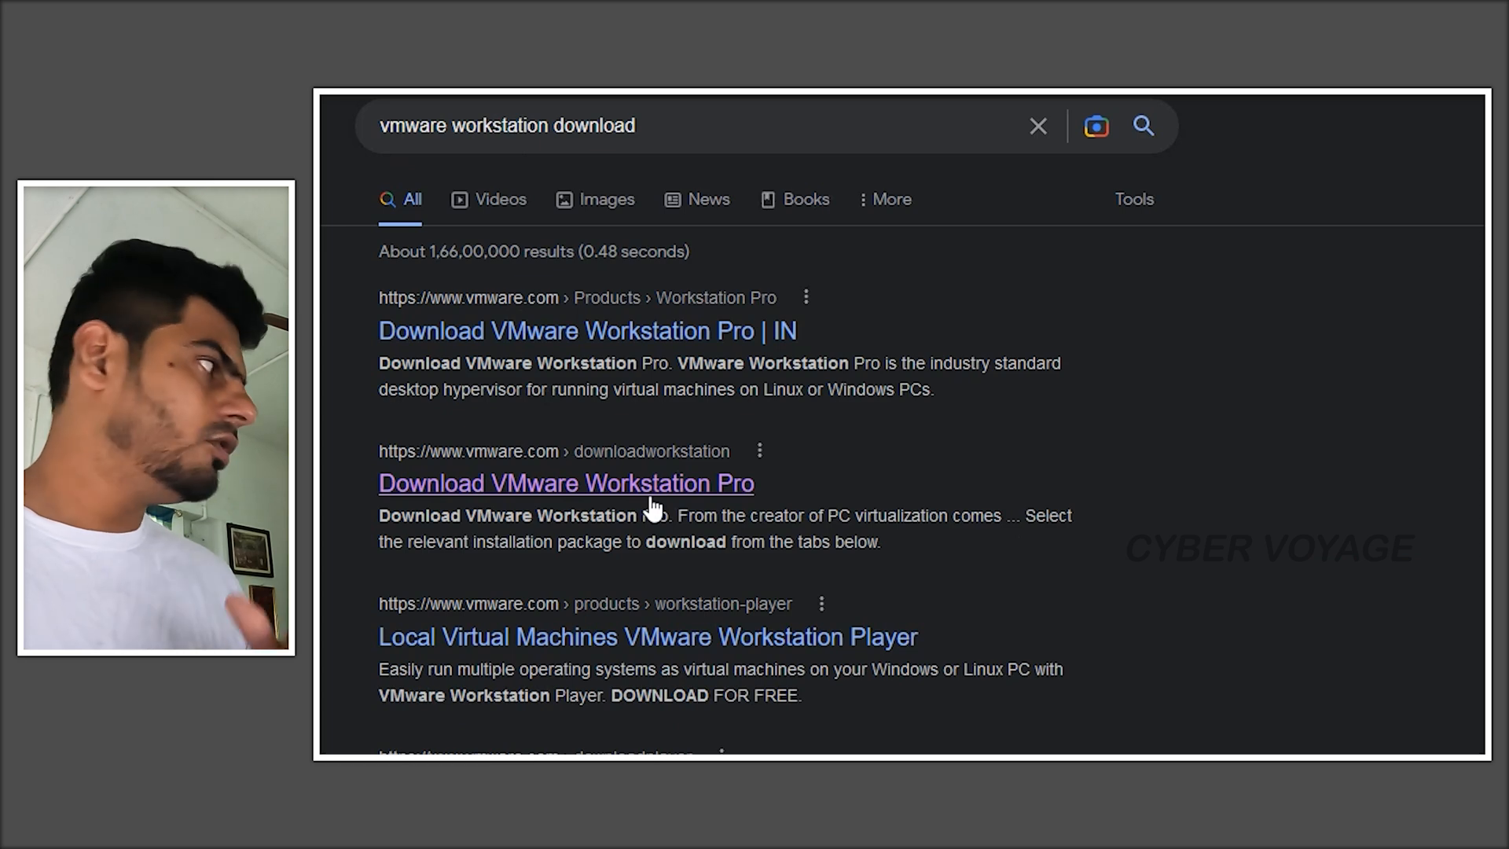
click(619, 491)
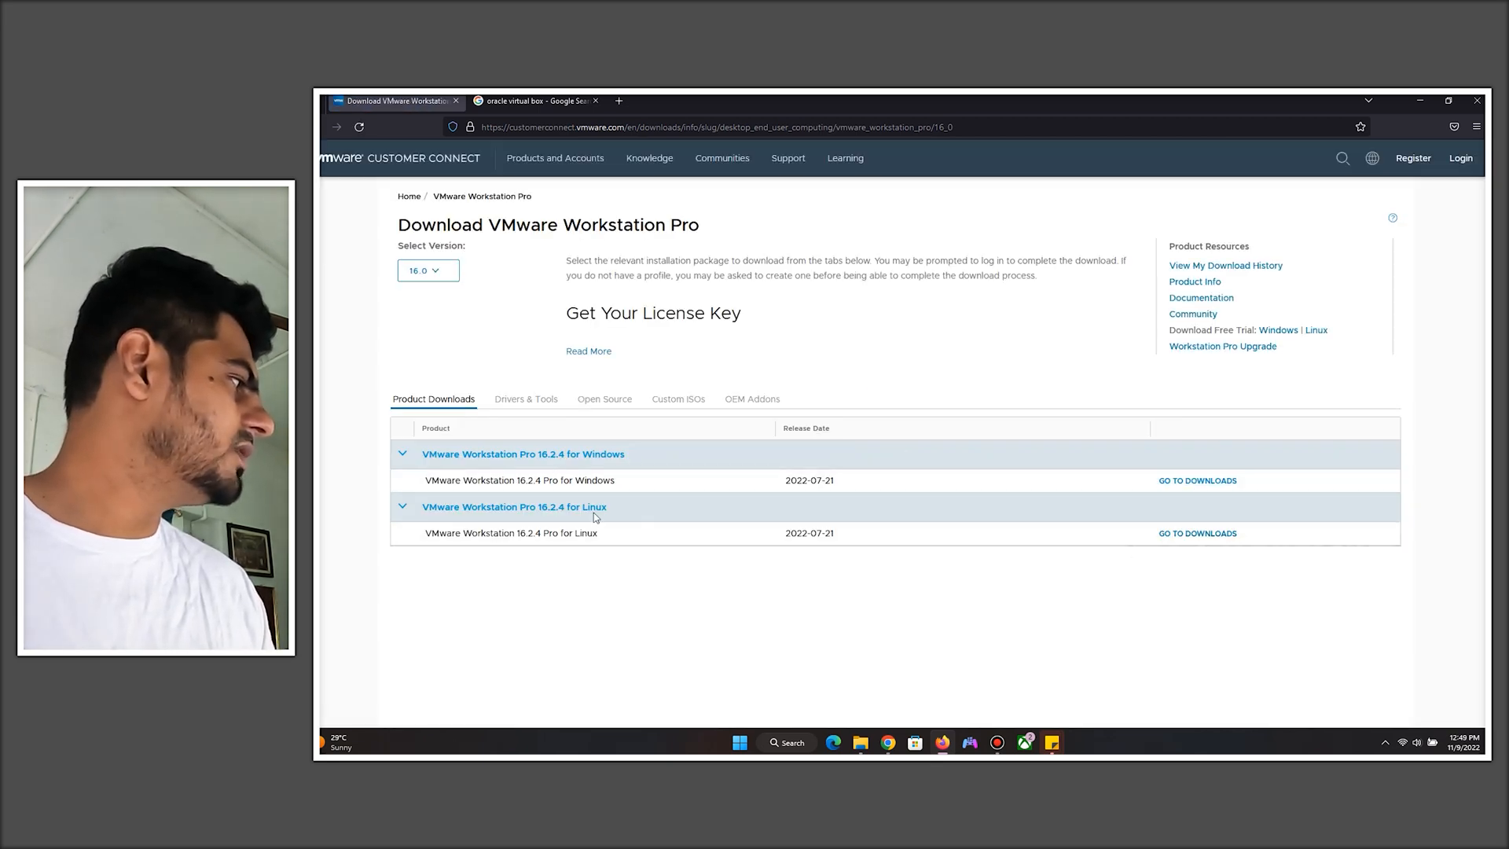
click(1207, 481)
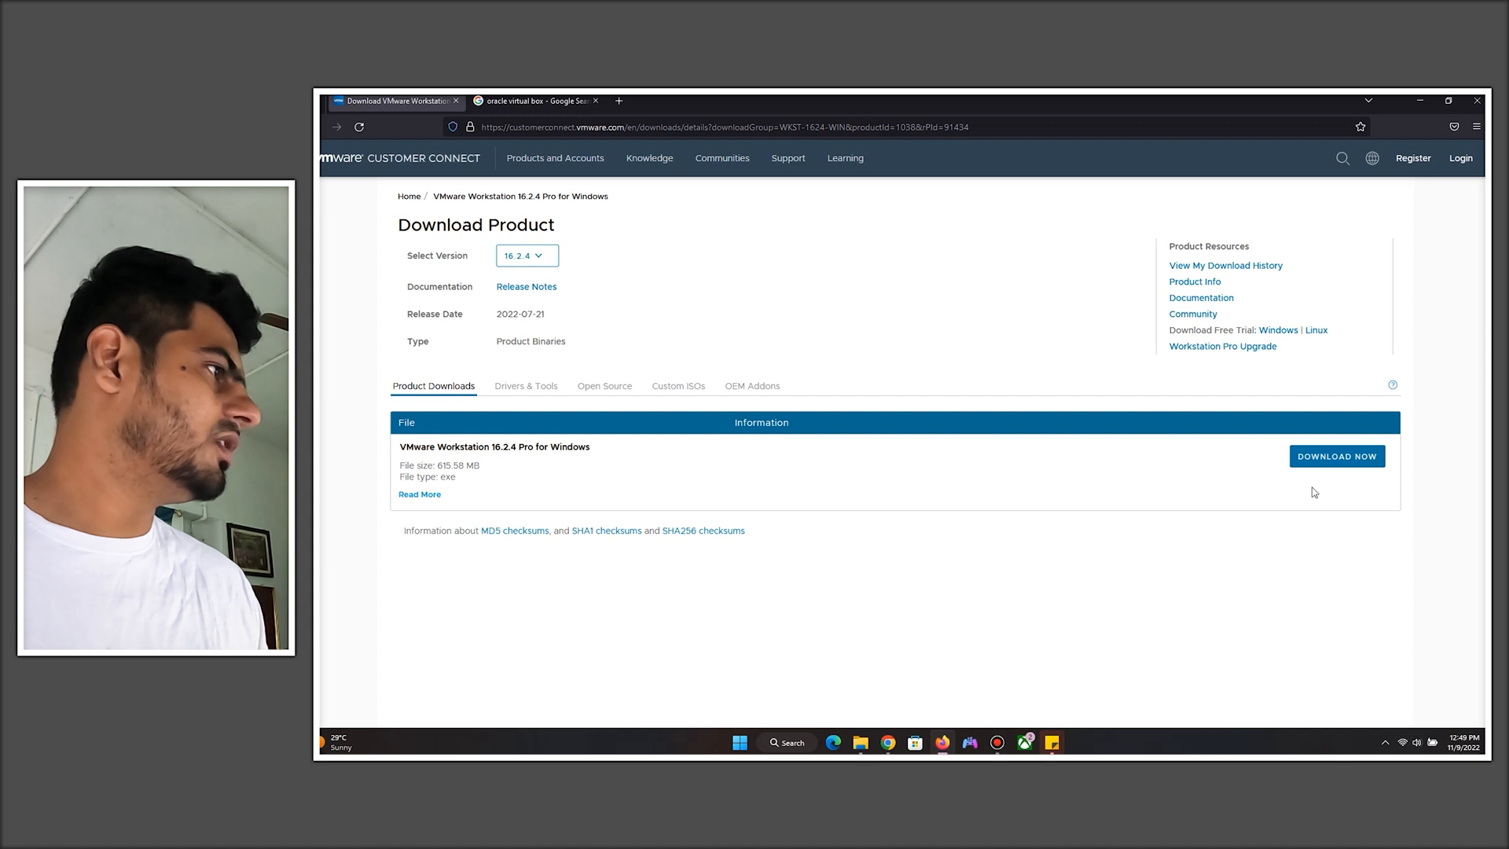
click(1337, 456)
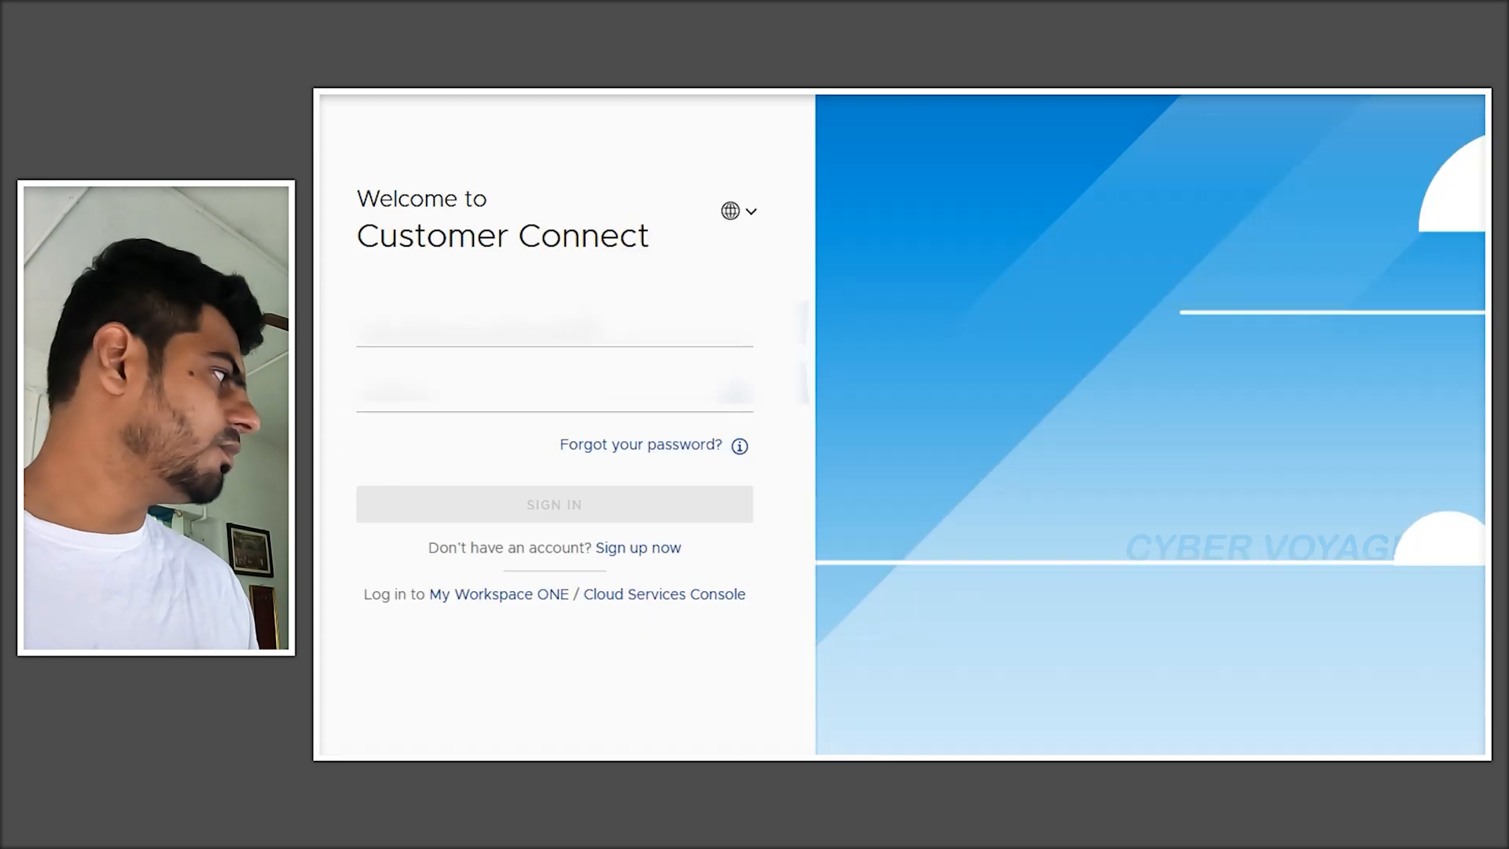
- Sign in to VMware Customer Connect with the account e-mail address and password
click(475, 407)
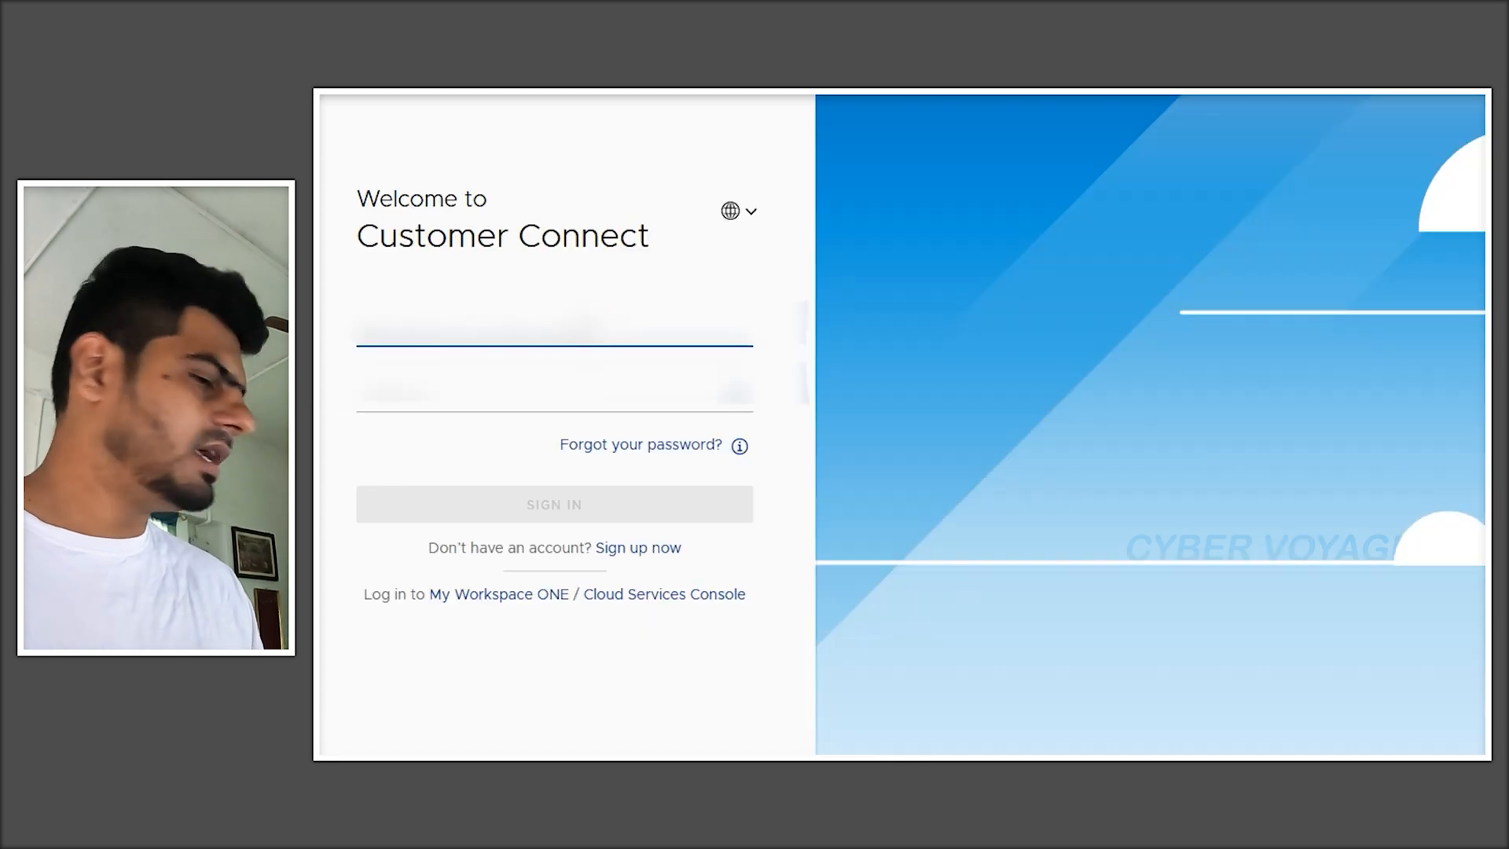
text(????)
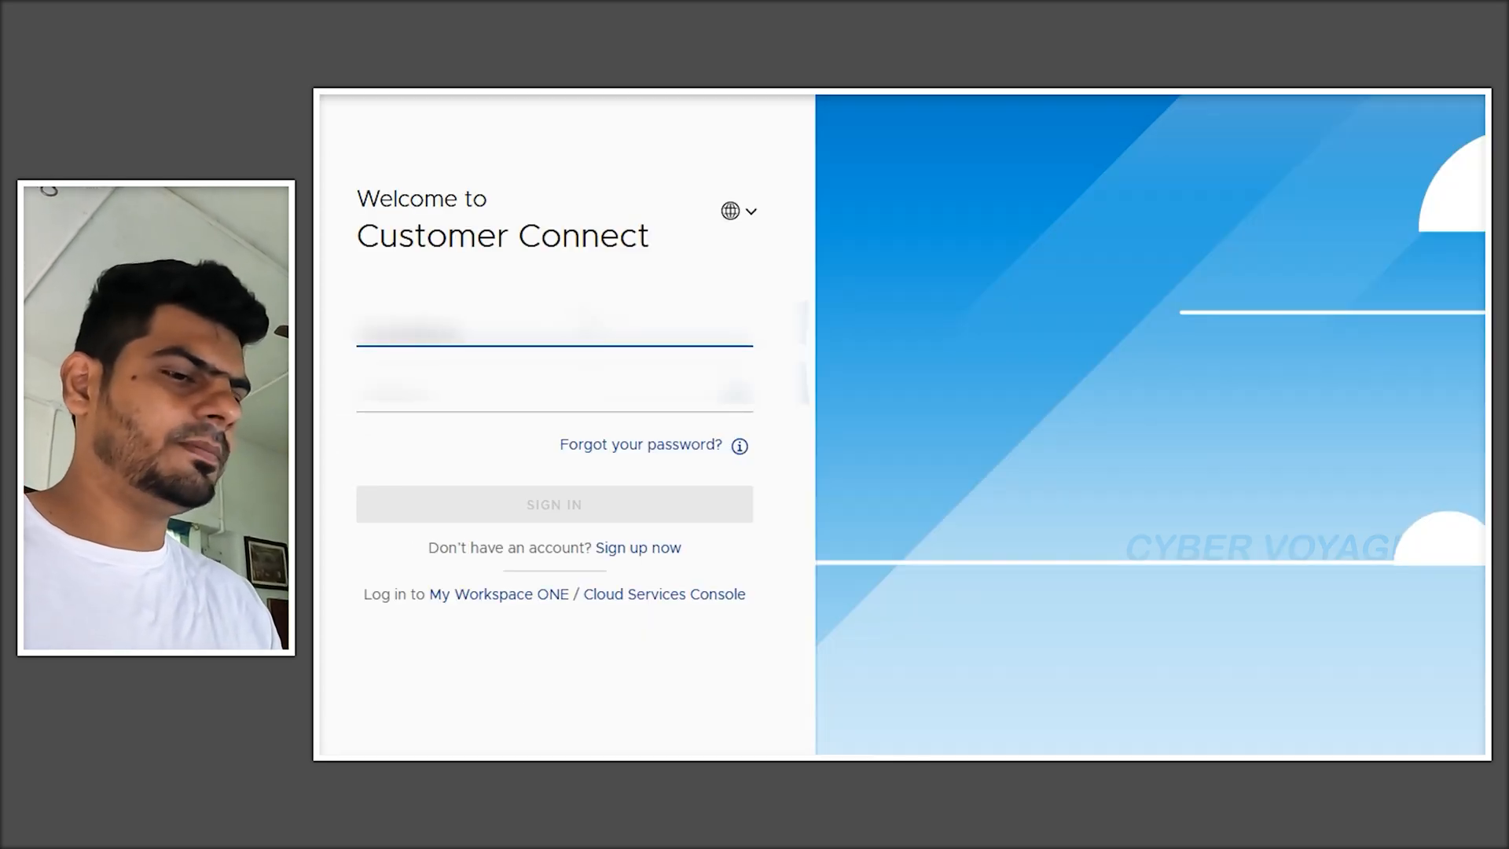
text(???)
key(Tab)
text(????)
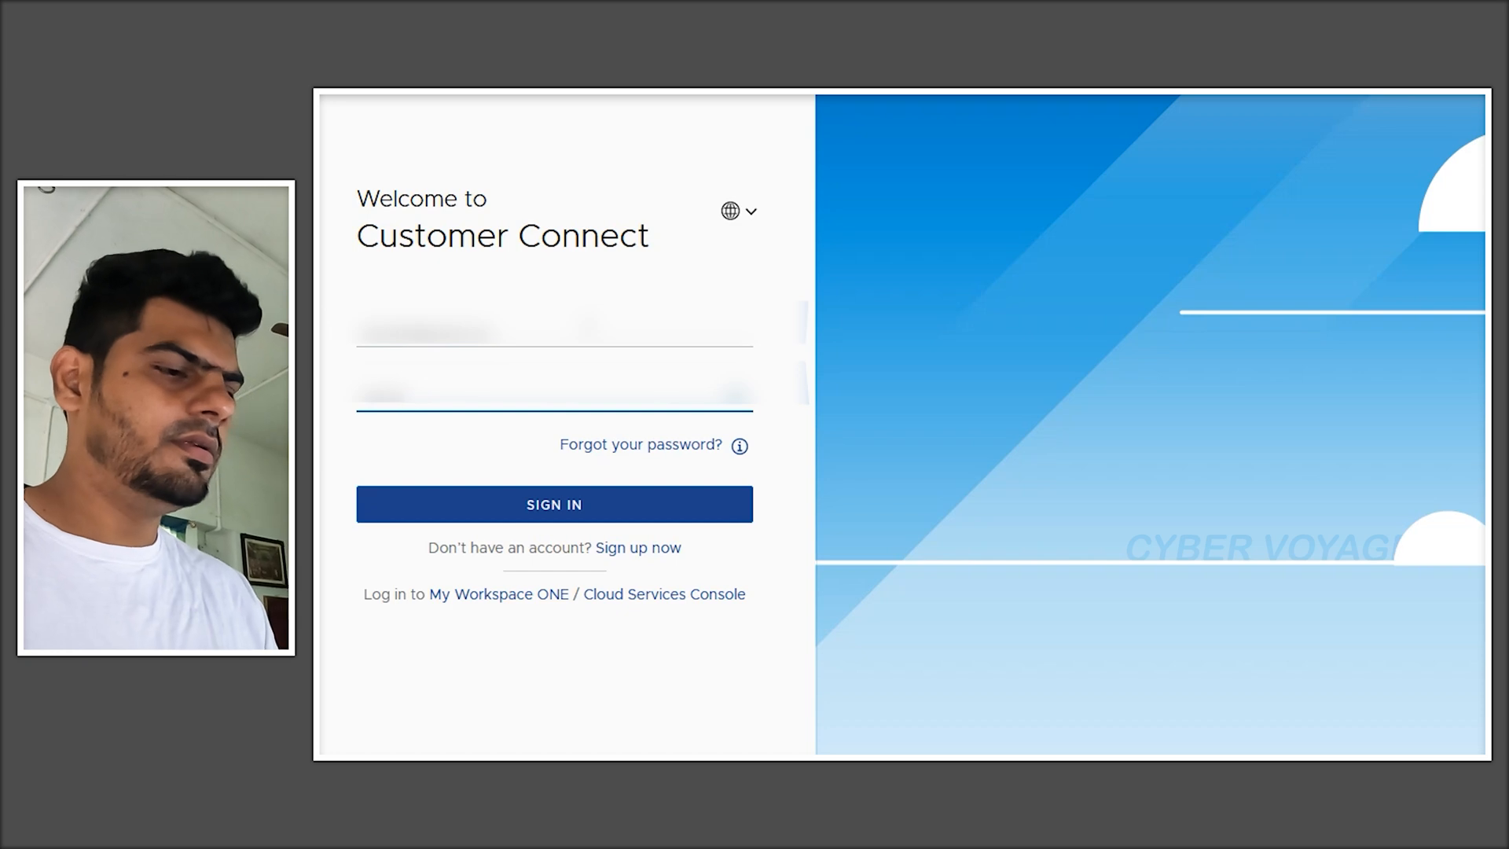
click(555, 511)
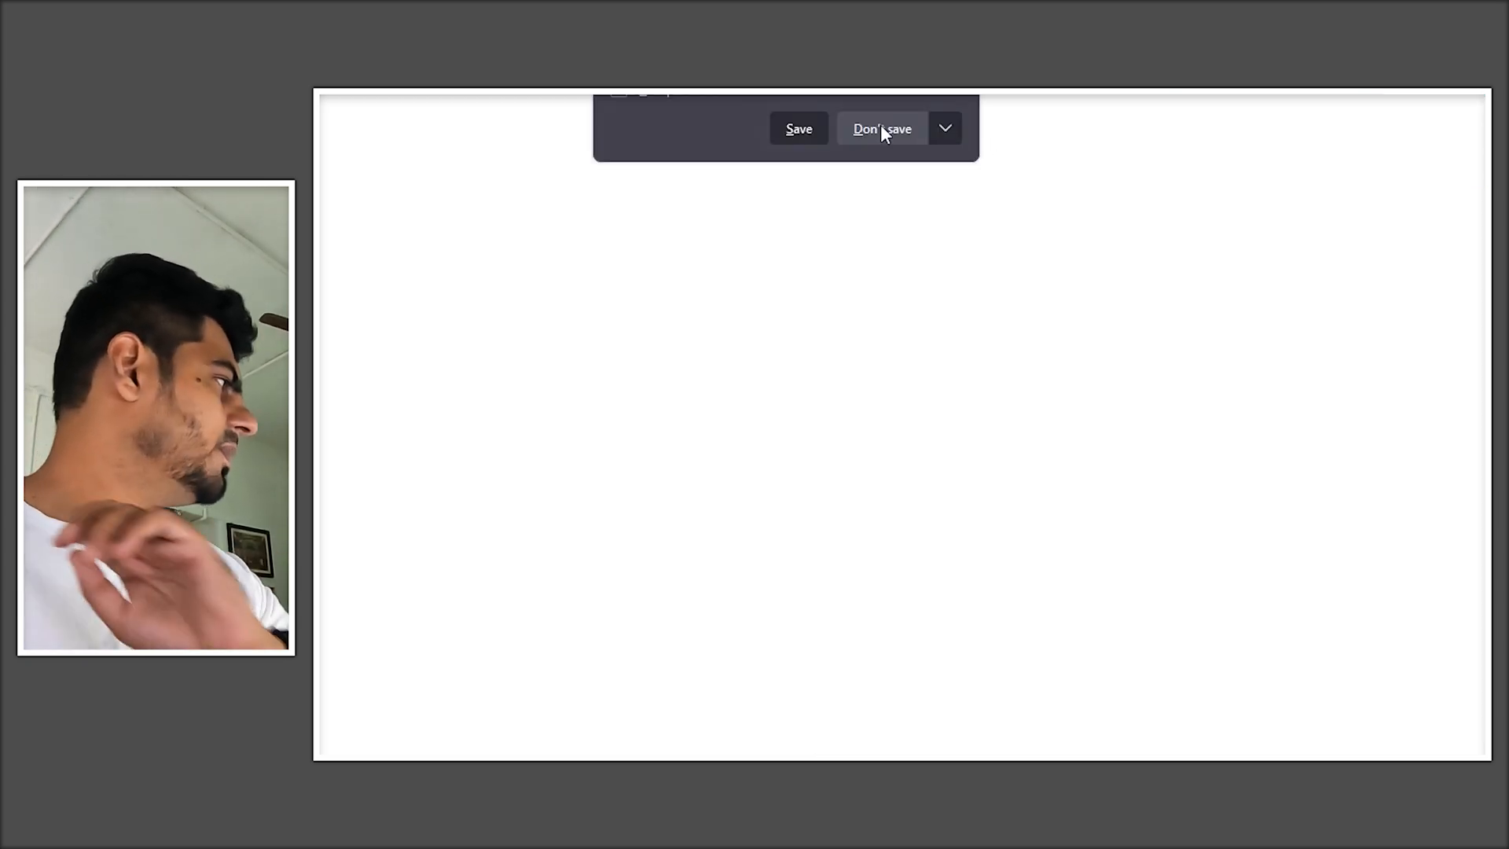
- Open the downloaded VMware-workstation-full-16.2.4 installer to launch the setup wizard
click(881, 127)
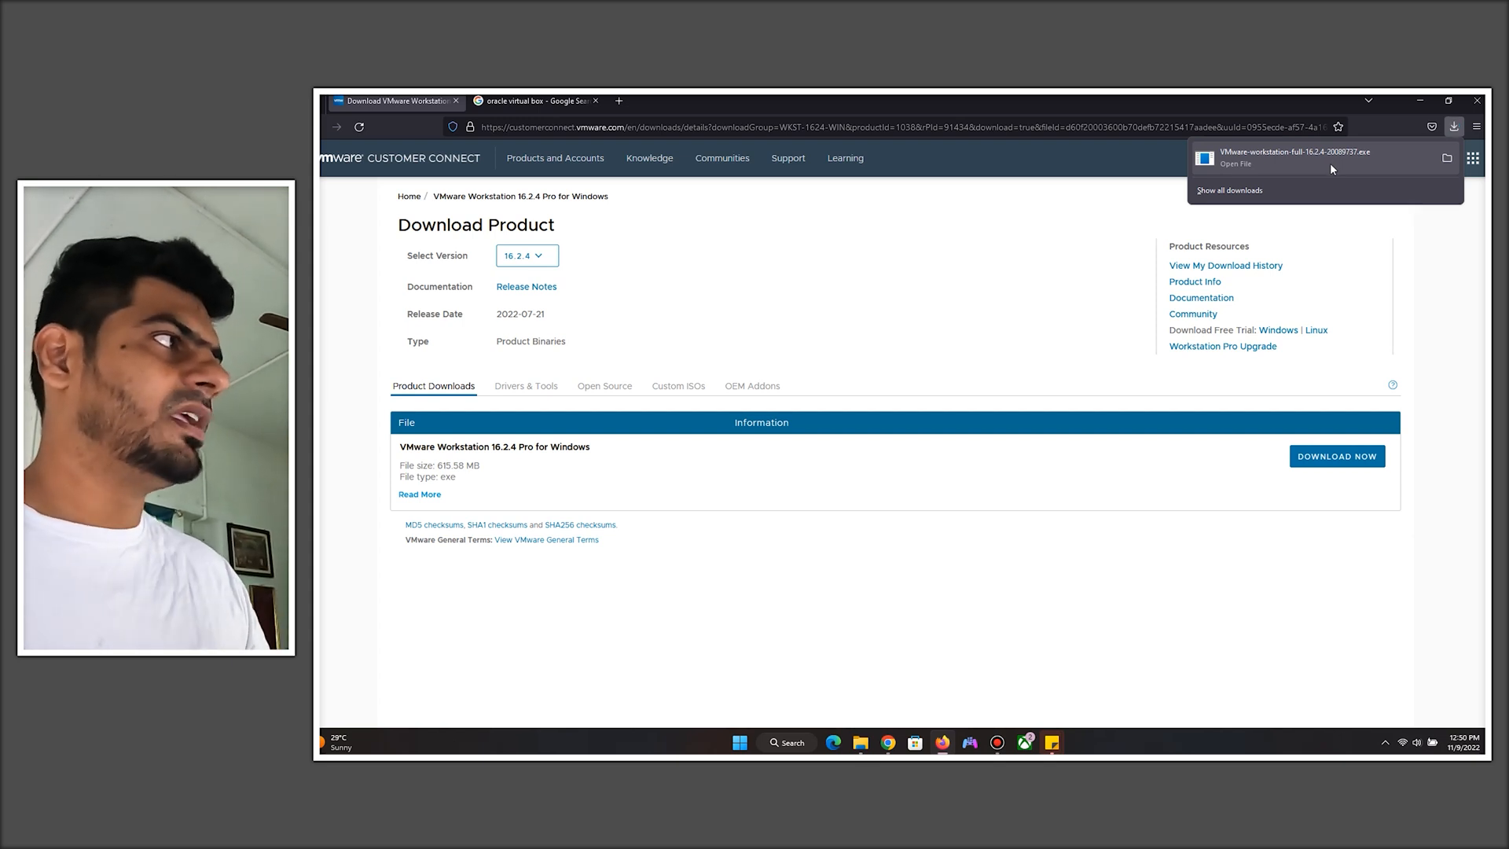
click(1329, 163)
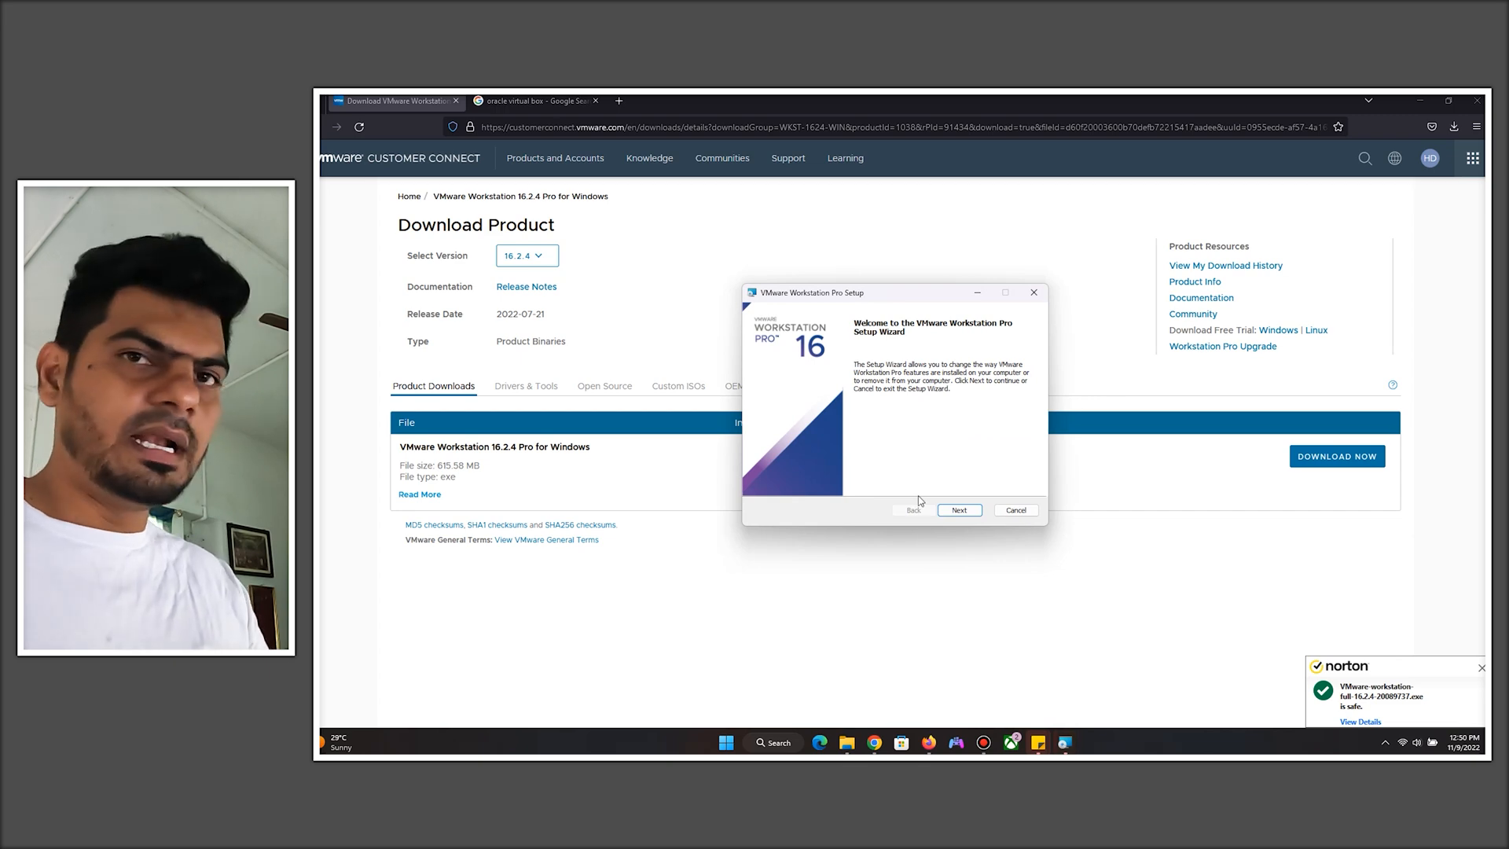
- Search the Start menu for VMware and launch VMware Workstation Pro
click(774, 742)
text(vmwa)
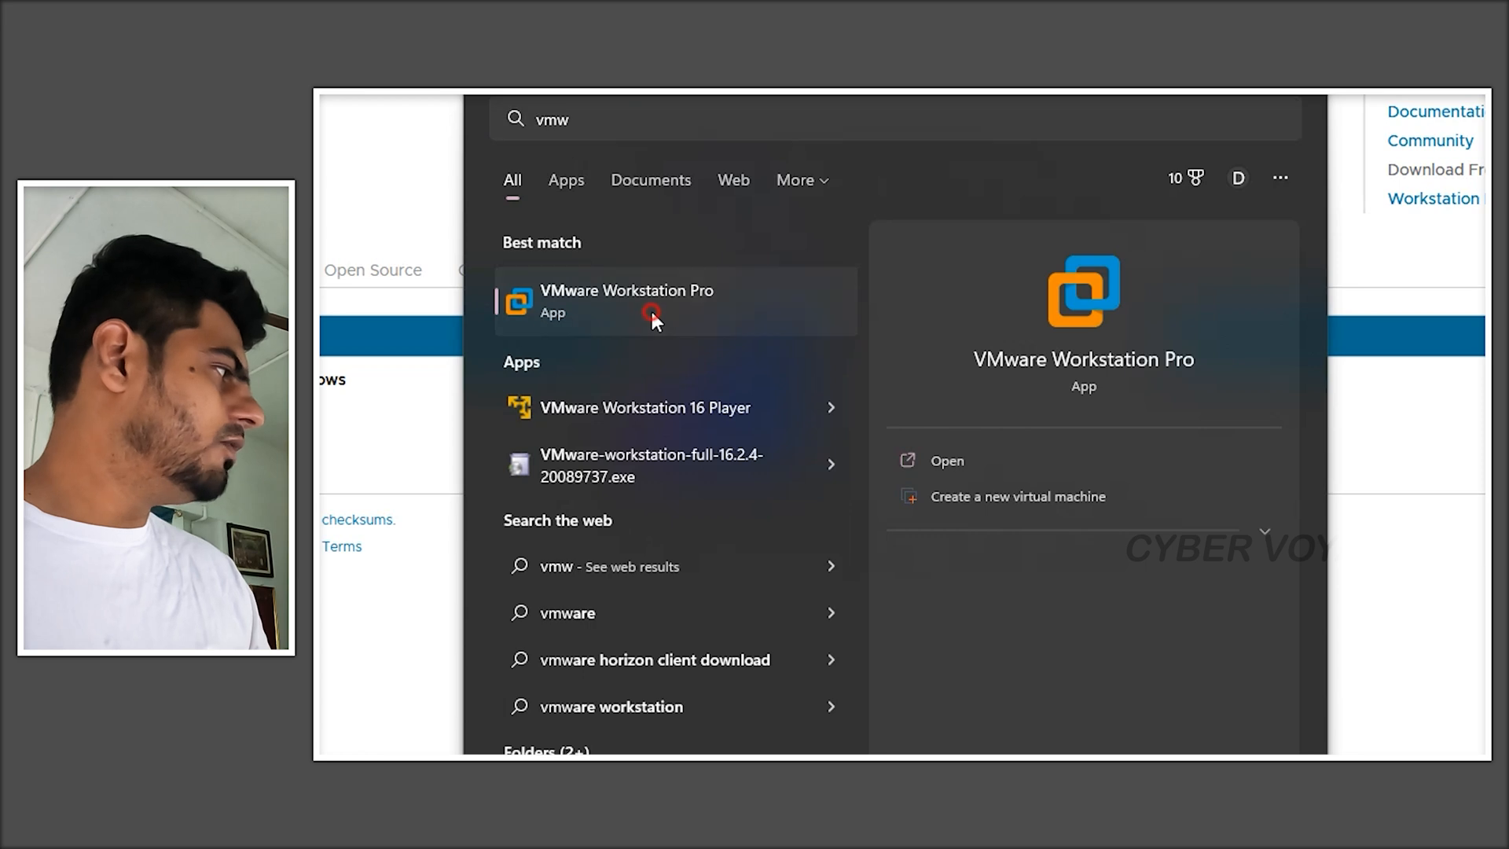
click(650, 311)
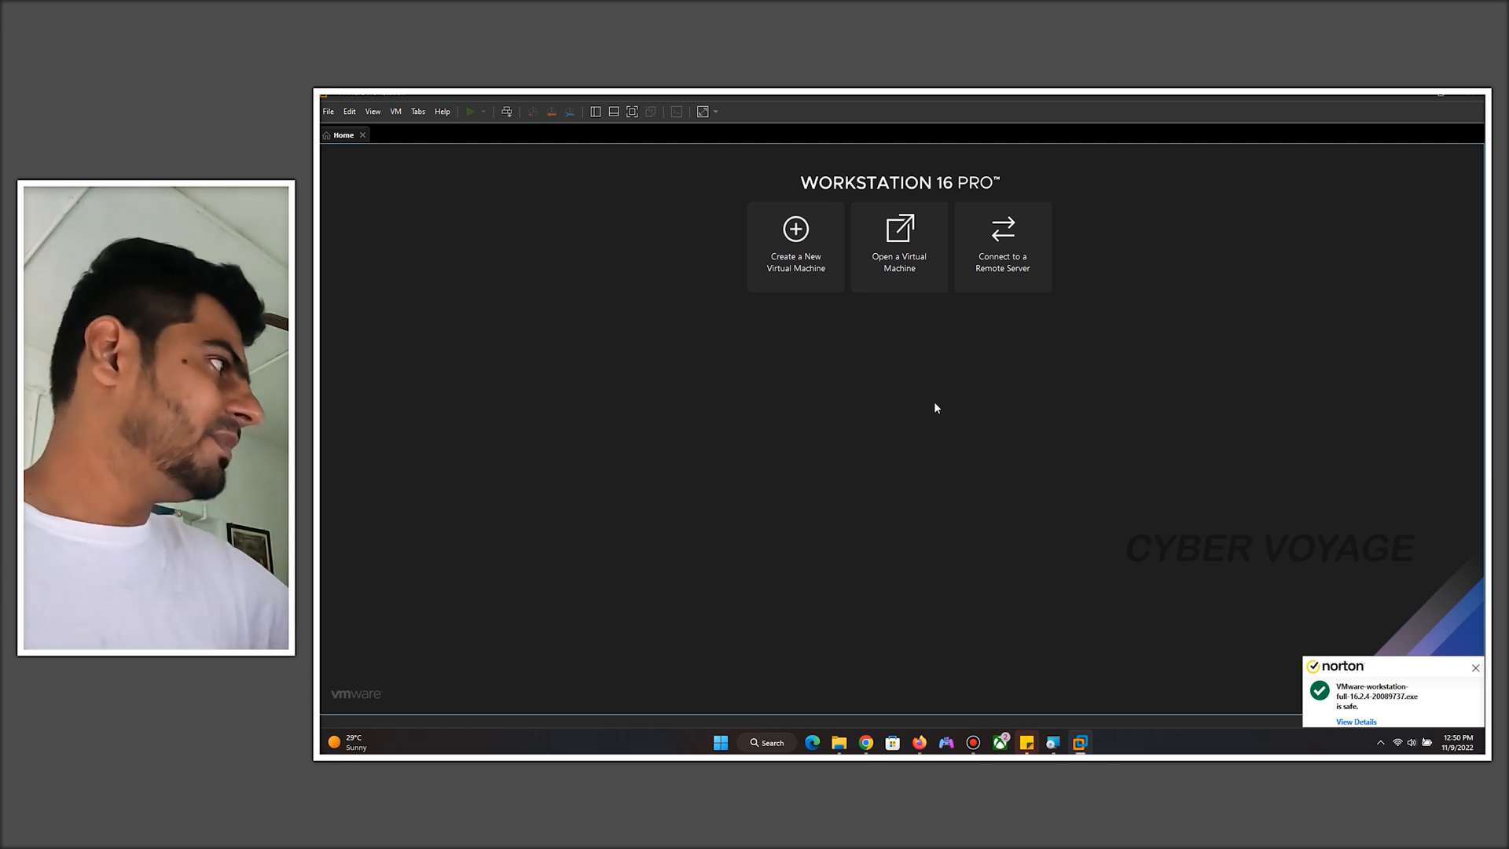
- Start the New Virtual Machine Wizard with the Custom (advanced) configuration and advance to hardware compatibility
click(790, 248)
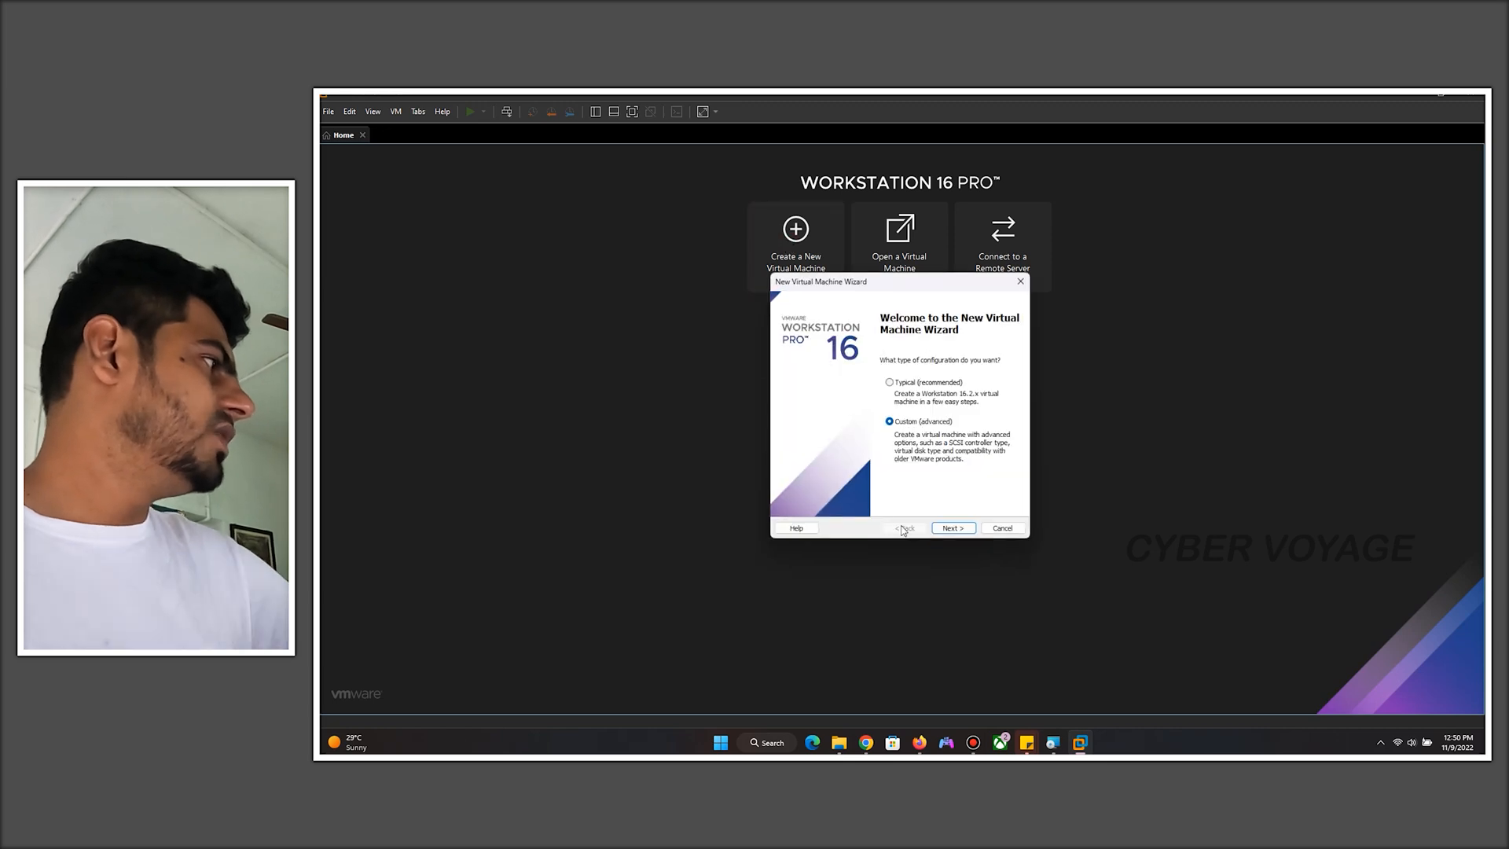
click(894, 381)
click(906, 423)
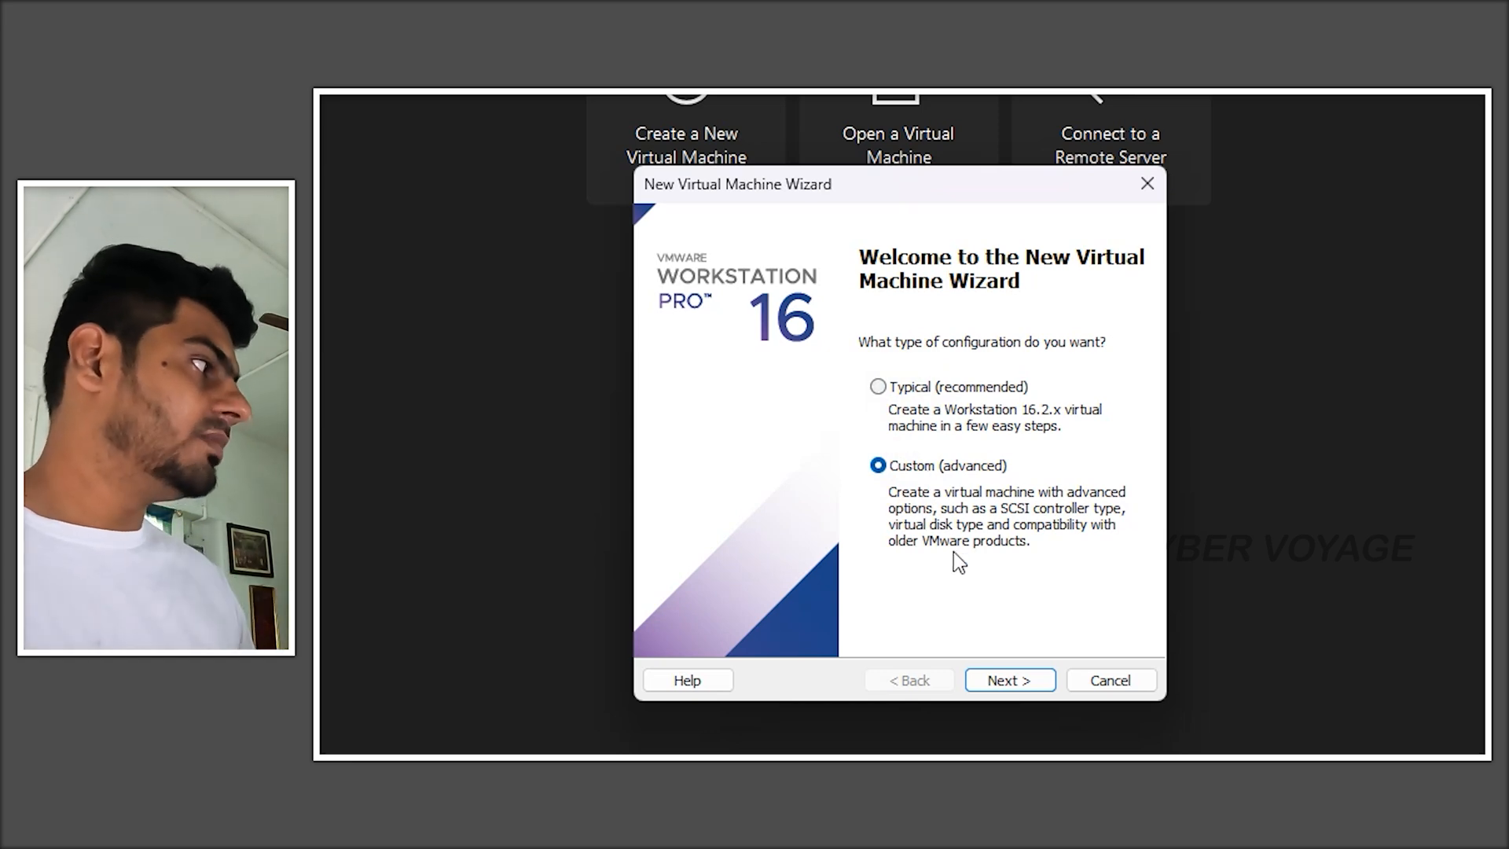
click(943, 386)
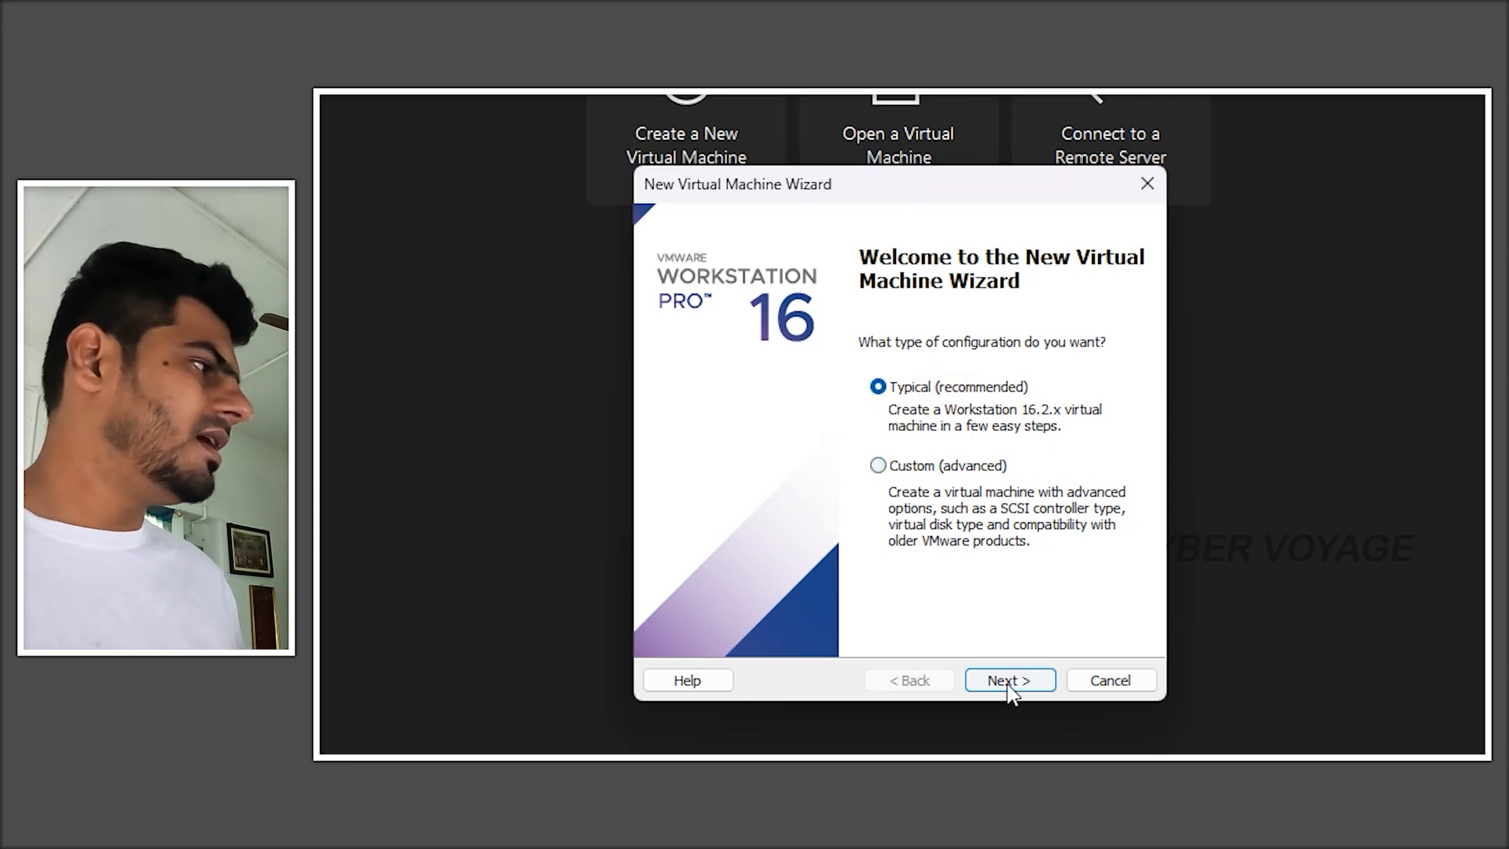
click(1009, 684)
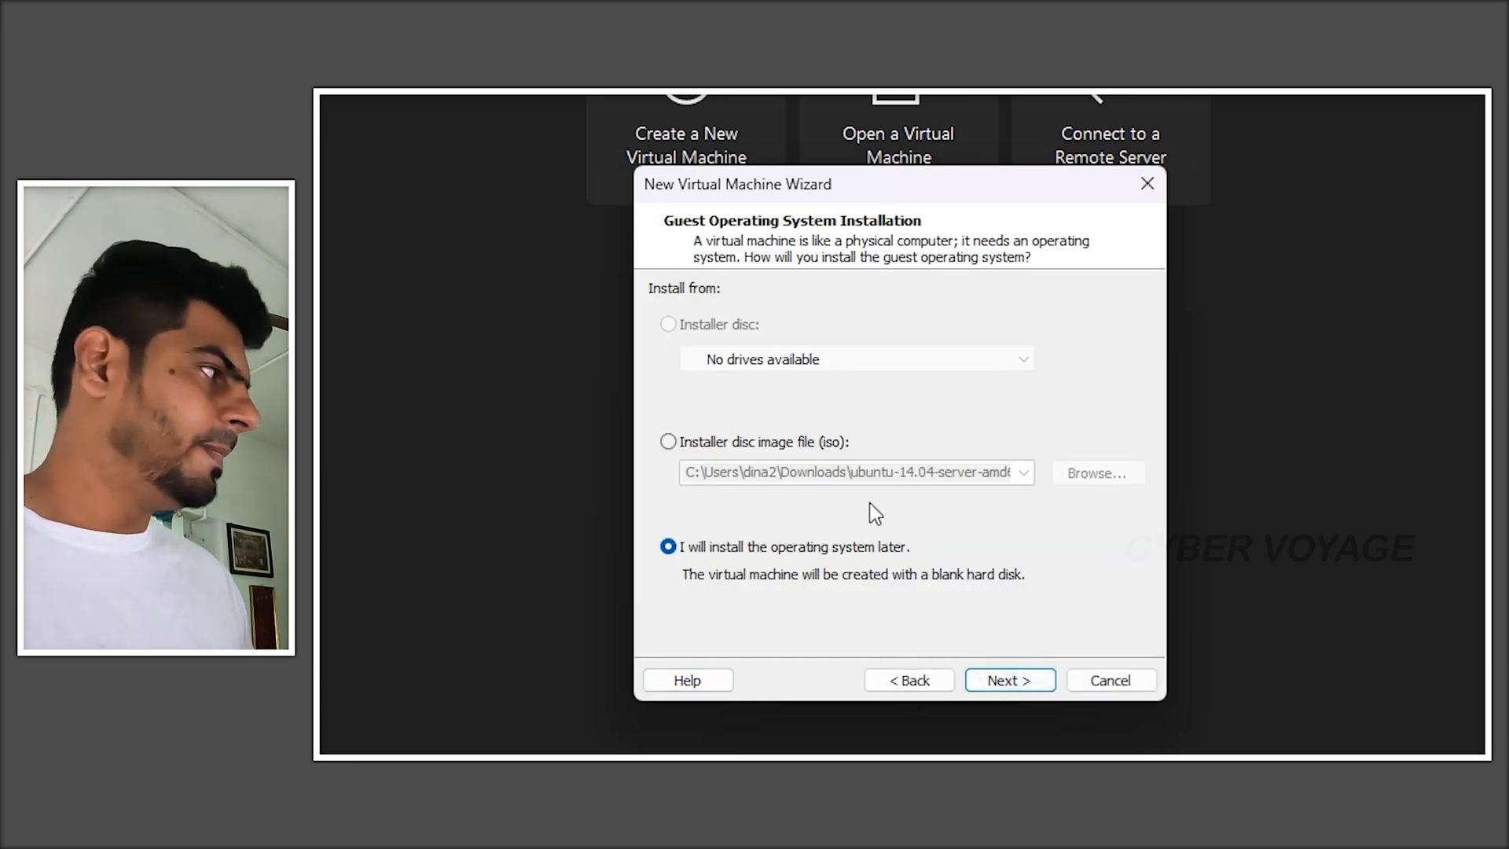
click(905, 680)
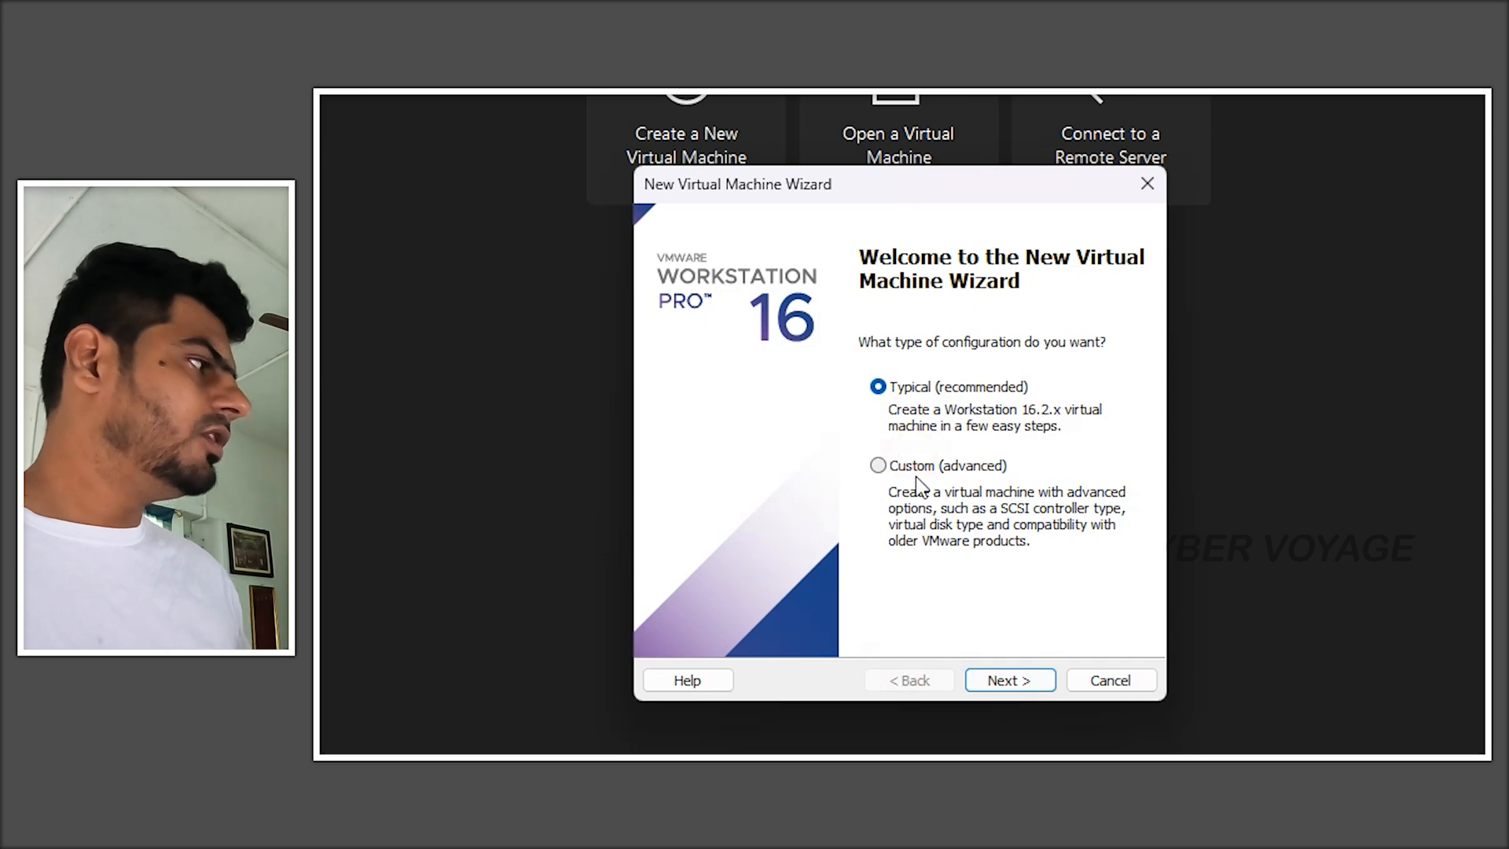
click(920, 466)
click(1022, 680)
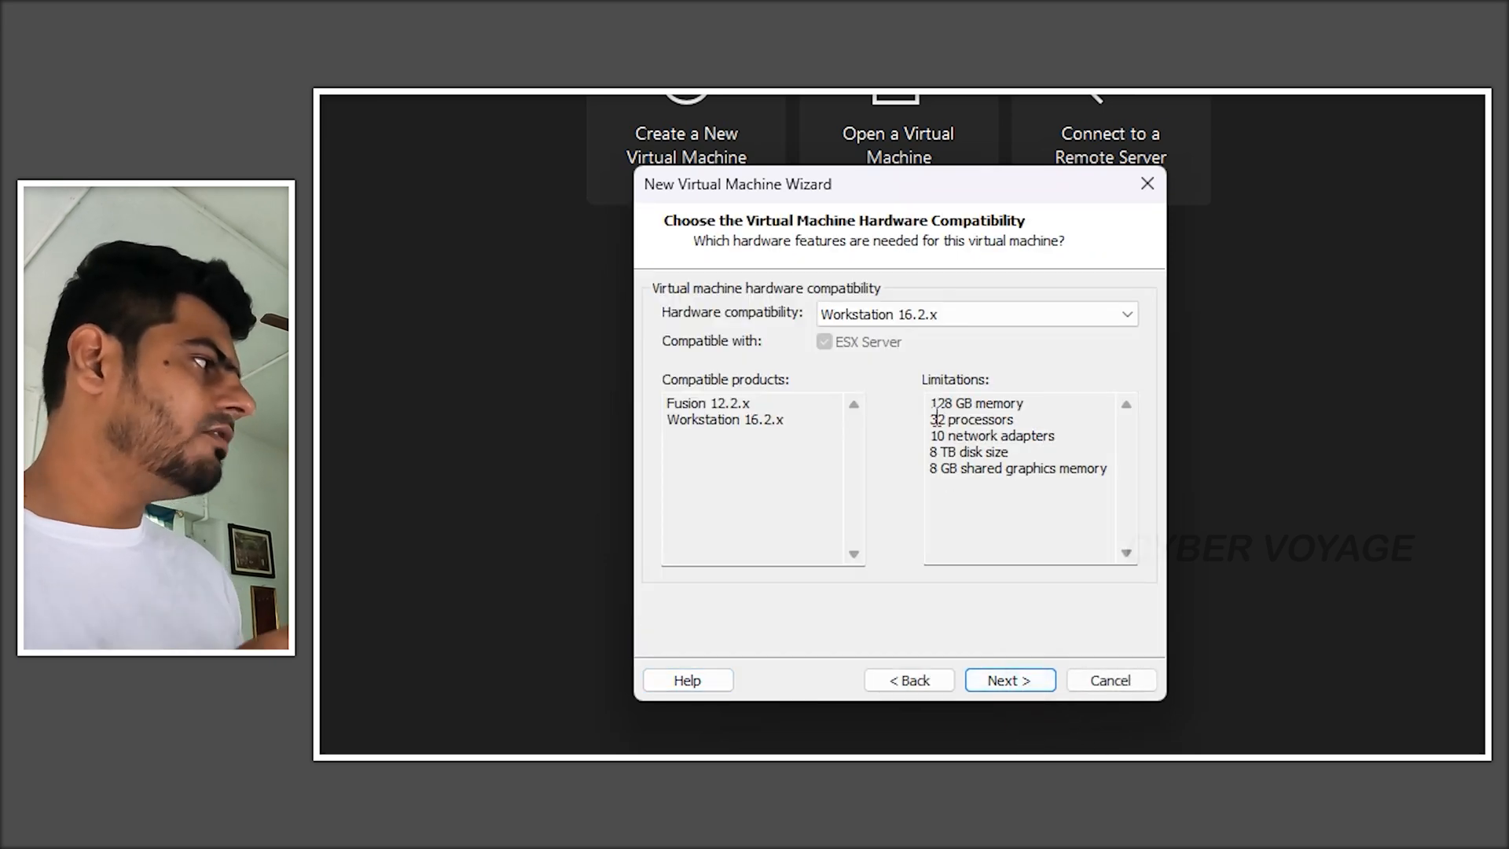
- Review the Workstation 16.2.x hardware limitations and continue to the guest operating system installation page
drag(1108, 491, 921, 383)
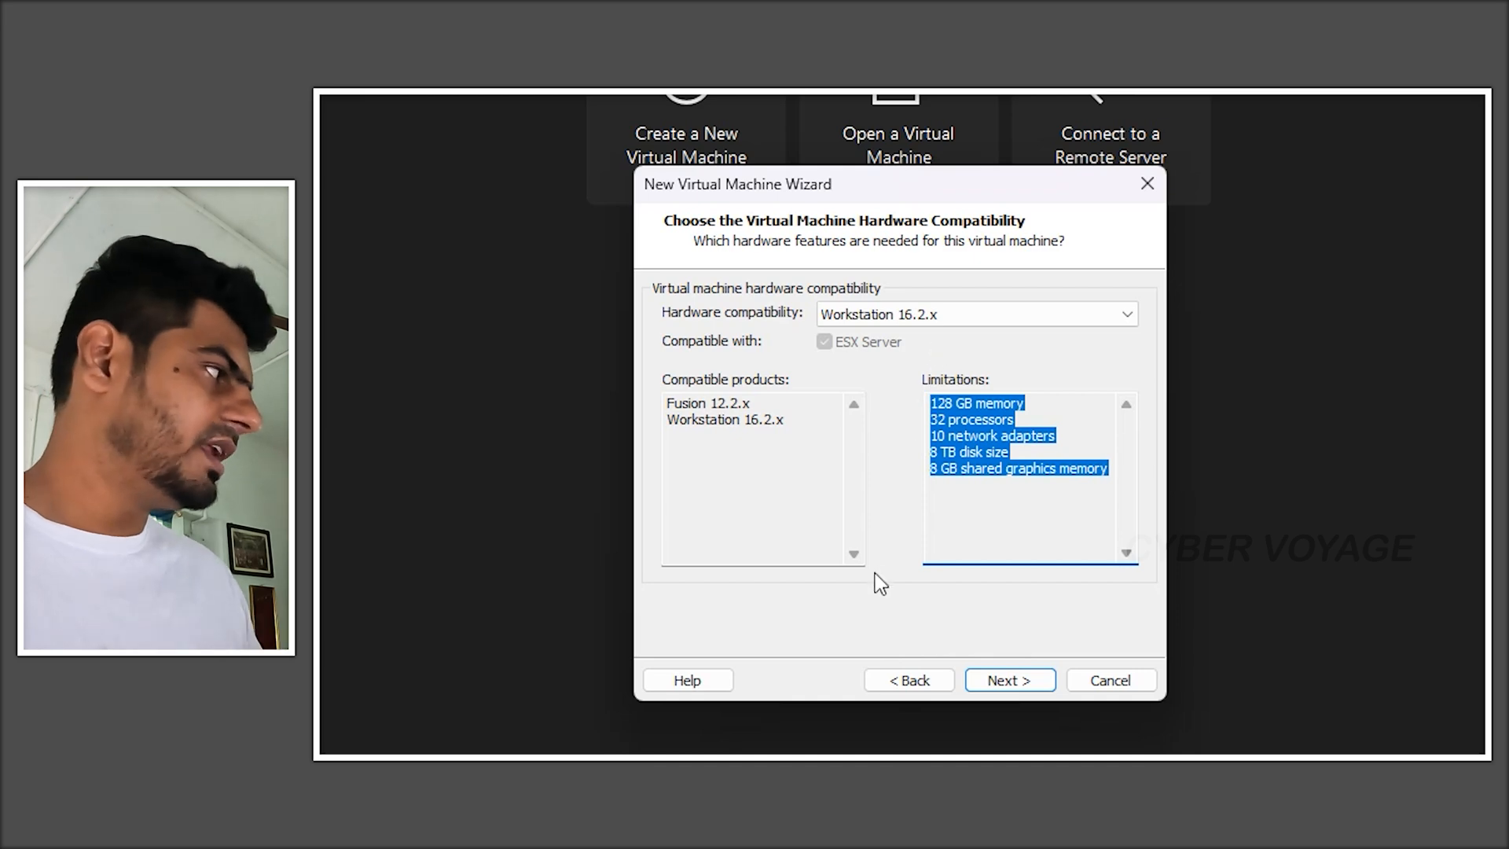
click(994, 690)
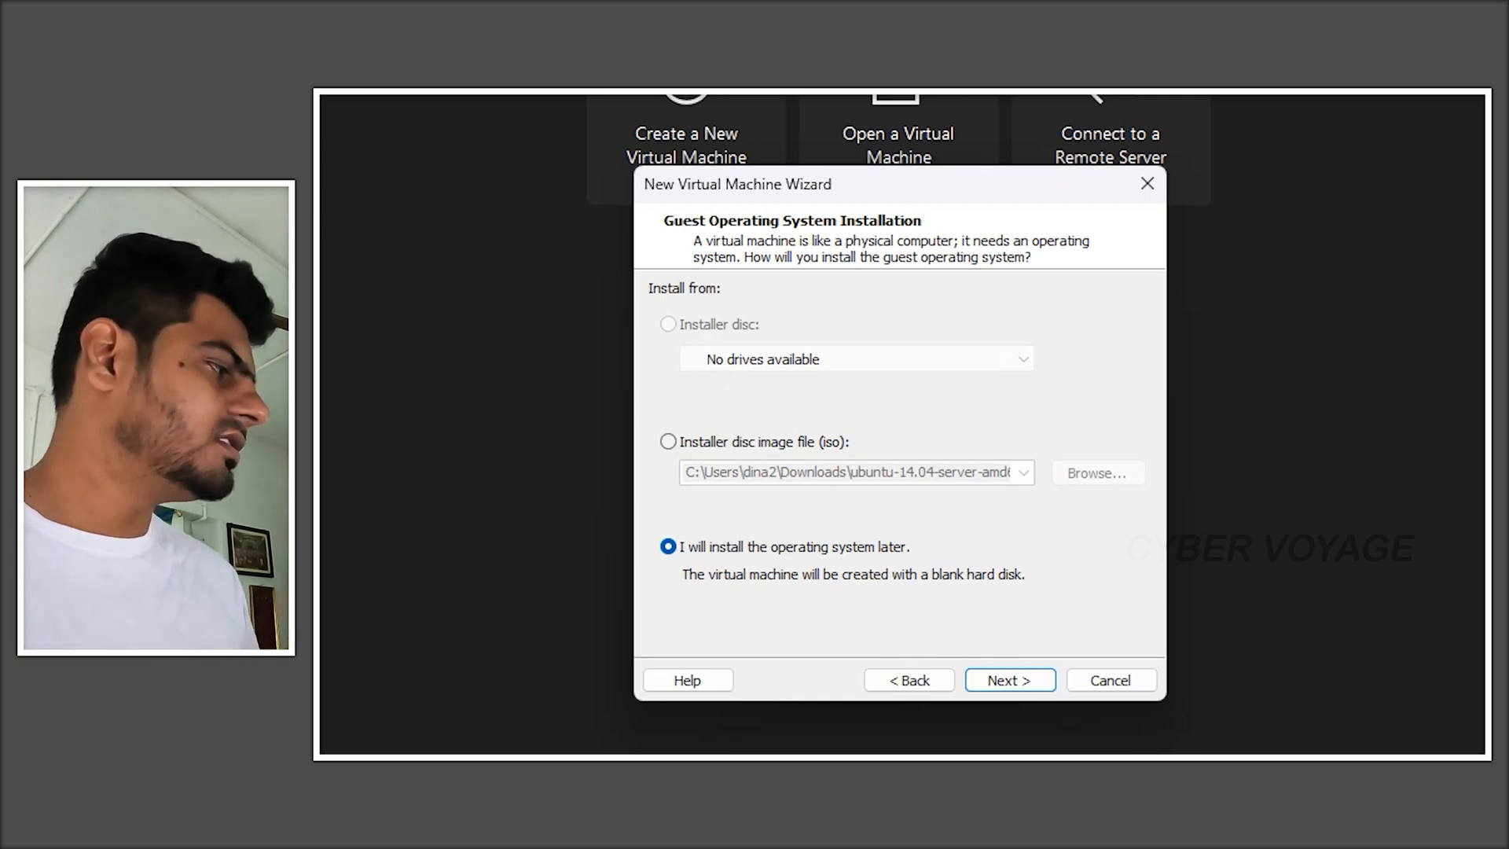
- Search for "kali linux download" in a new browser tab and open the Get Kali page
click(911, 744)
click(630, 99)
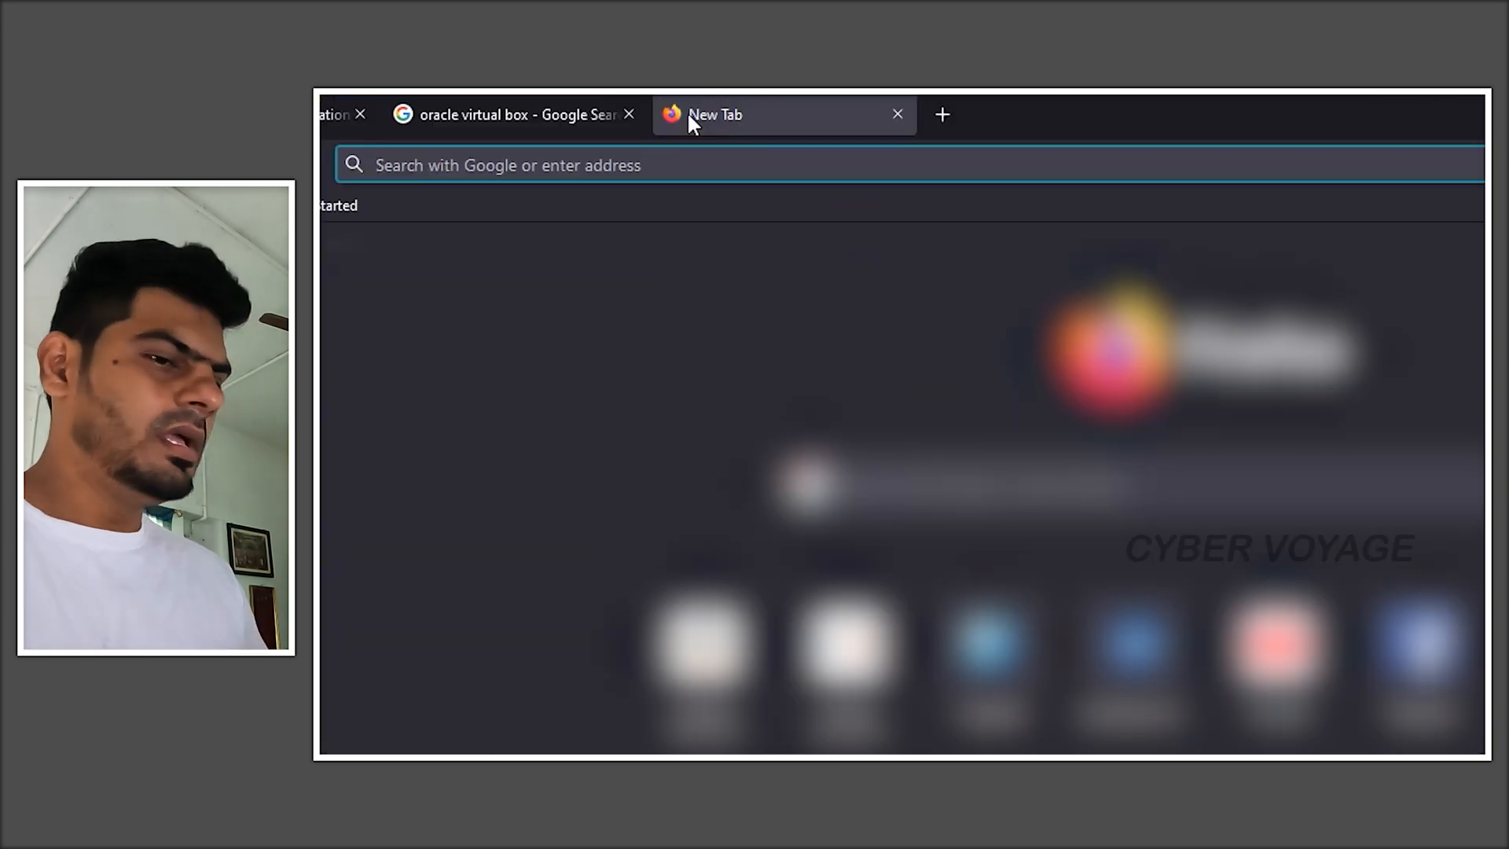
text(kali linux download)
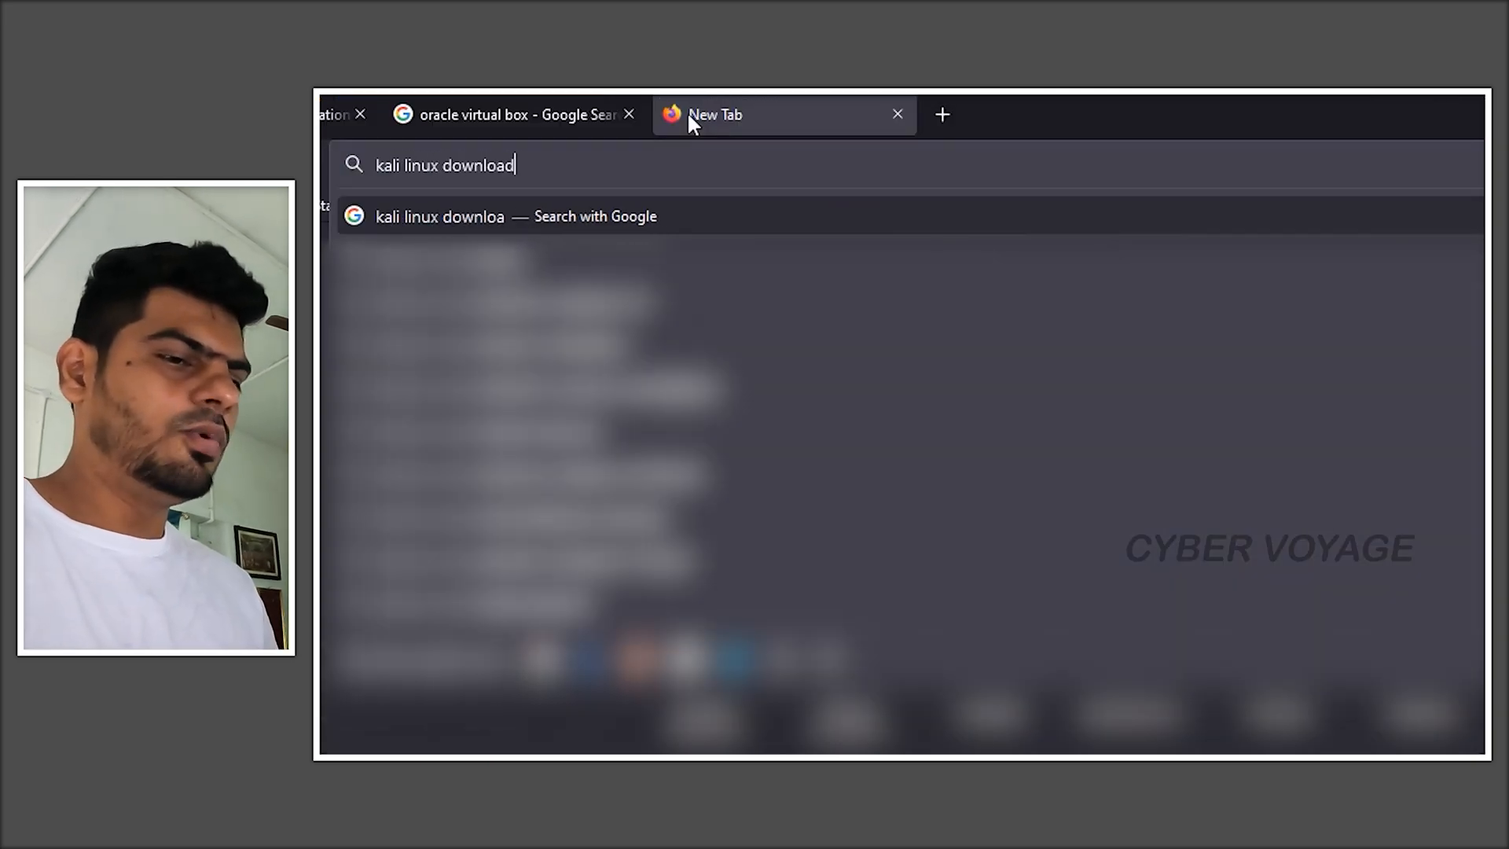
key(Return)
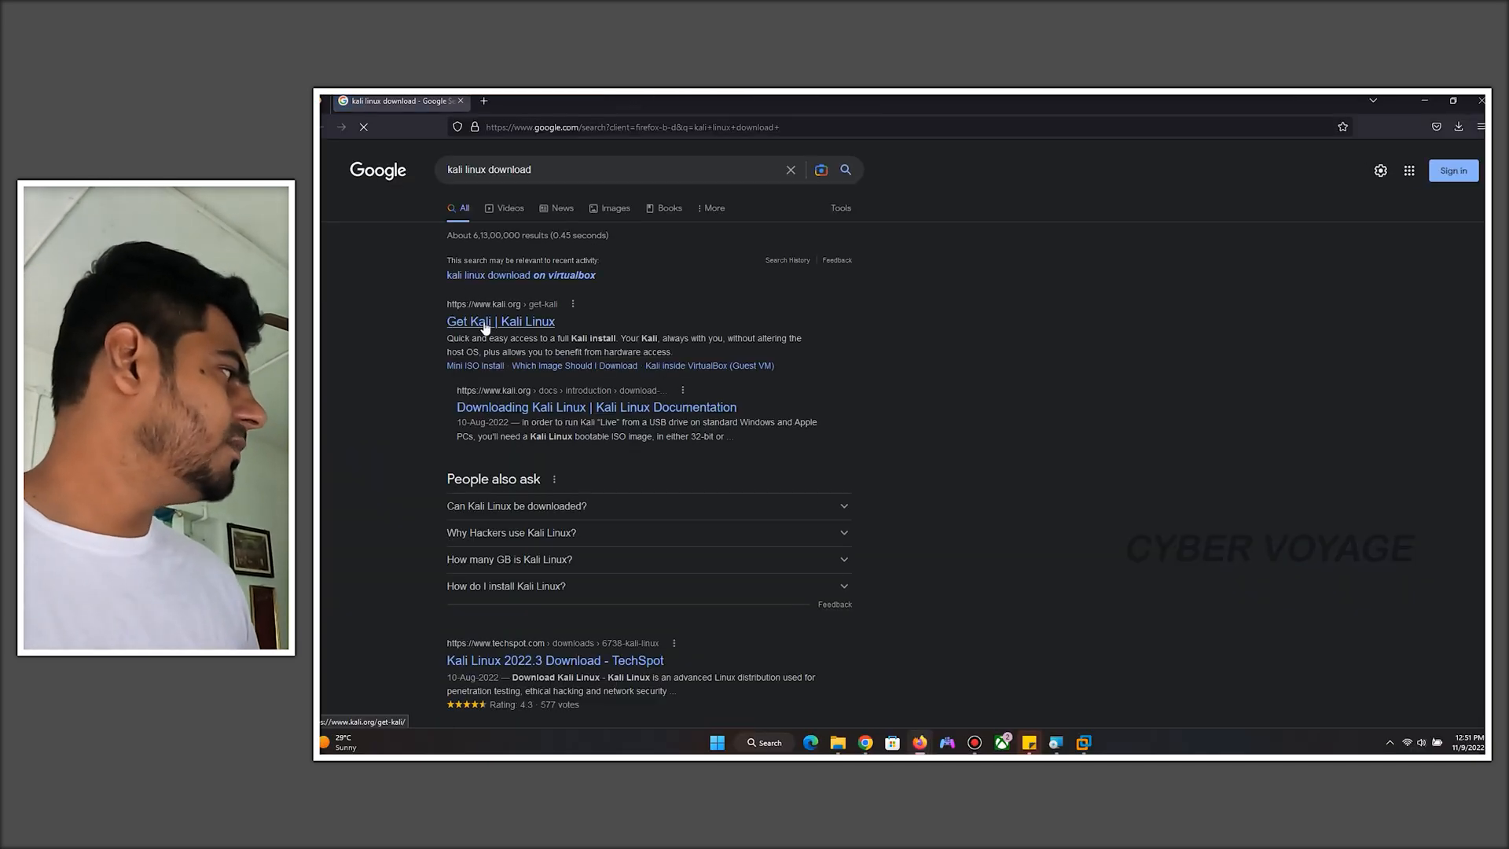
click(504, 342)
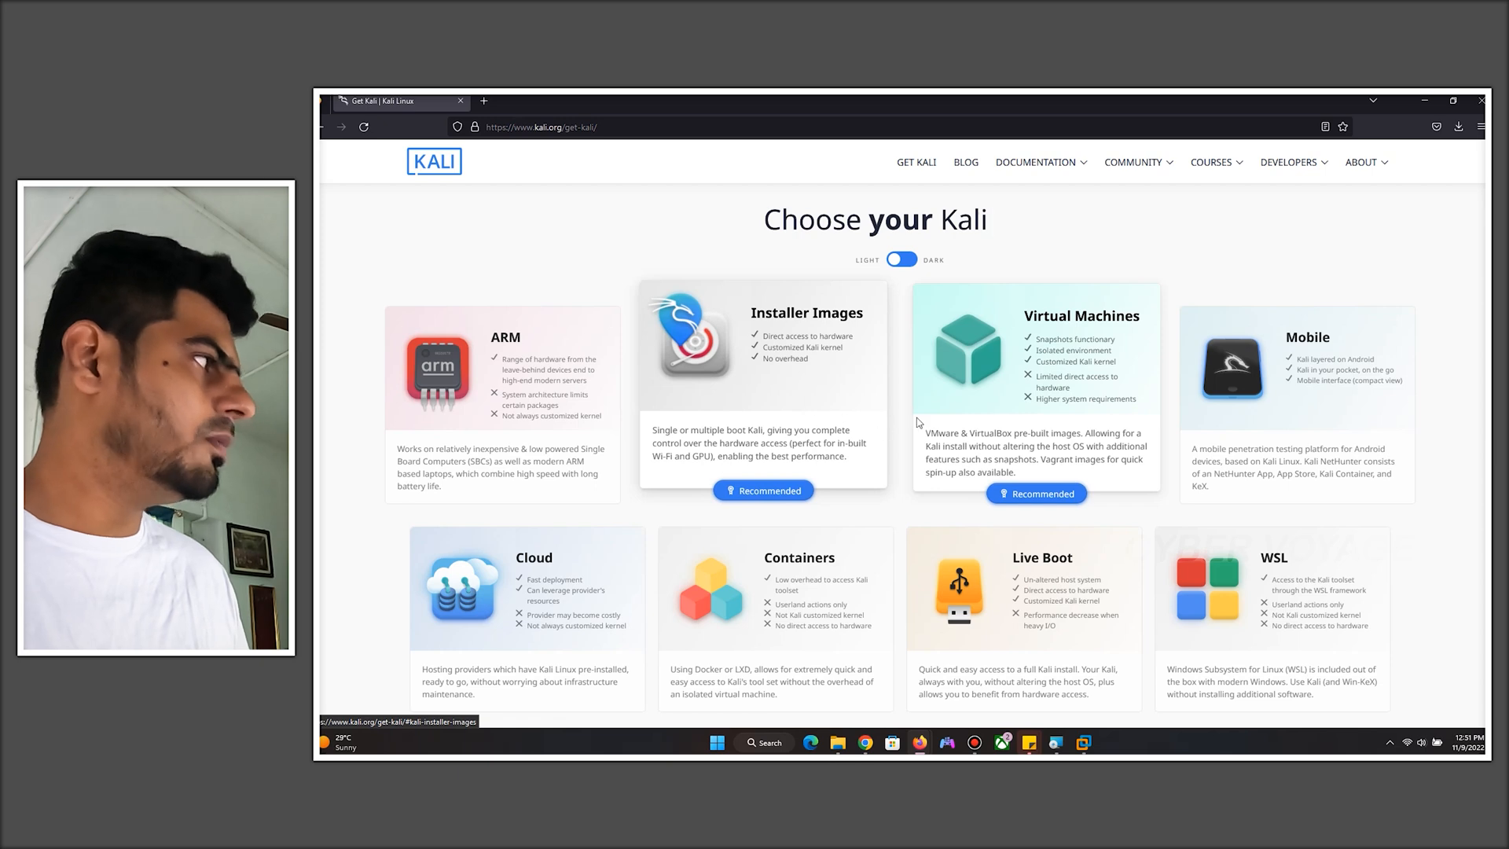
- Browse in File Explorer to the Desktop kali folder holding the kali-linux-2022.3-installer-amd64.iso image
click(846, 749)
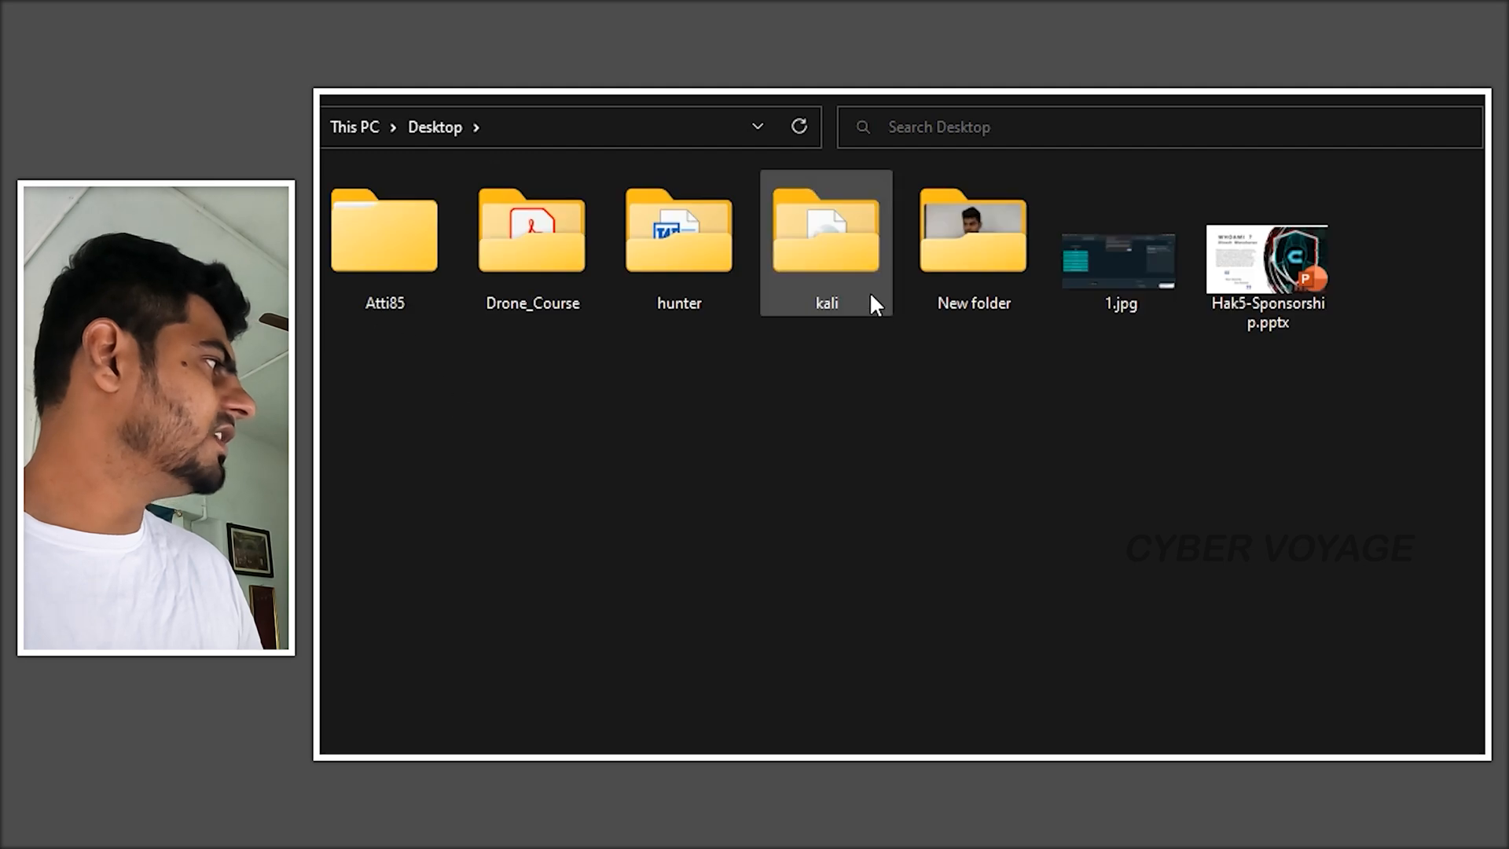
double_click(836, 257)
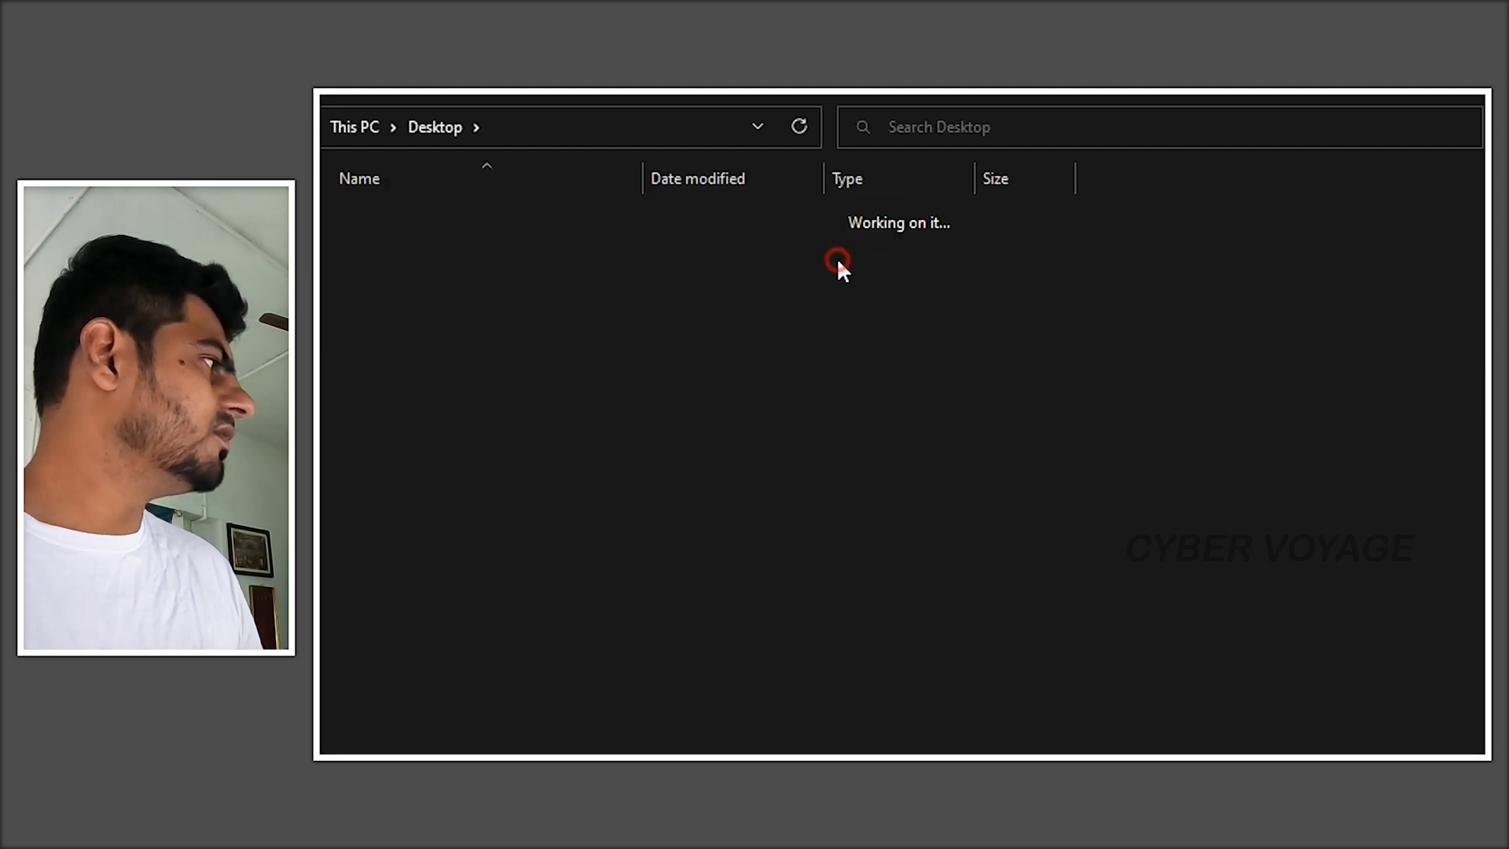
click(489, 265)
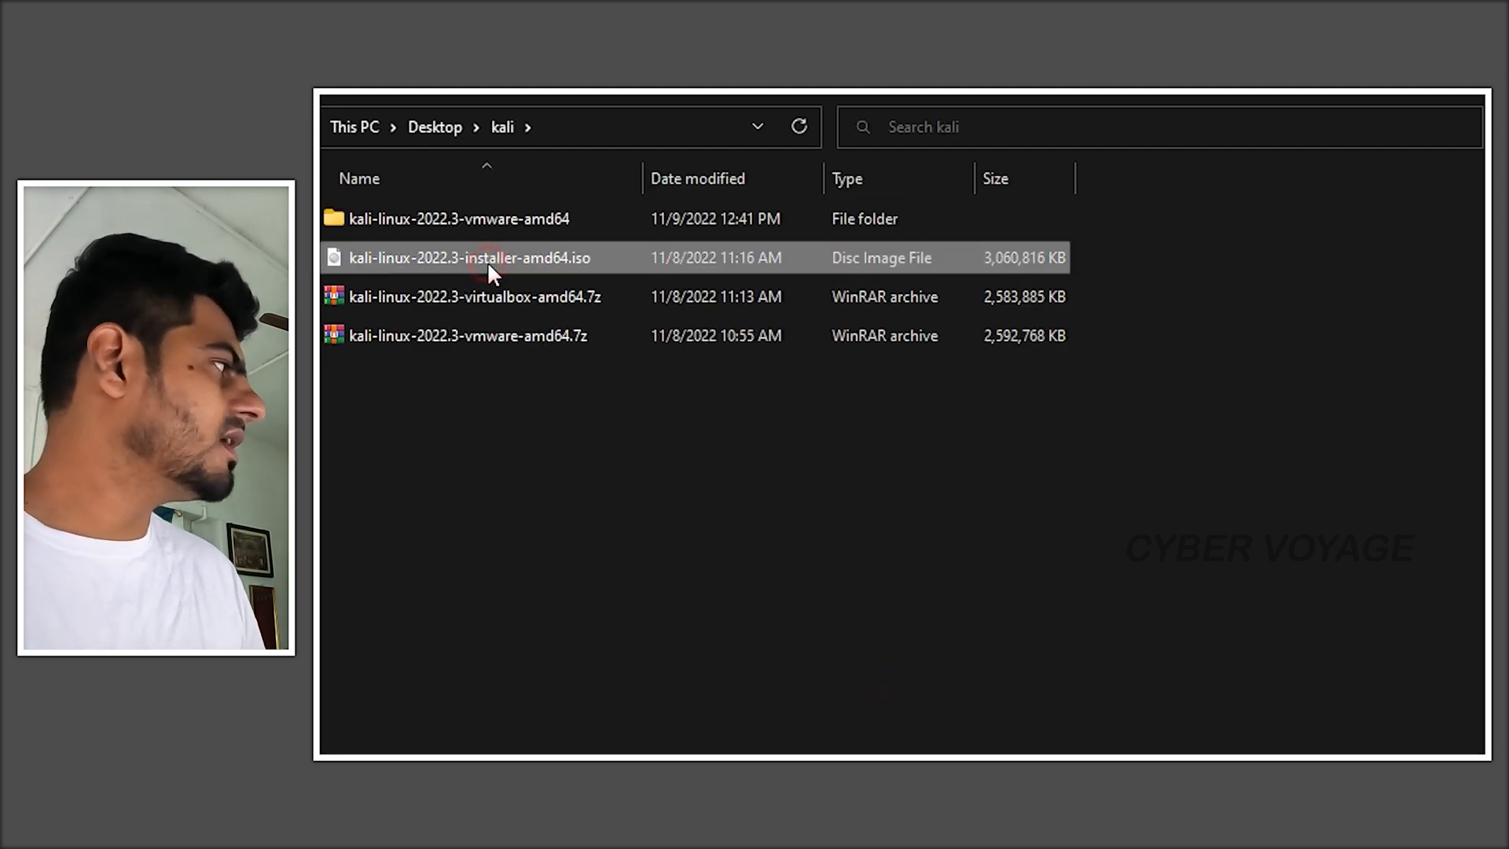
click(631, 519)
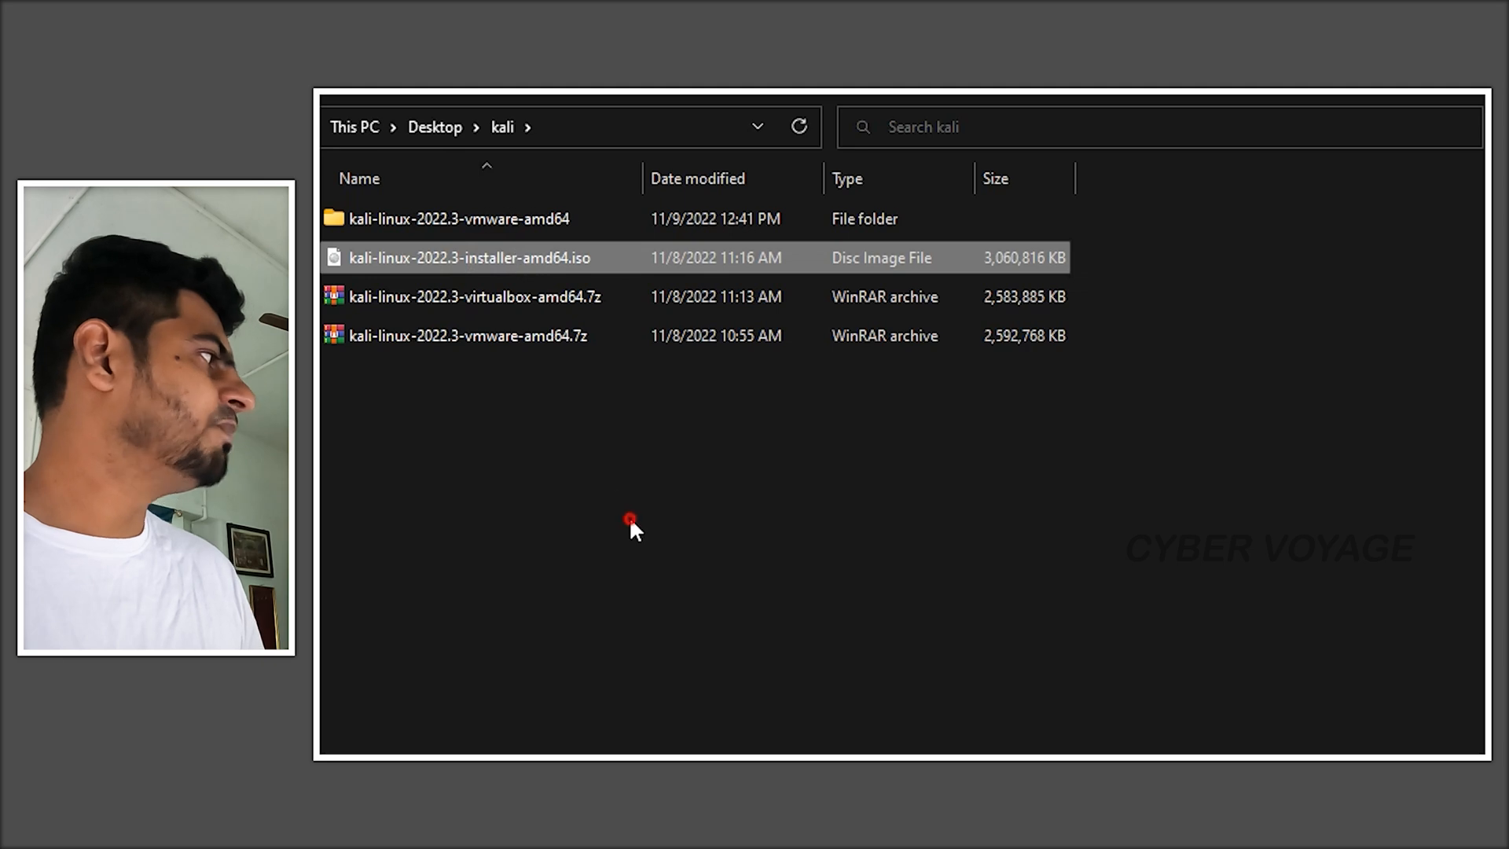
- Browse the Get Kali page's virtual machine images and installer download sections
click(416, 344)
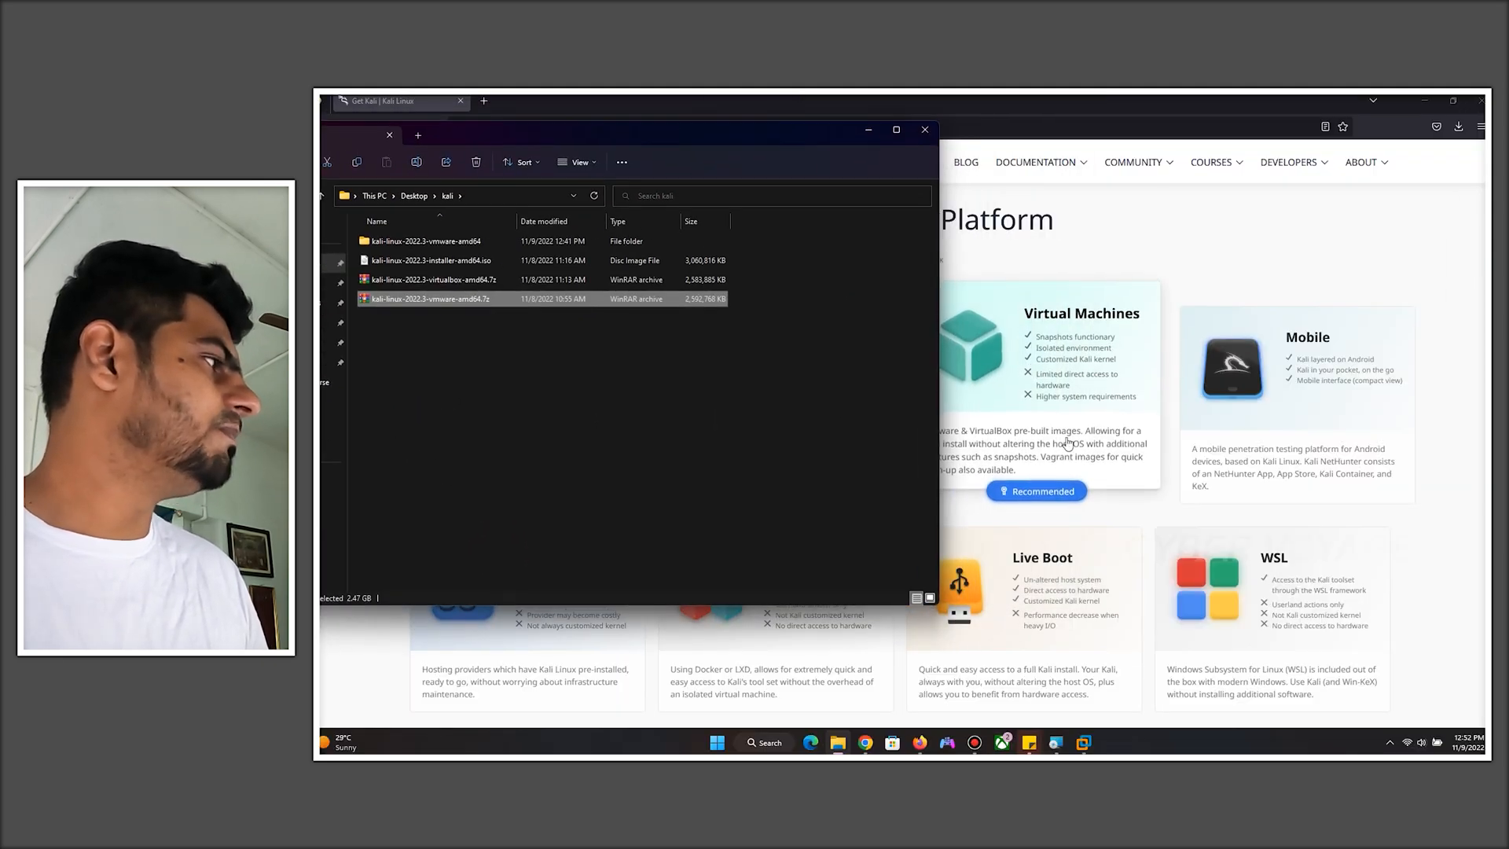
click(1161, 227)
scroll(1062, 393, down, 2)
click(1063, 393)
scroll(876, 546, down, 2)
scroll(871, 457, down, 2)
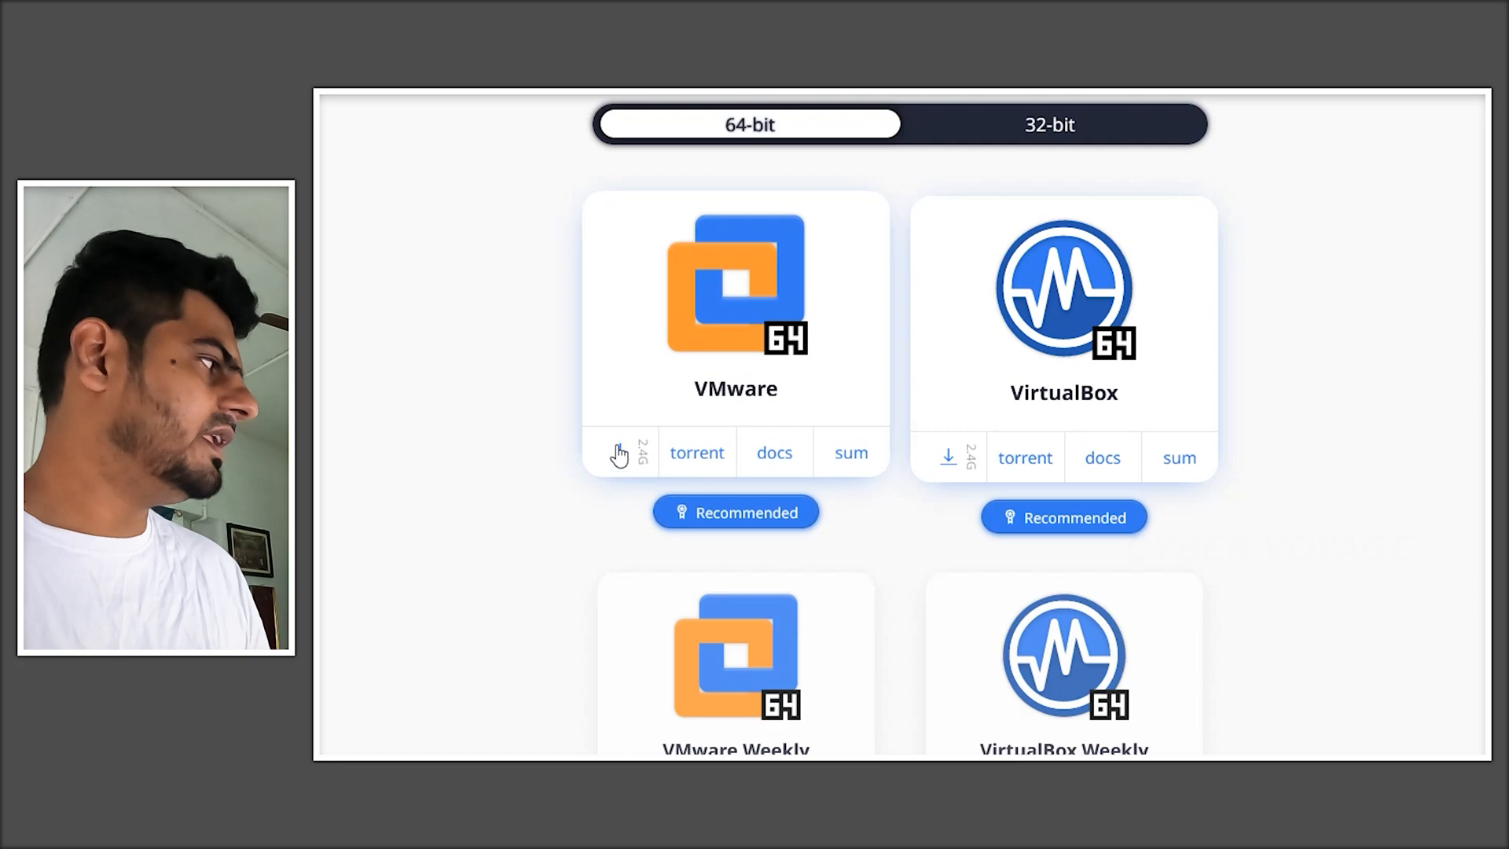
scroll(1139, 408, up, 10)
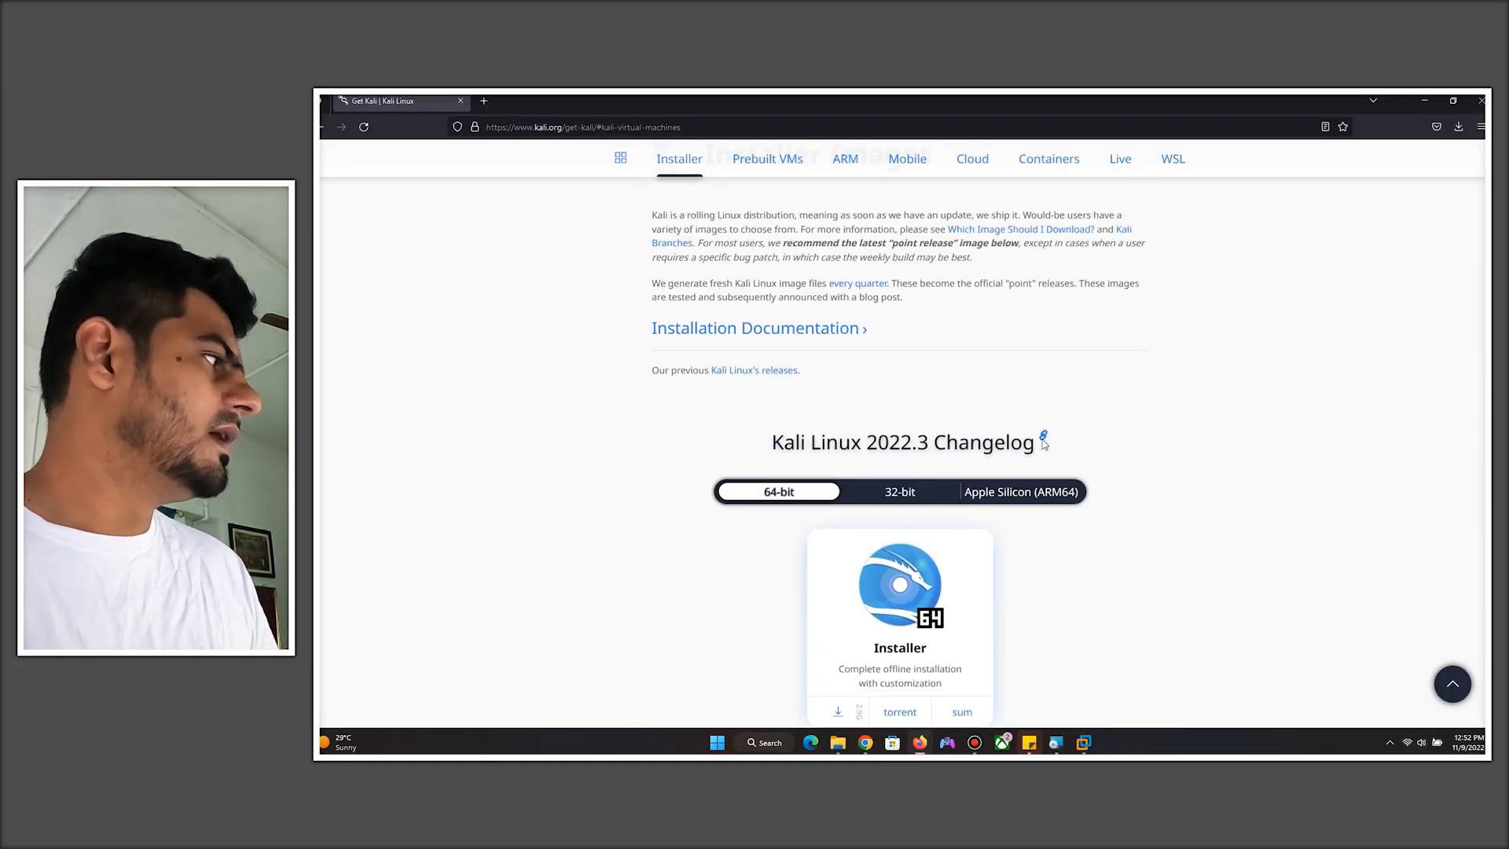
scroll(1048, 427, up, 15)
click(756, 369)
scroll(939, 547, down, 3)
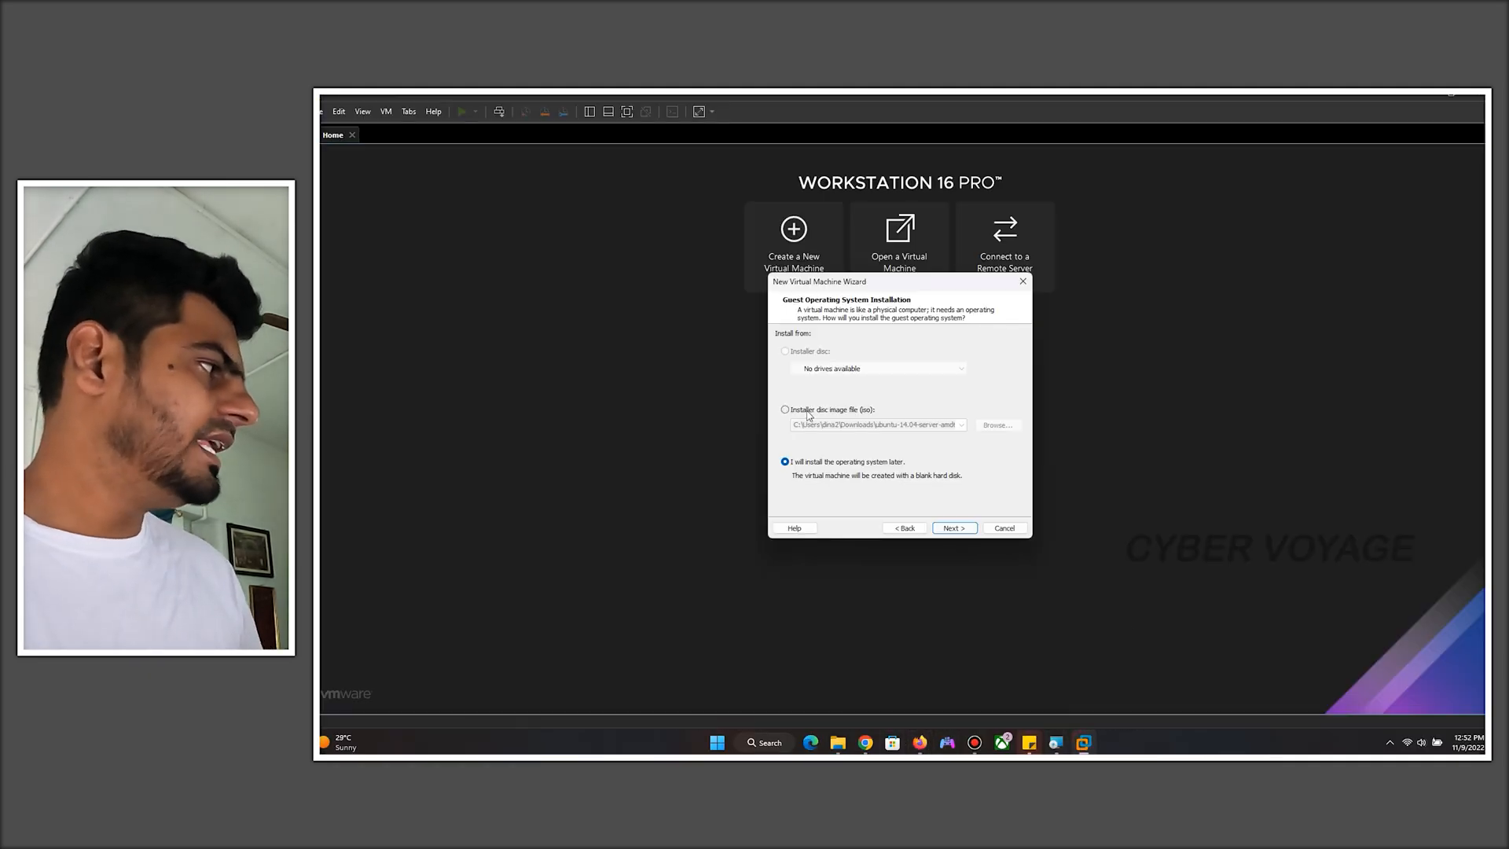
- Choose installer disc image file, browse to Desktop\kali, pick kali-linux-2022.3-installer-amd64.iso and continue
click(809, 412)
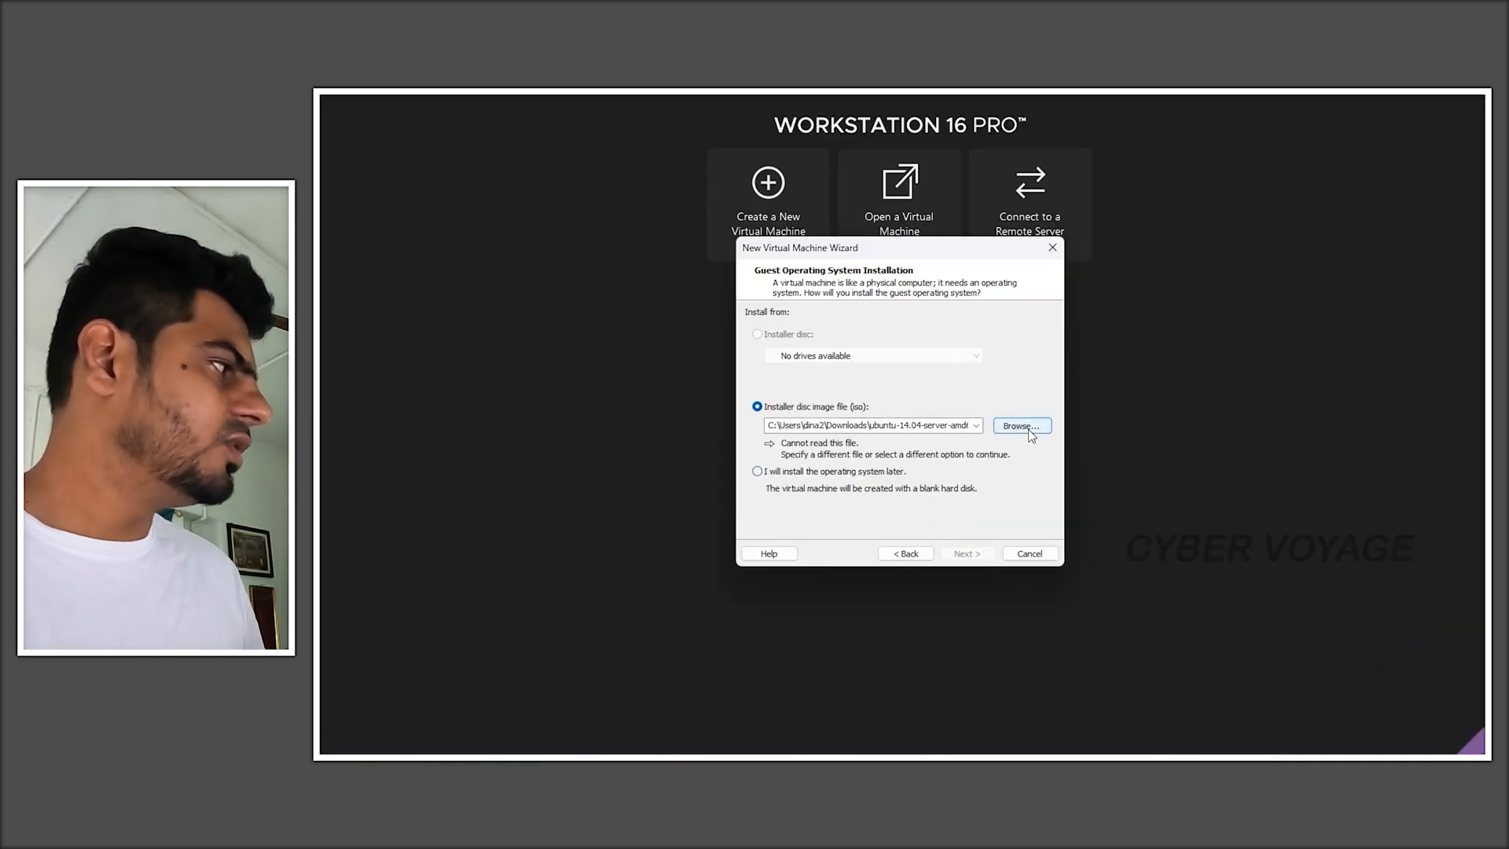
click(1022, 425)
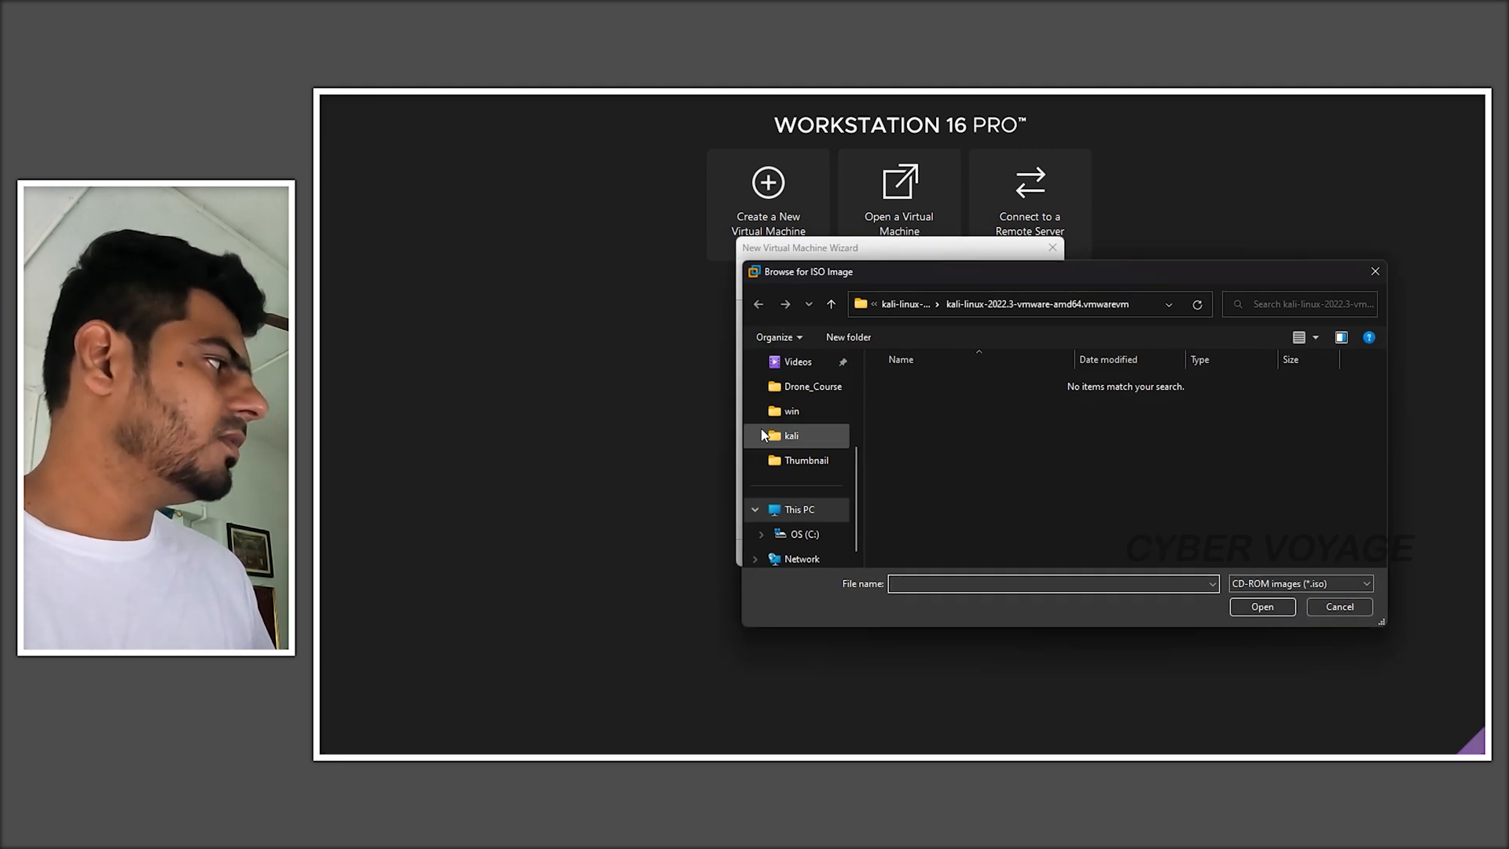
scroll(786, 440, up, 3)
scroll(801, 428, up, 3)
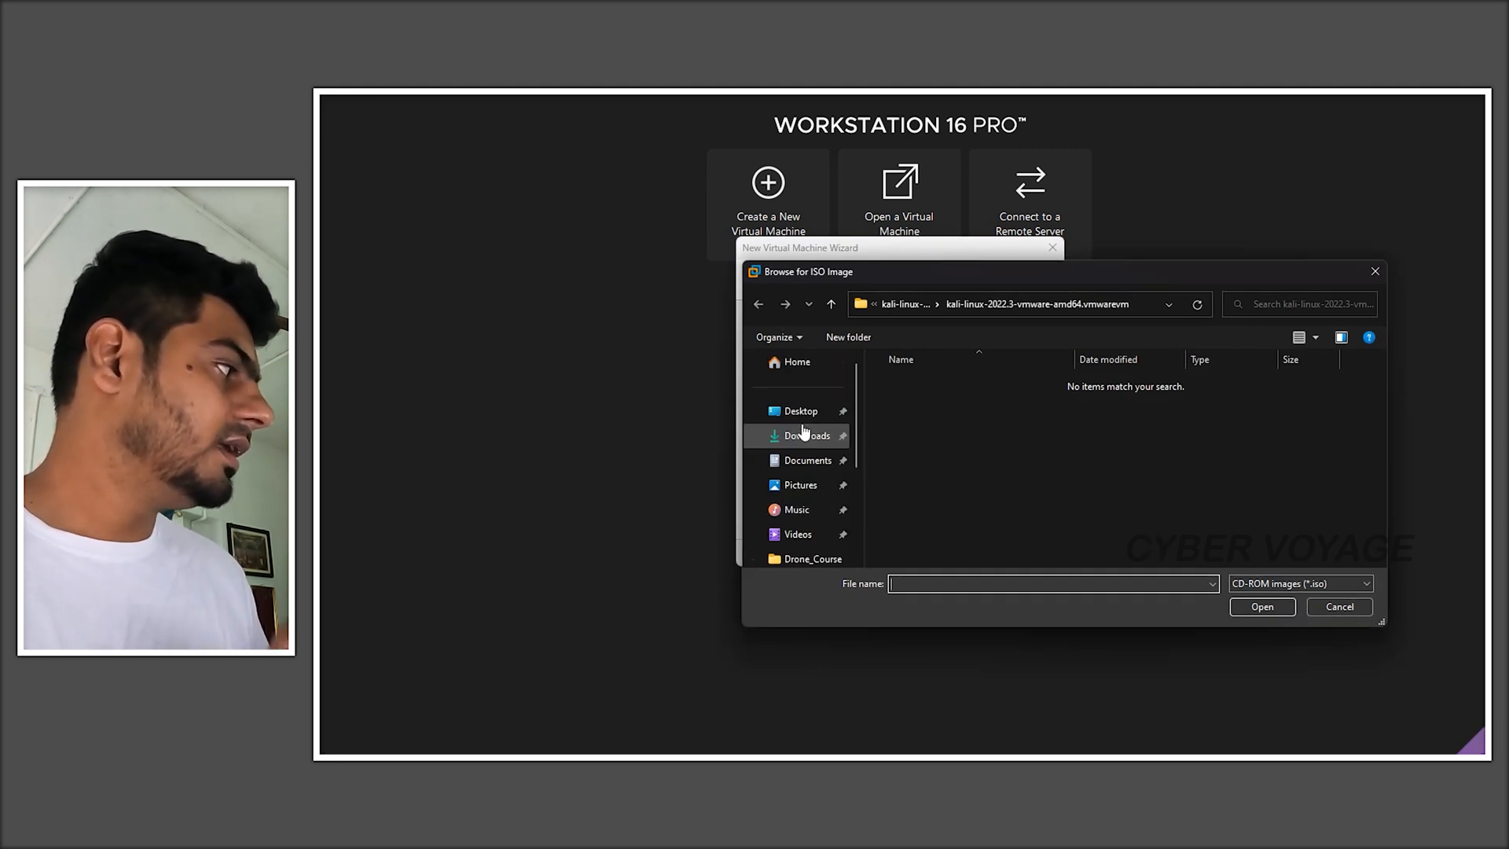
click(798, 411)
double_click(1171, 393)
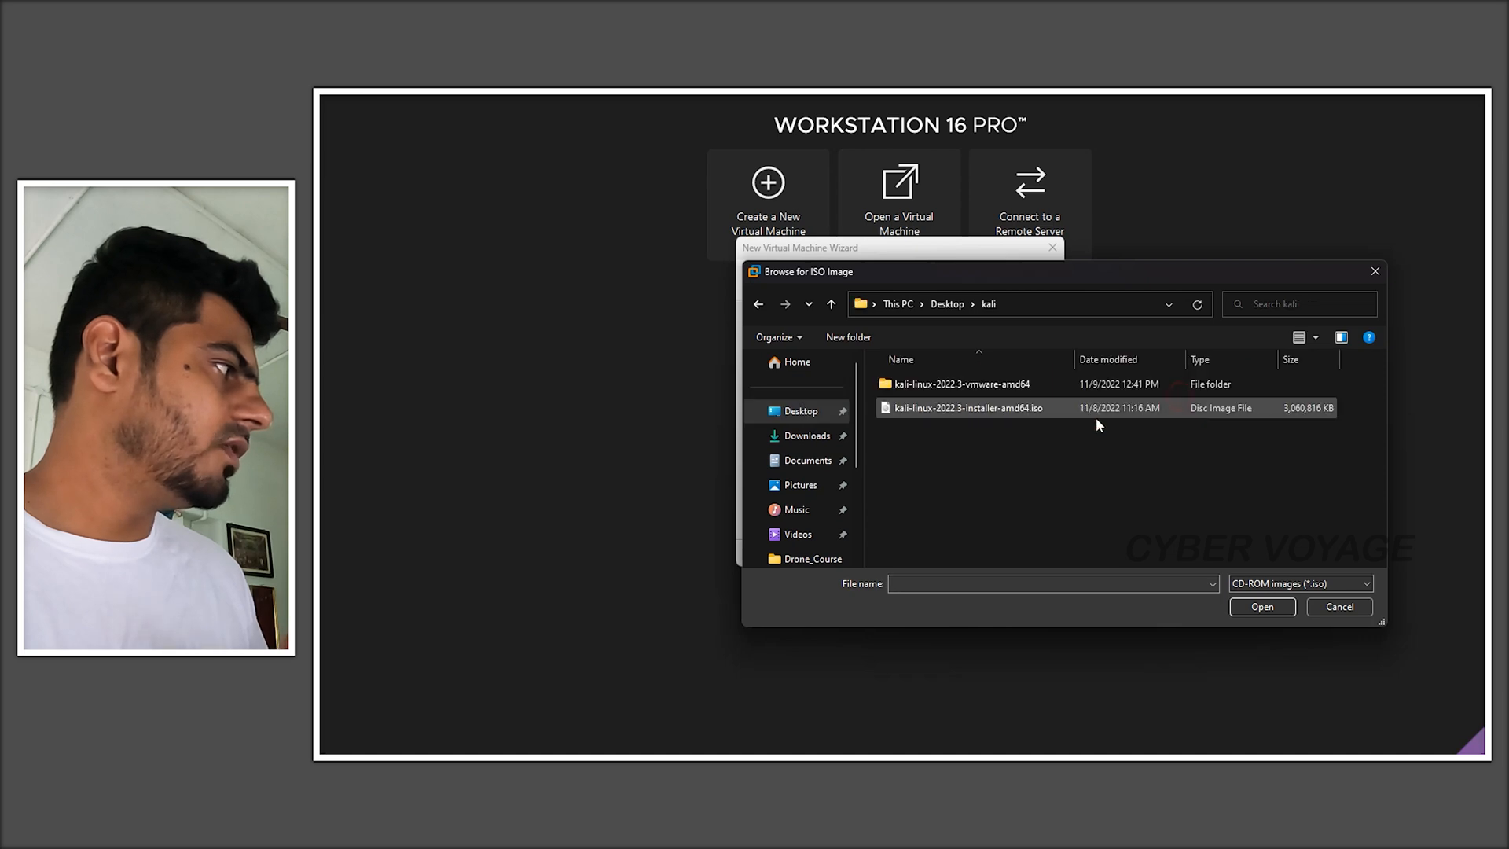
click(939, 408)
click(1251, 609)
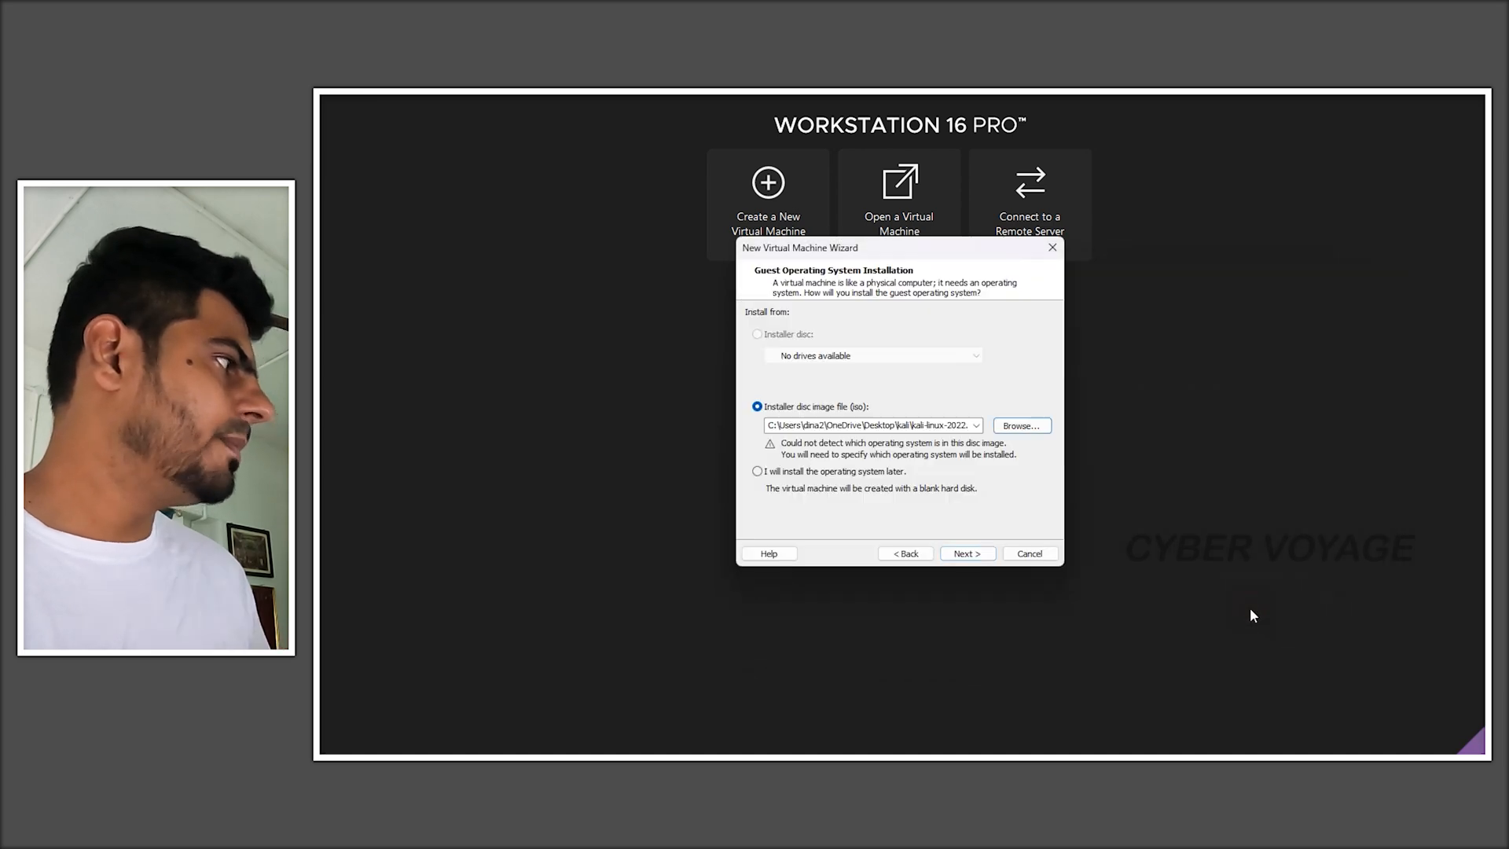
click(964, 554)
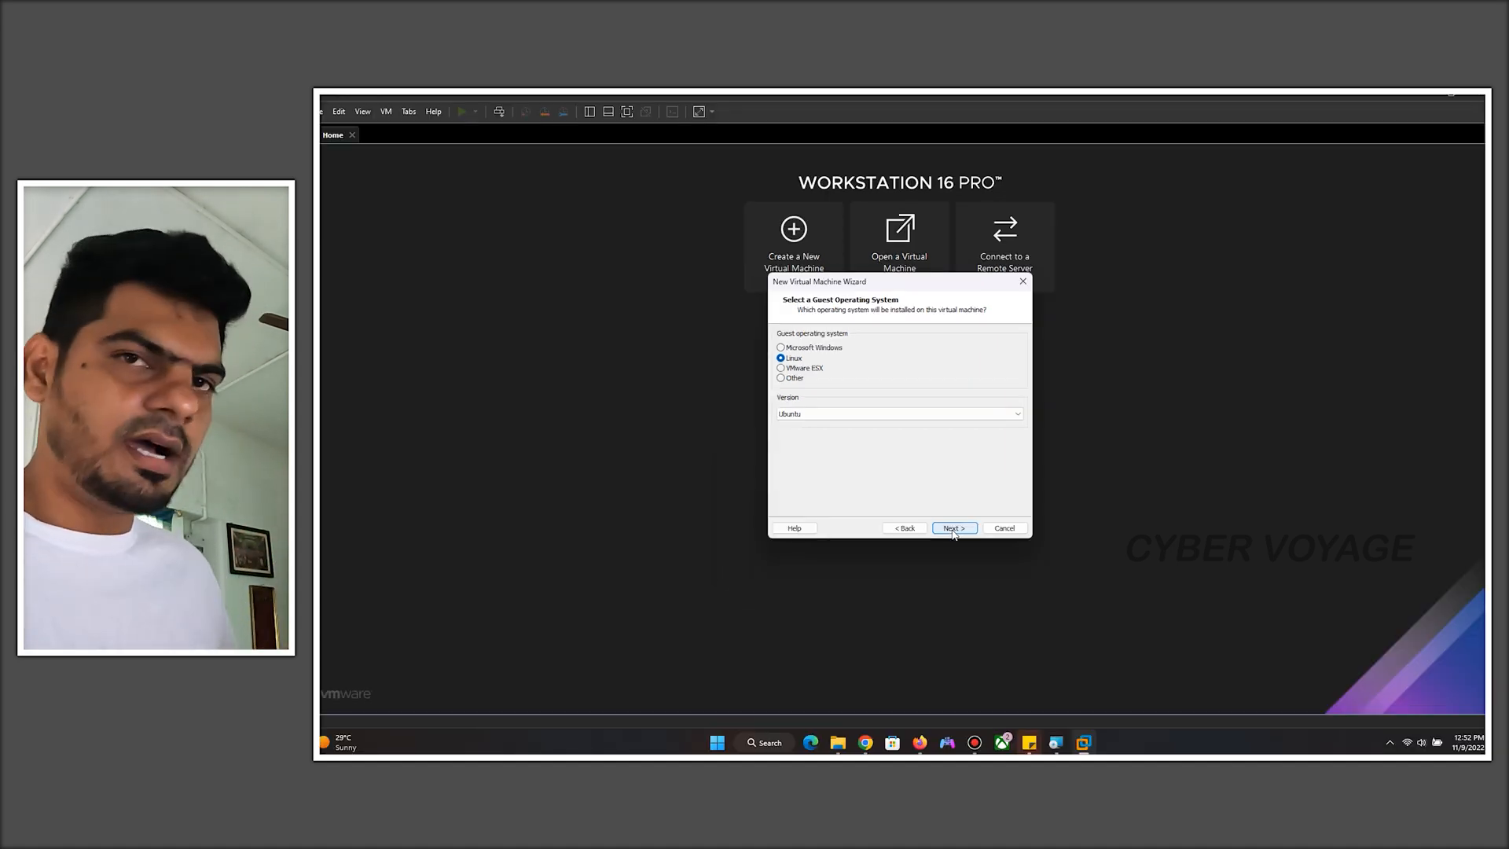
- Keep Linux with the Ubuntu version as the guest operating system and continue
click(940, 414)
click(939, 414)
click(964, 531)
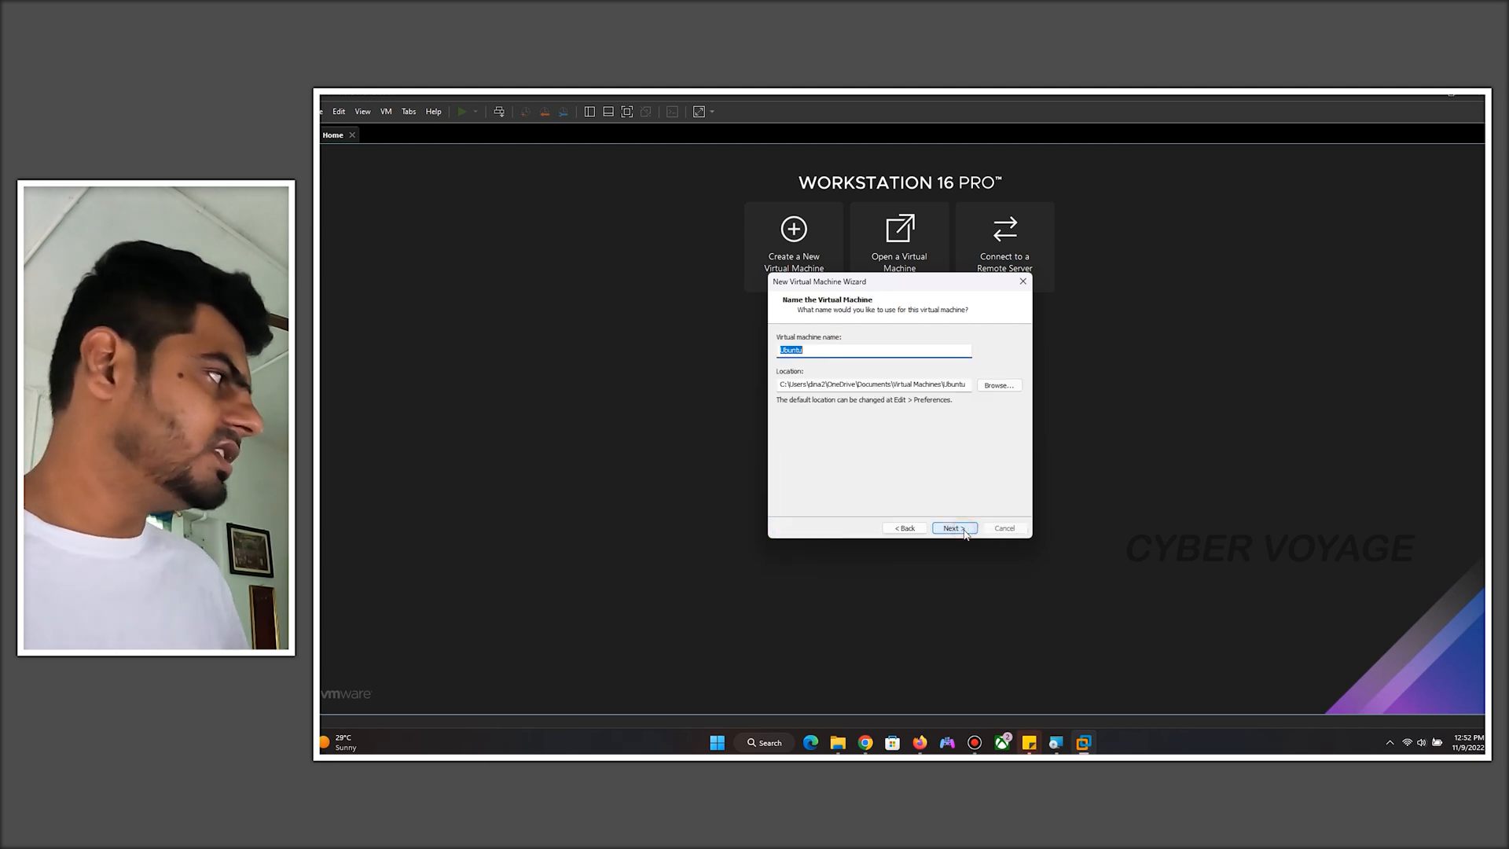
- Name the virtual machine Kali Testing and continue with the default location
text(Kali Testing)
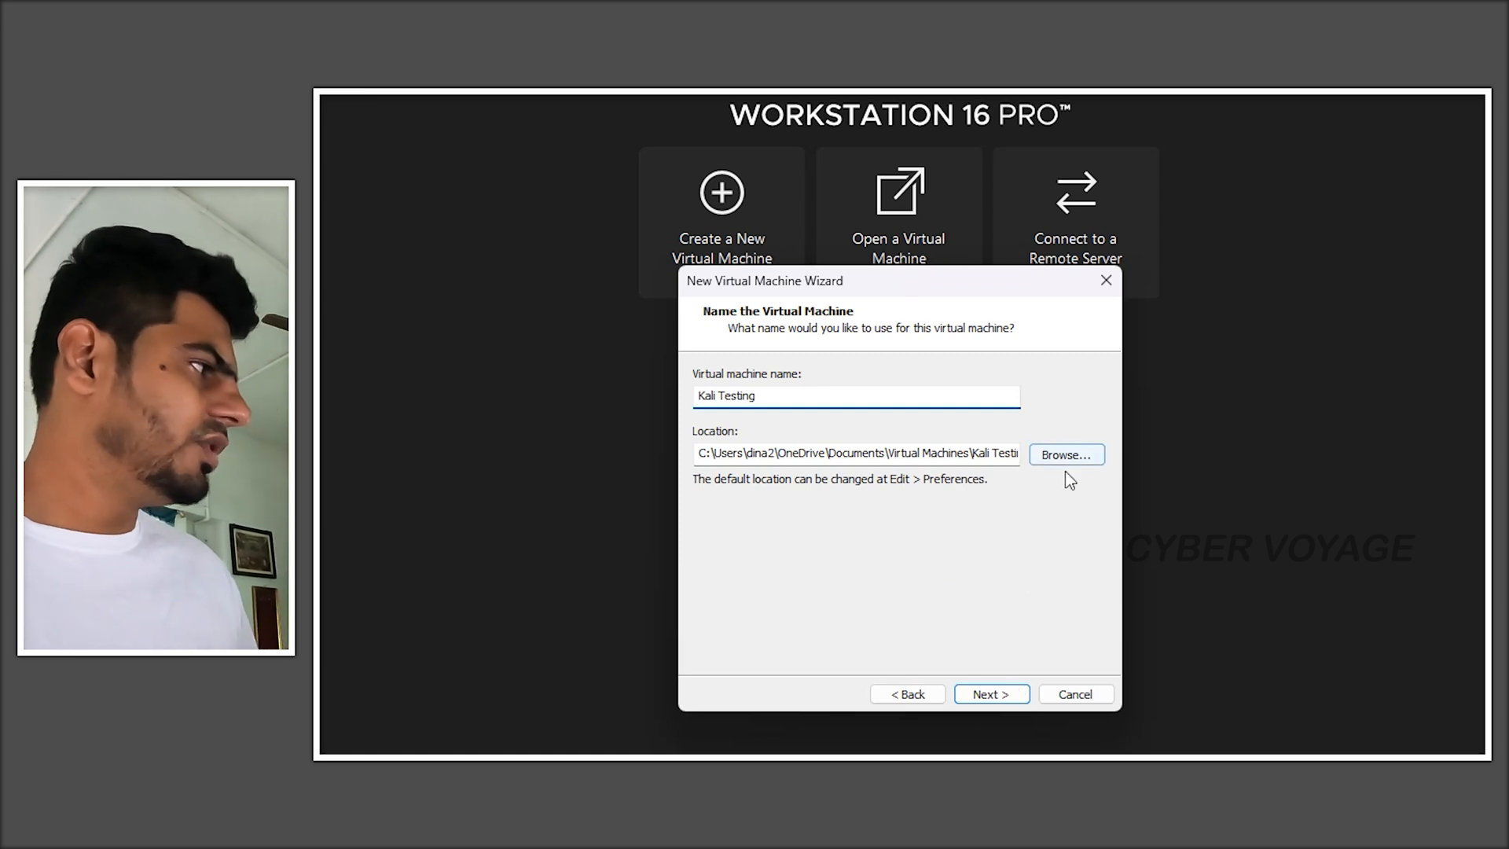
click(1005, 702)
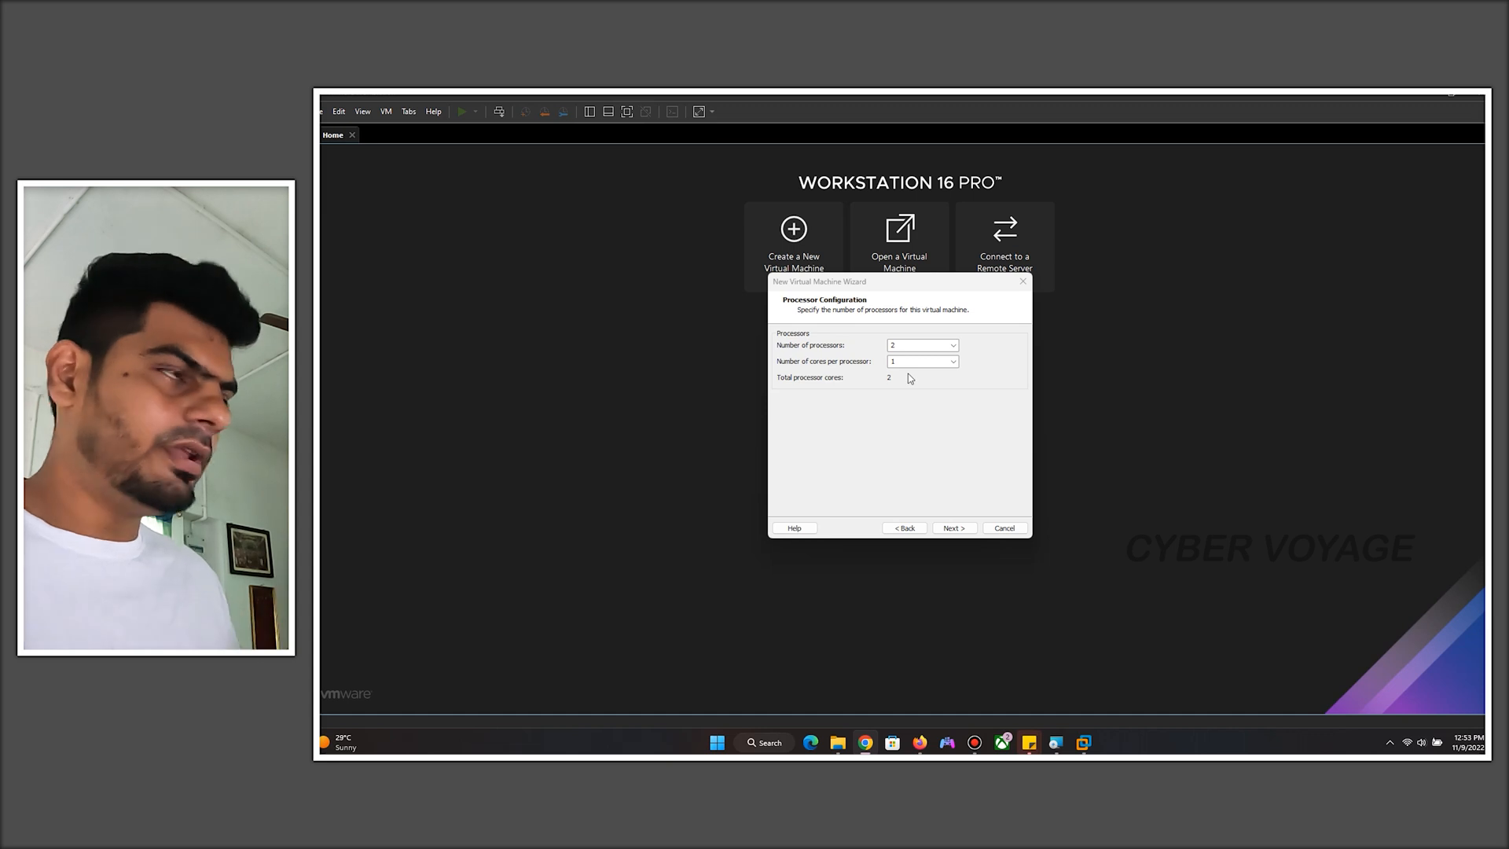
- Accept the default 2 processors, 4096 MB memory and NAT network settings
click(953, 527)
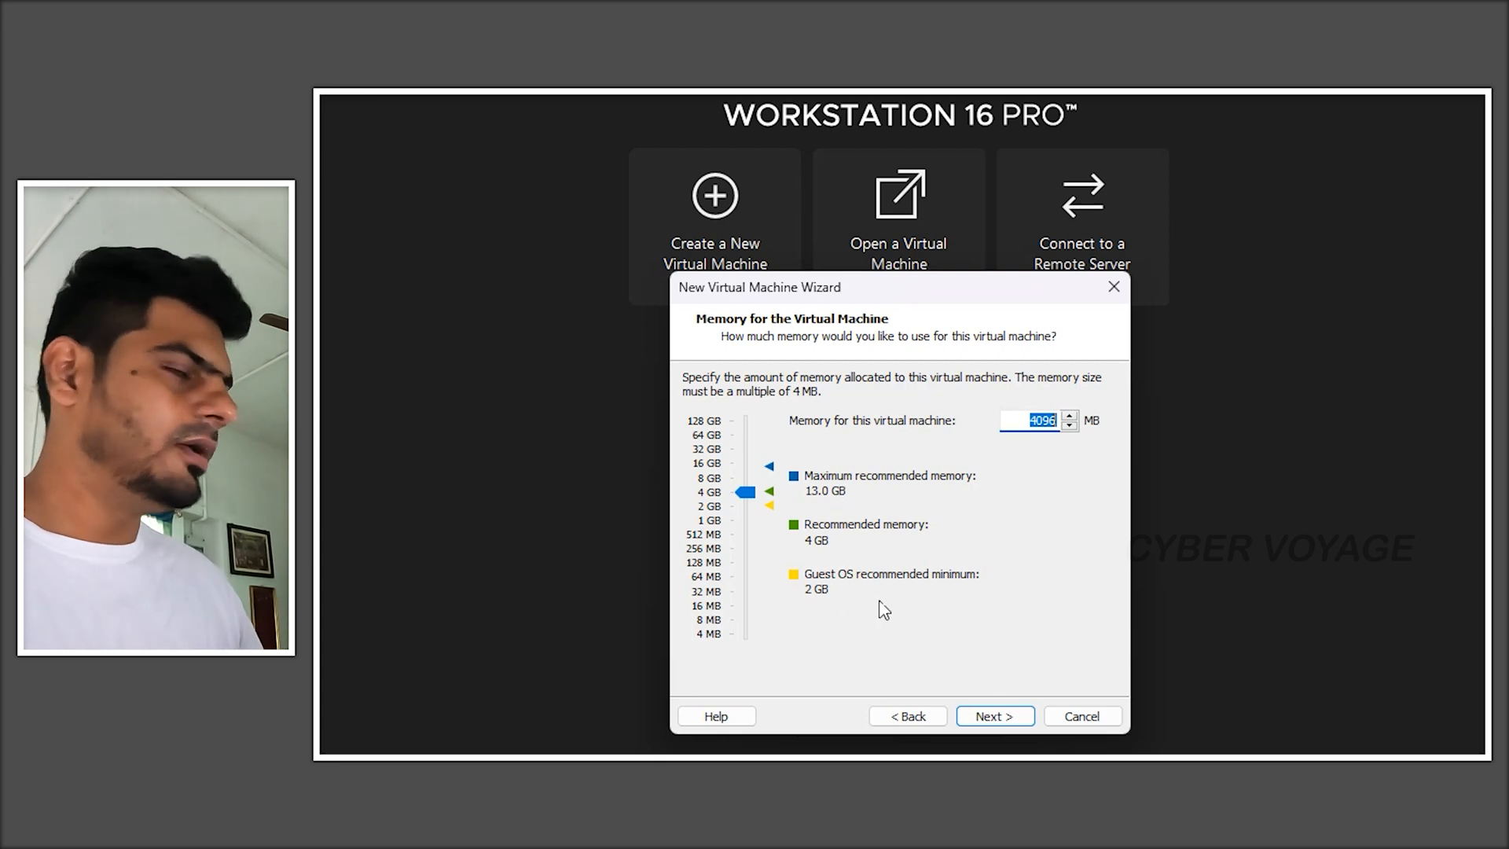
click(1014, 727)
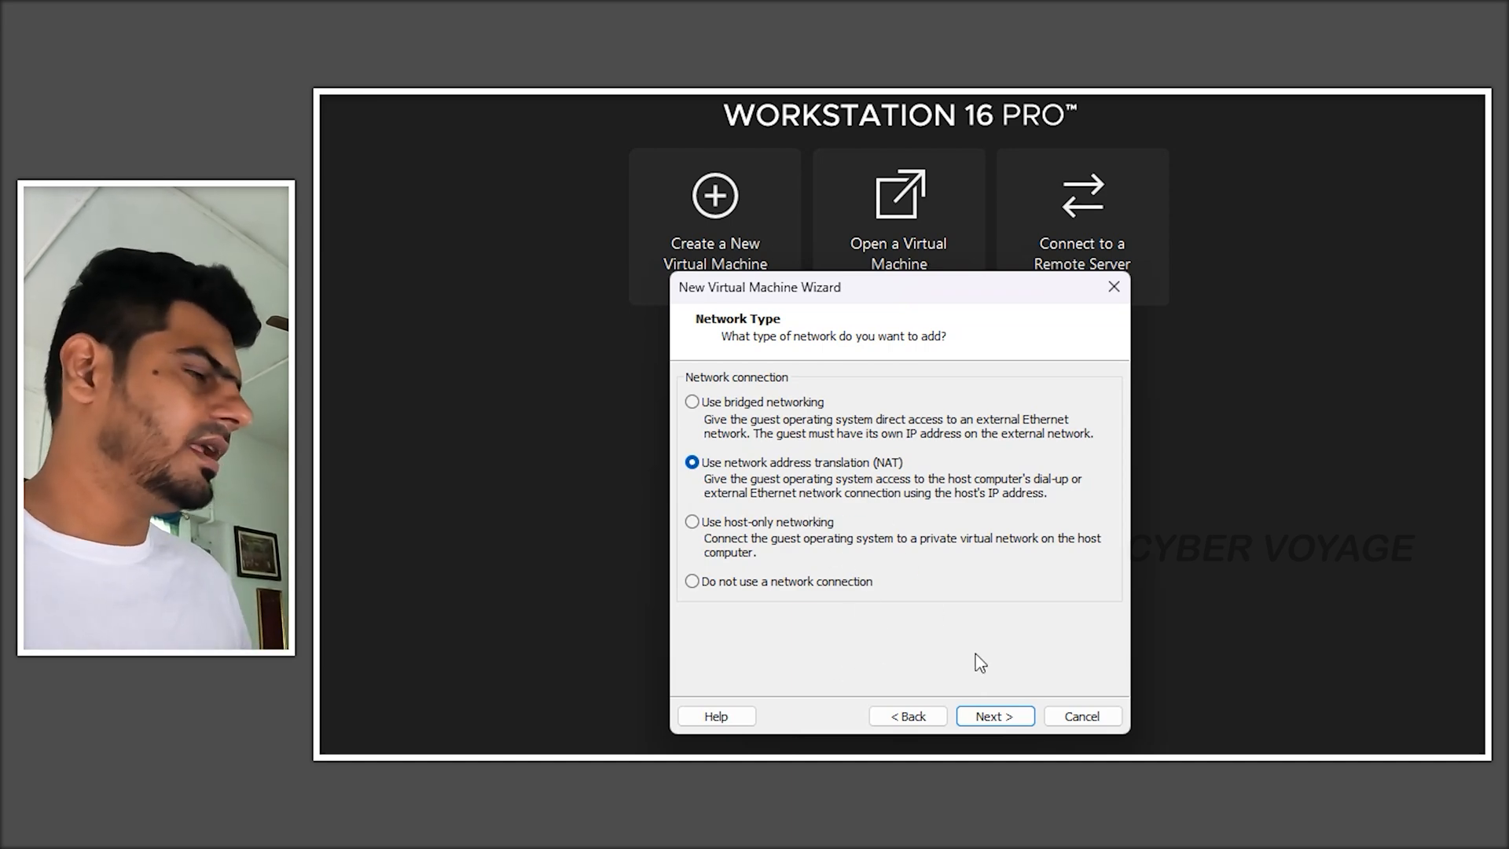
click(1012, 723)
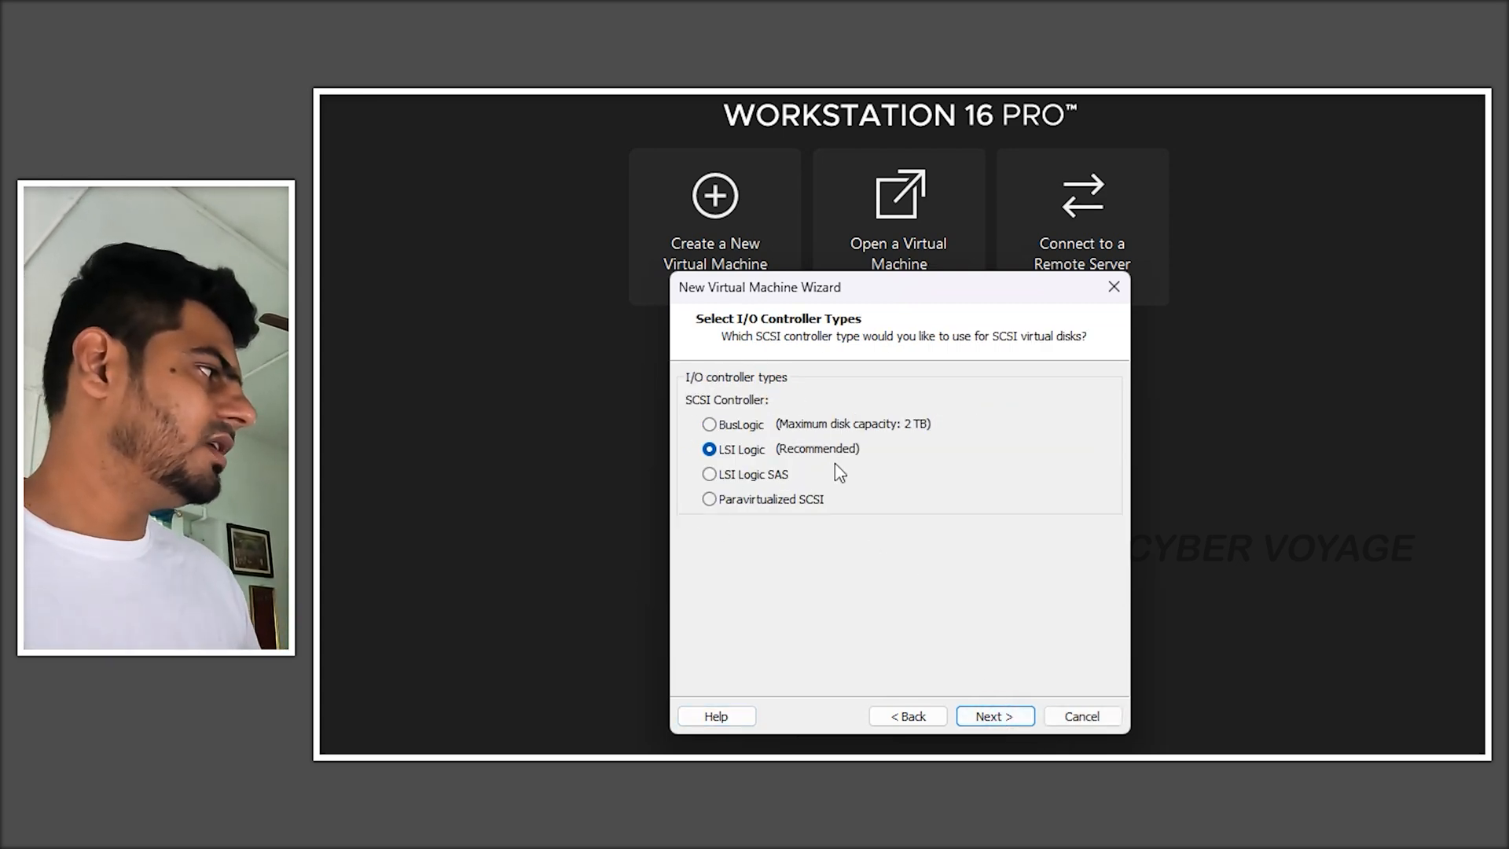
- Keep the recommended LSI Logic controller and SCSI disk type, and create a new virtual disk
click(994, 719)
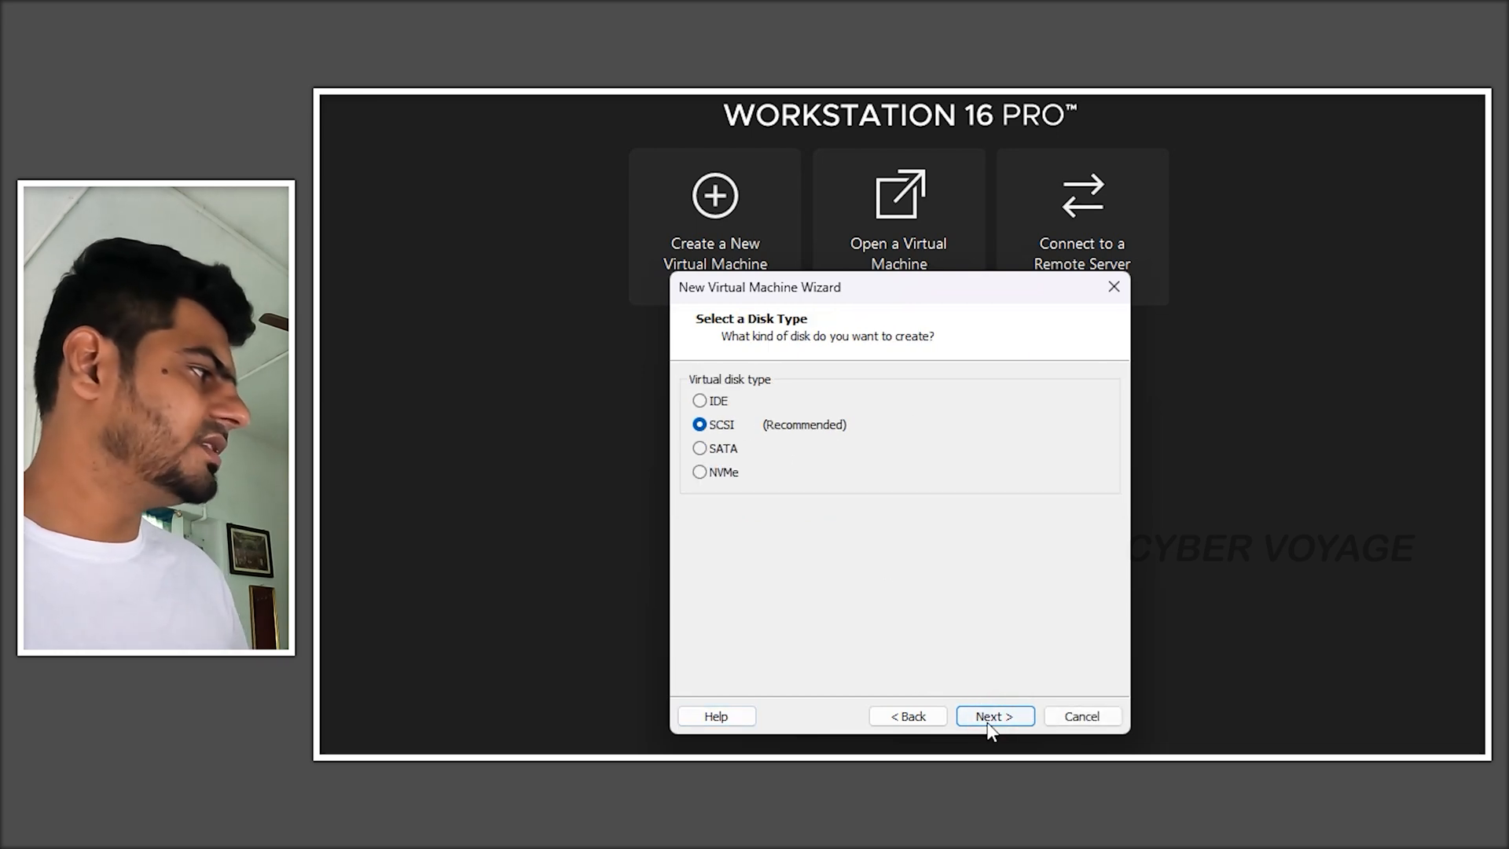
click(990, 712)
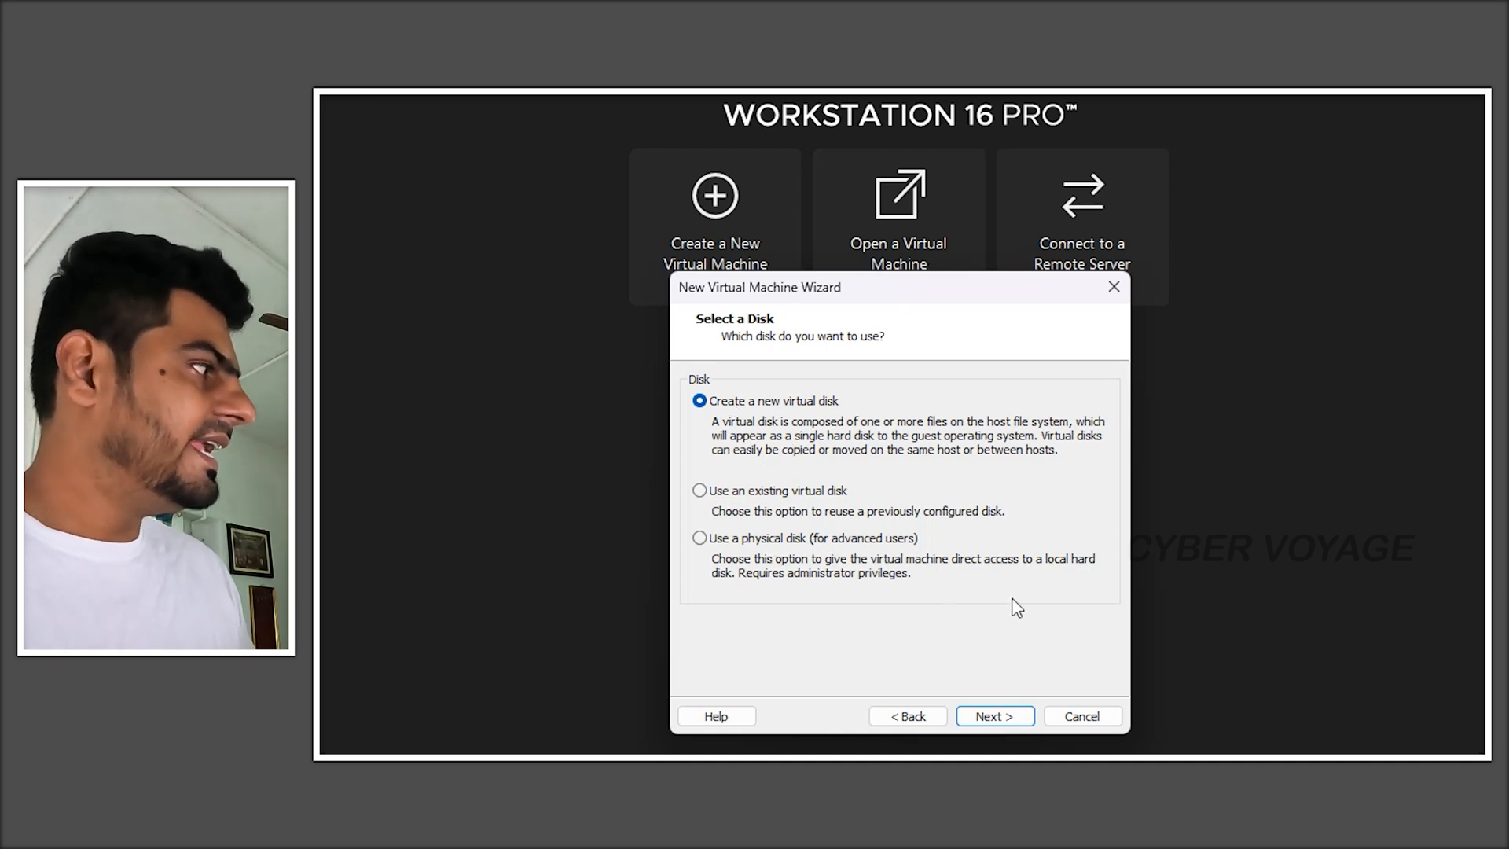
click(1013, 716)
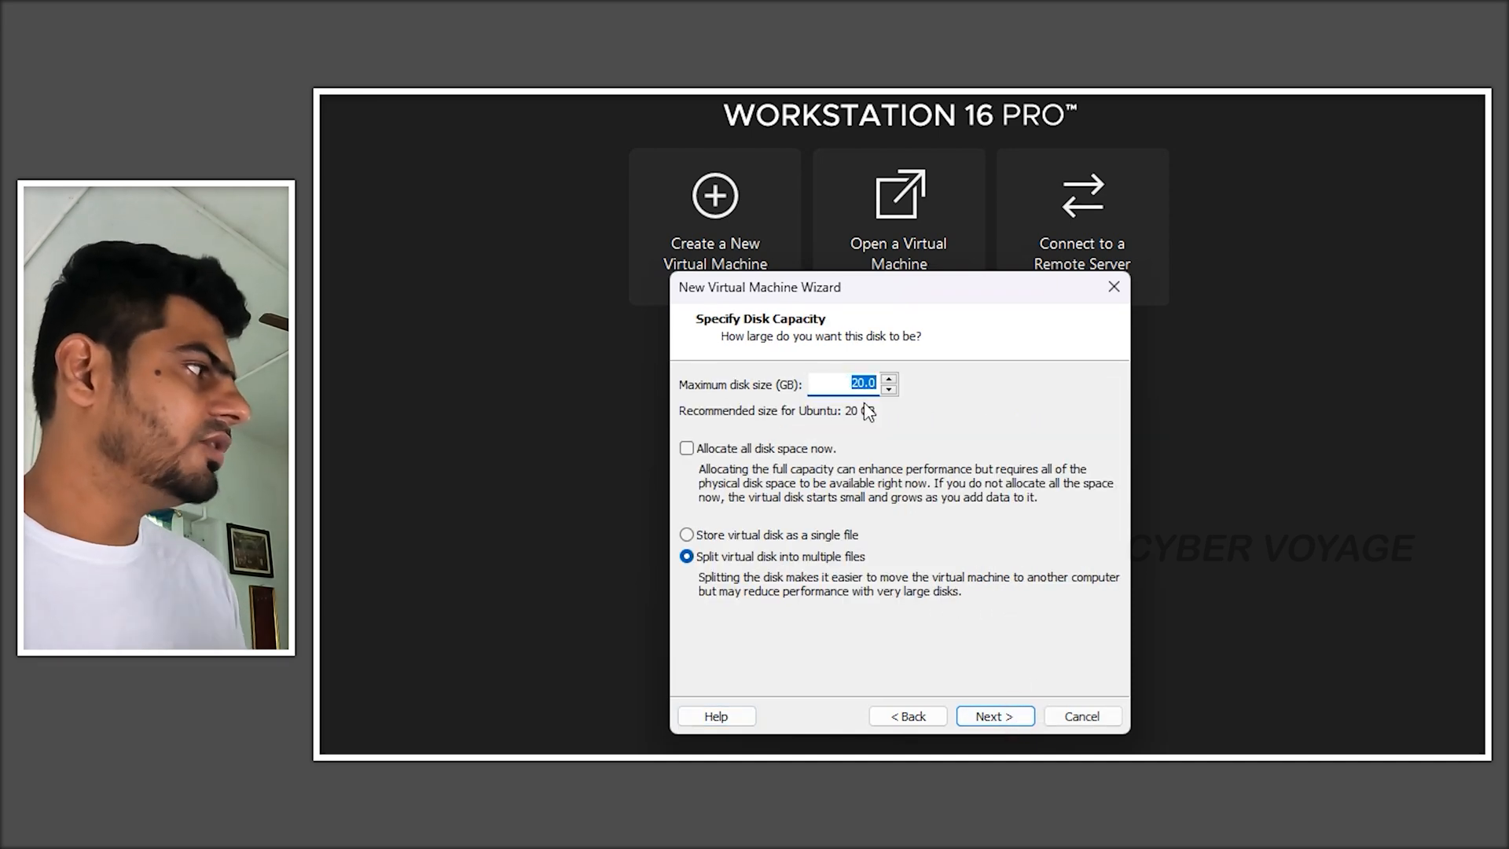
- Store the 20 GB virtual disk as a single file named Kali Testing.vmdk and continue
click(762, 537)
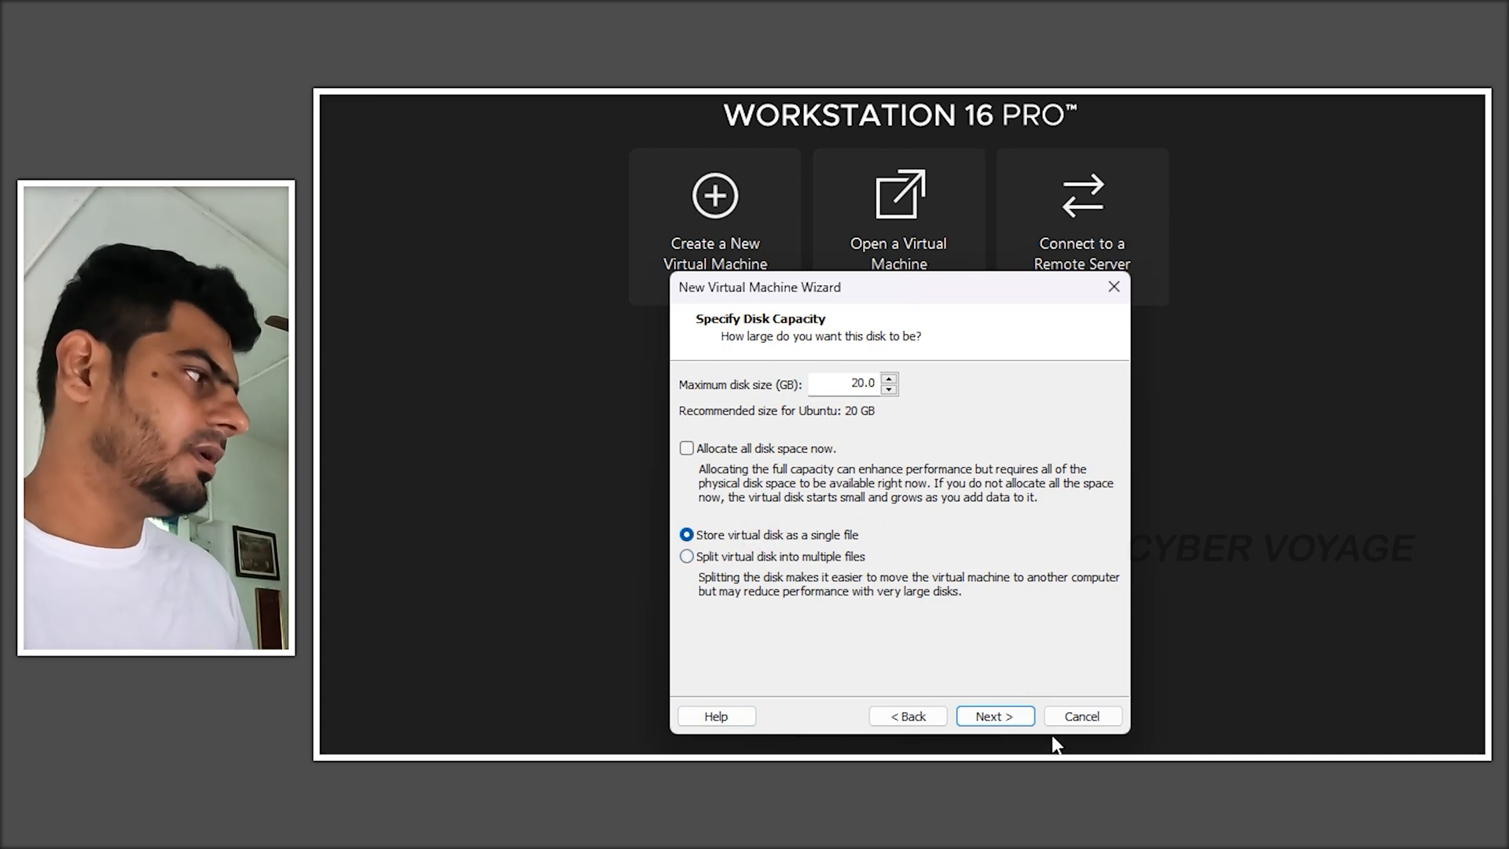
click(1006, 715)
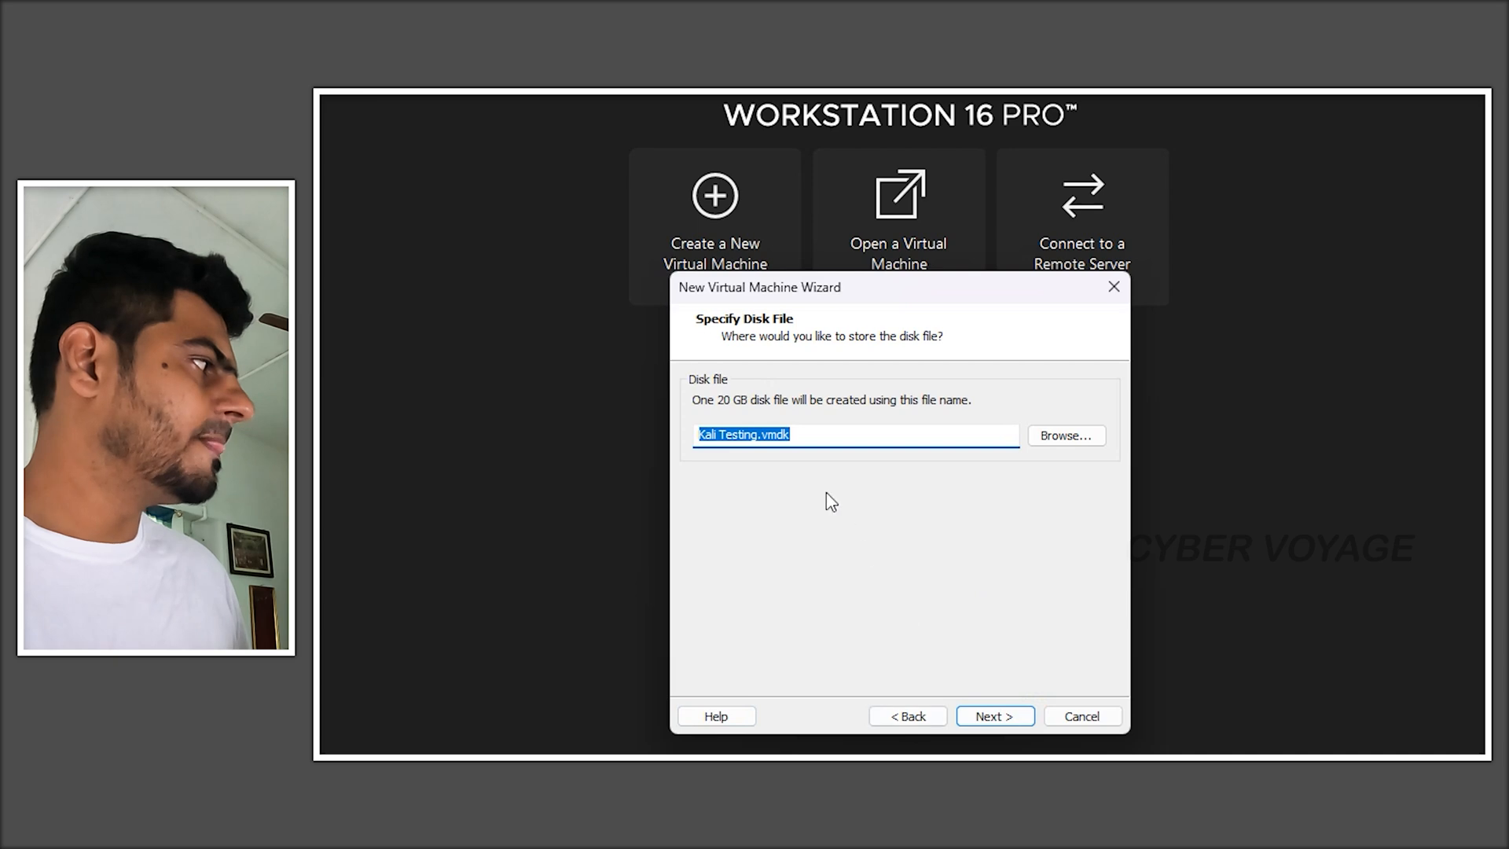
drag(797, 445, 741, 445)
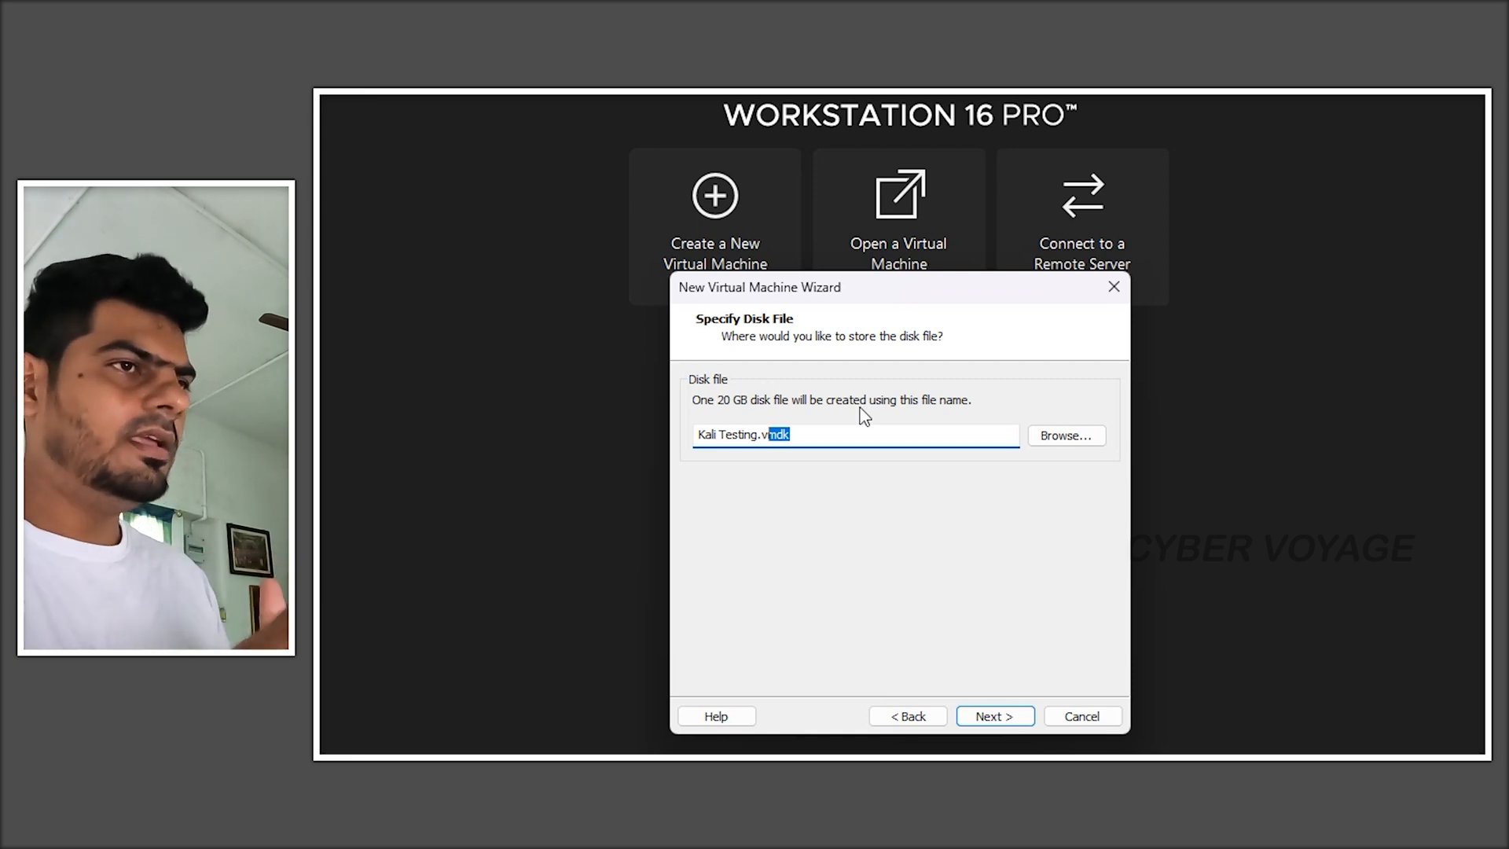
click(820, 437)
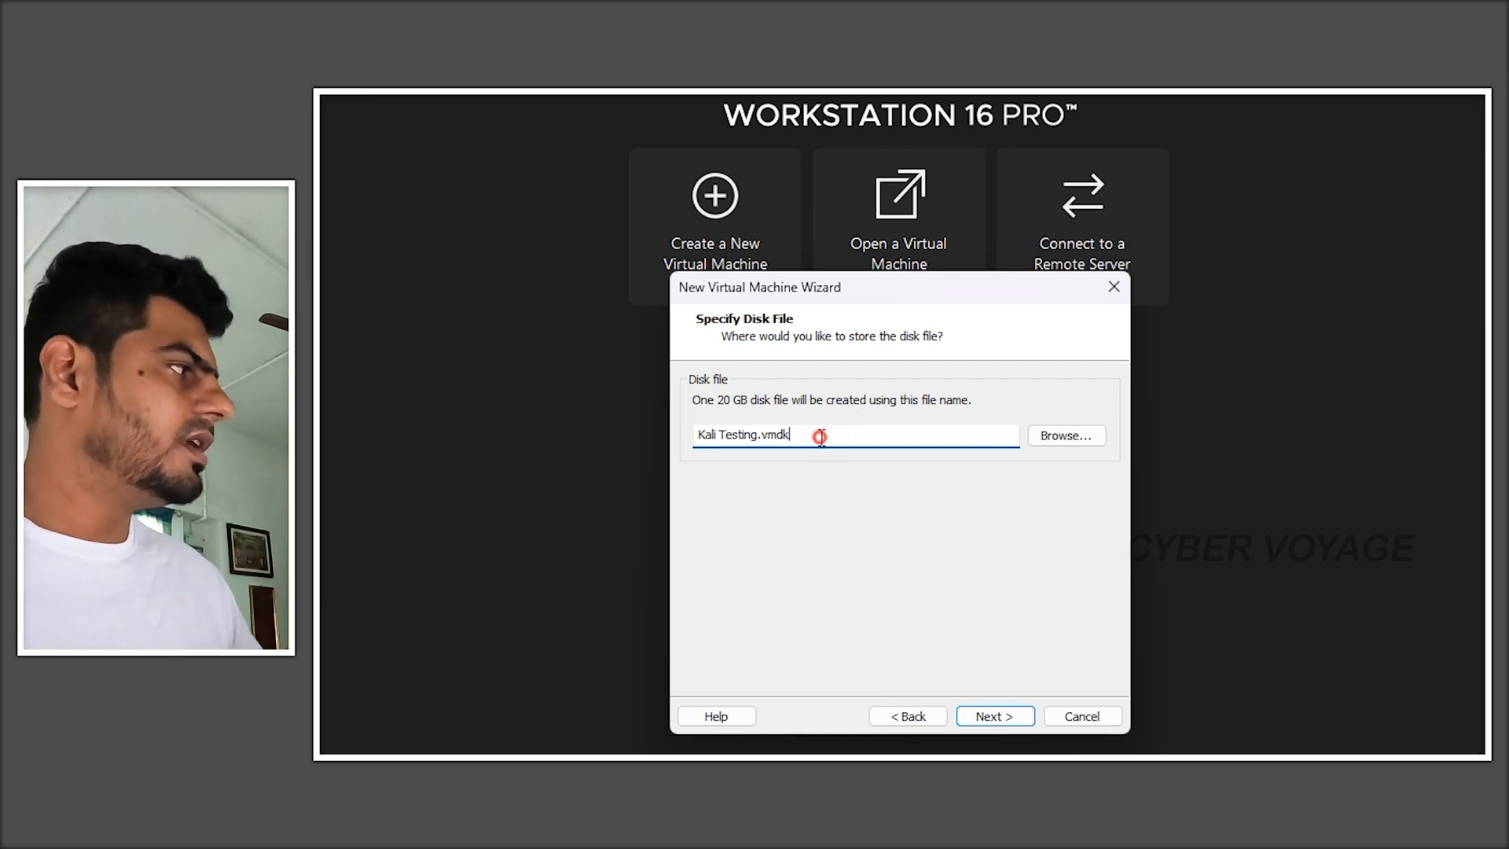
drag(816, 435, 764, 446)
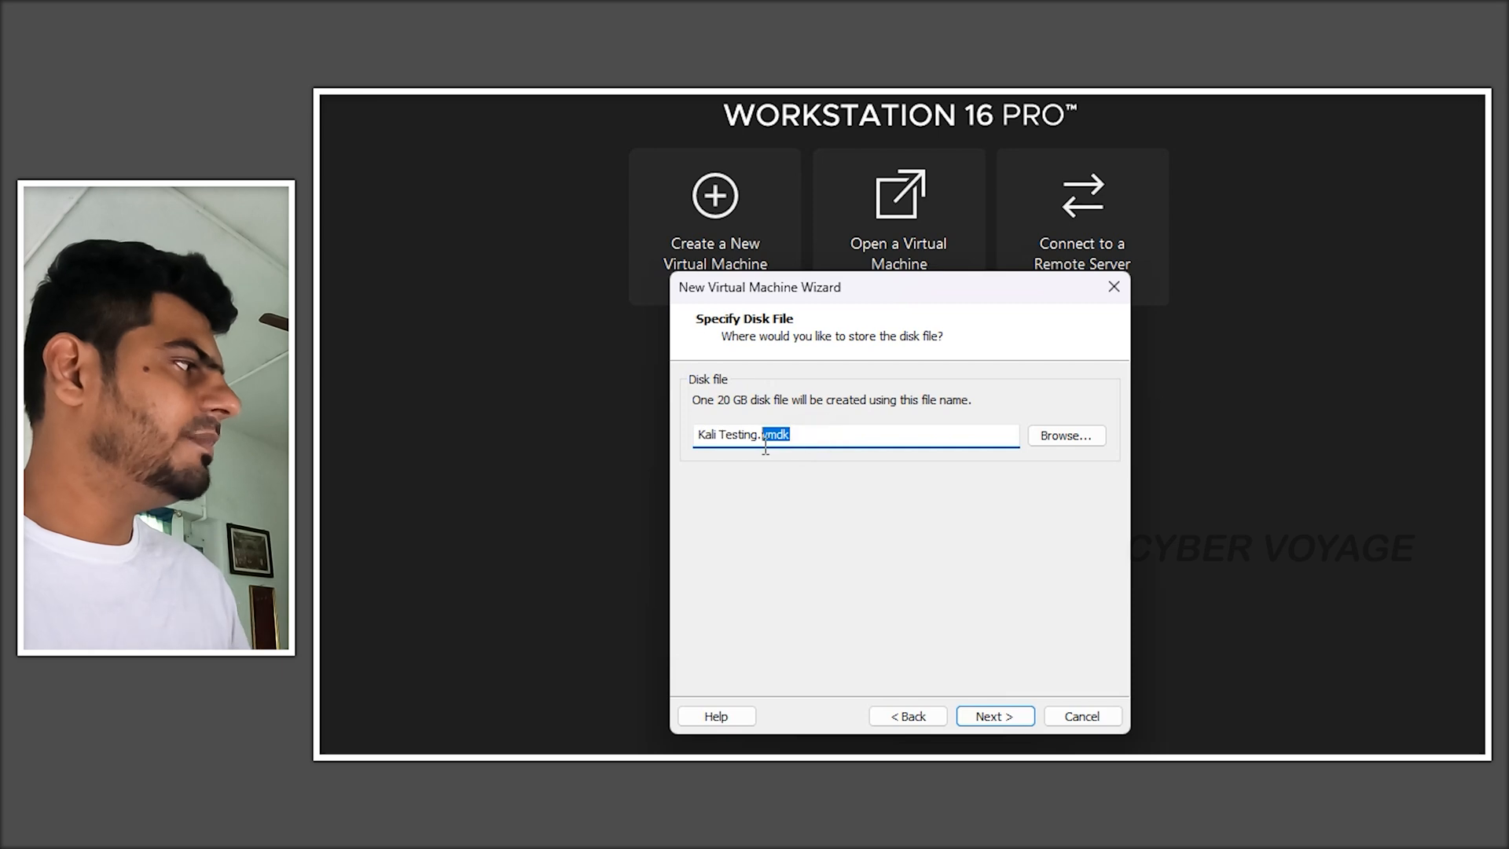
click(1011, 720)
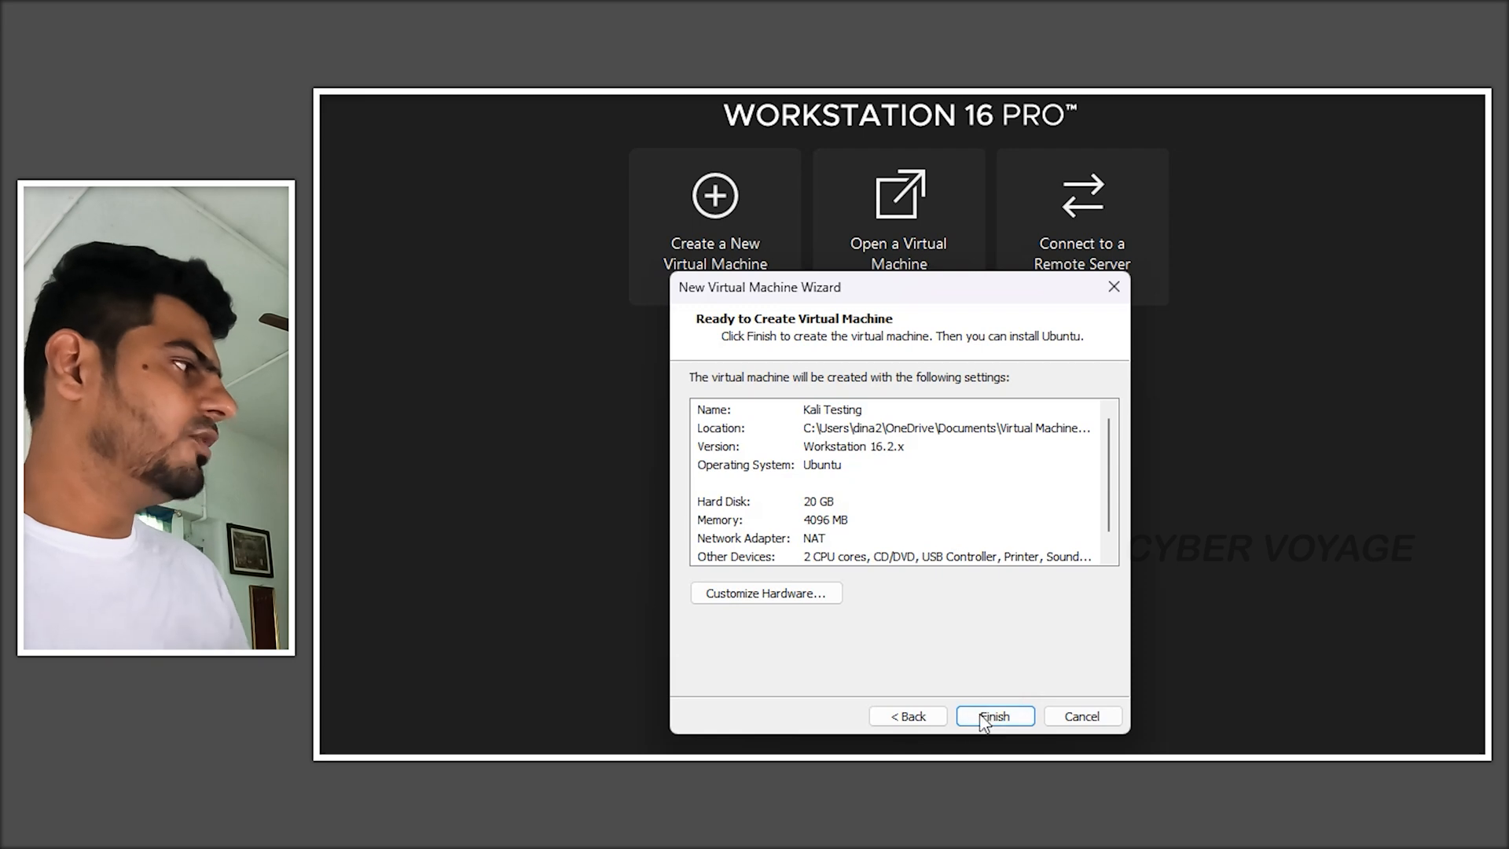
- Finish the wizard and power on the Kali Testing virtual machine
click(1017, 717)
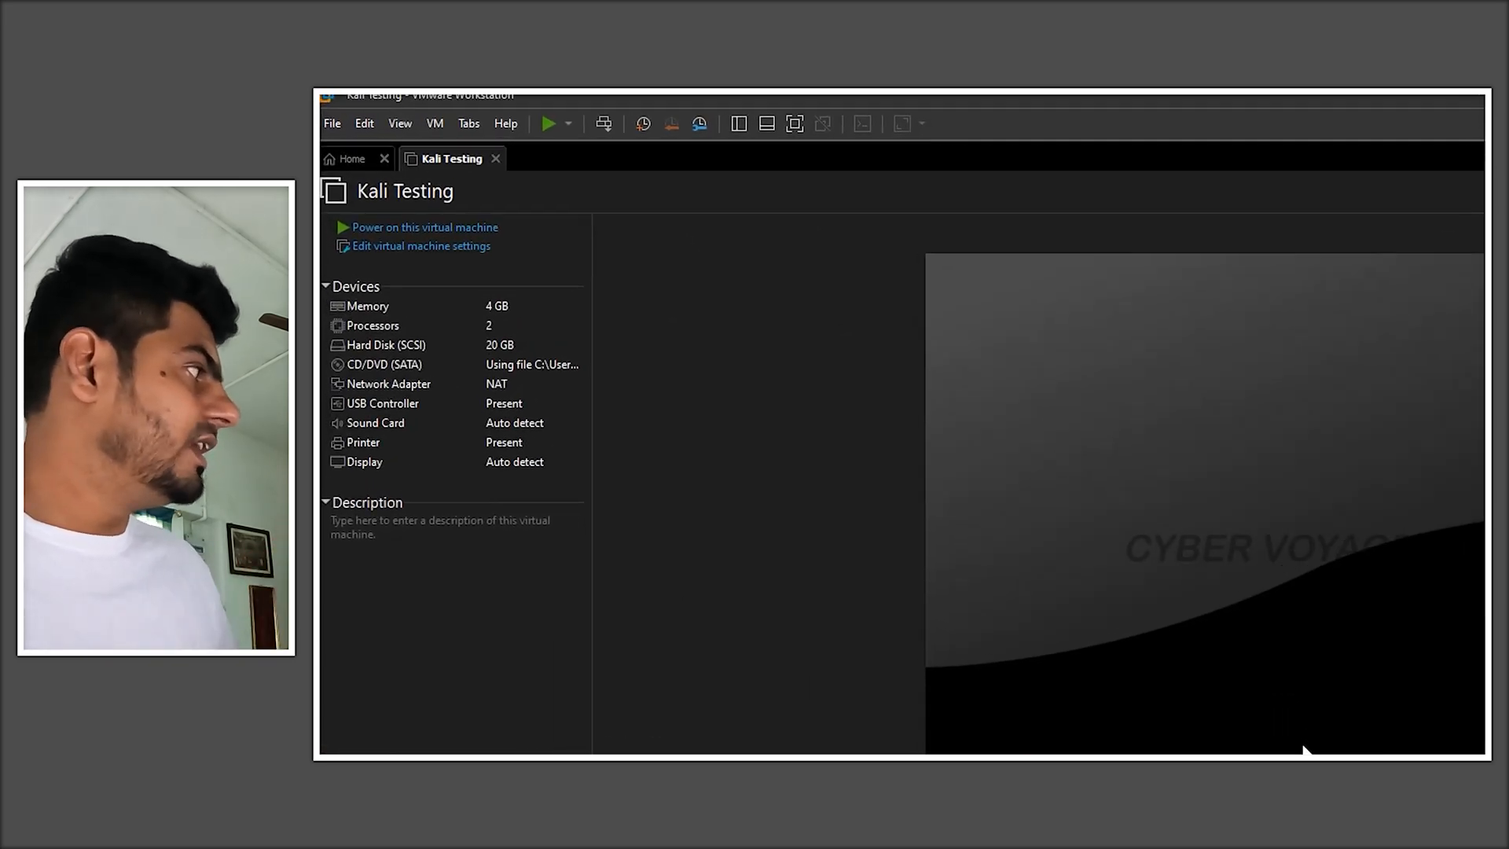
click(432, 239)
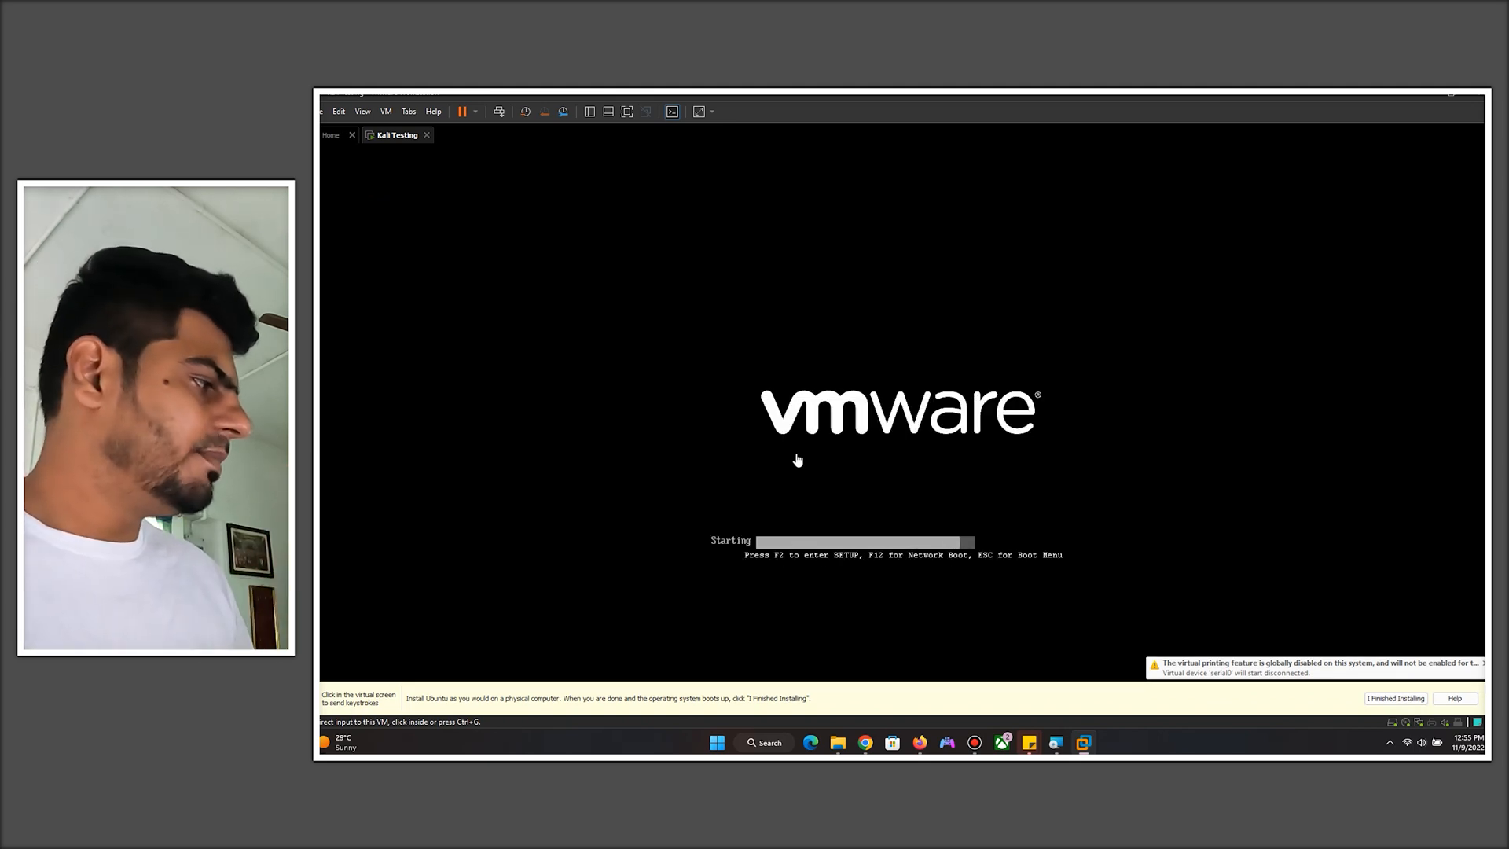
- Start the text-mode Install option from the Kali Linux installer boot menu
click(1382, 641)
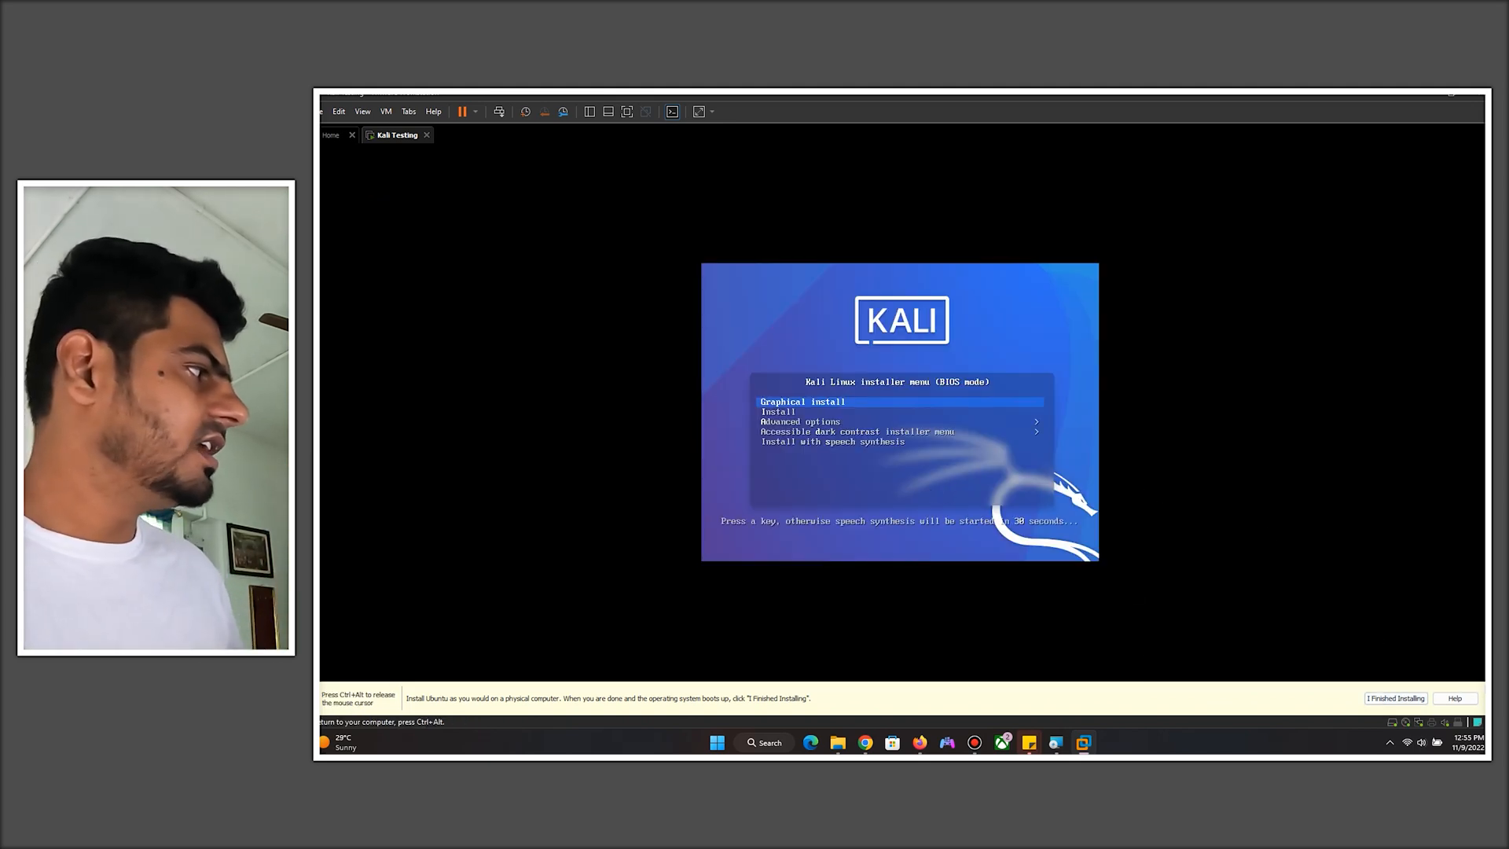
key(Down)
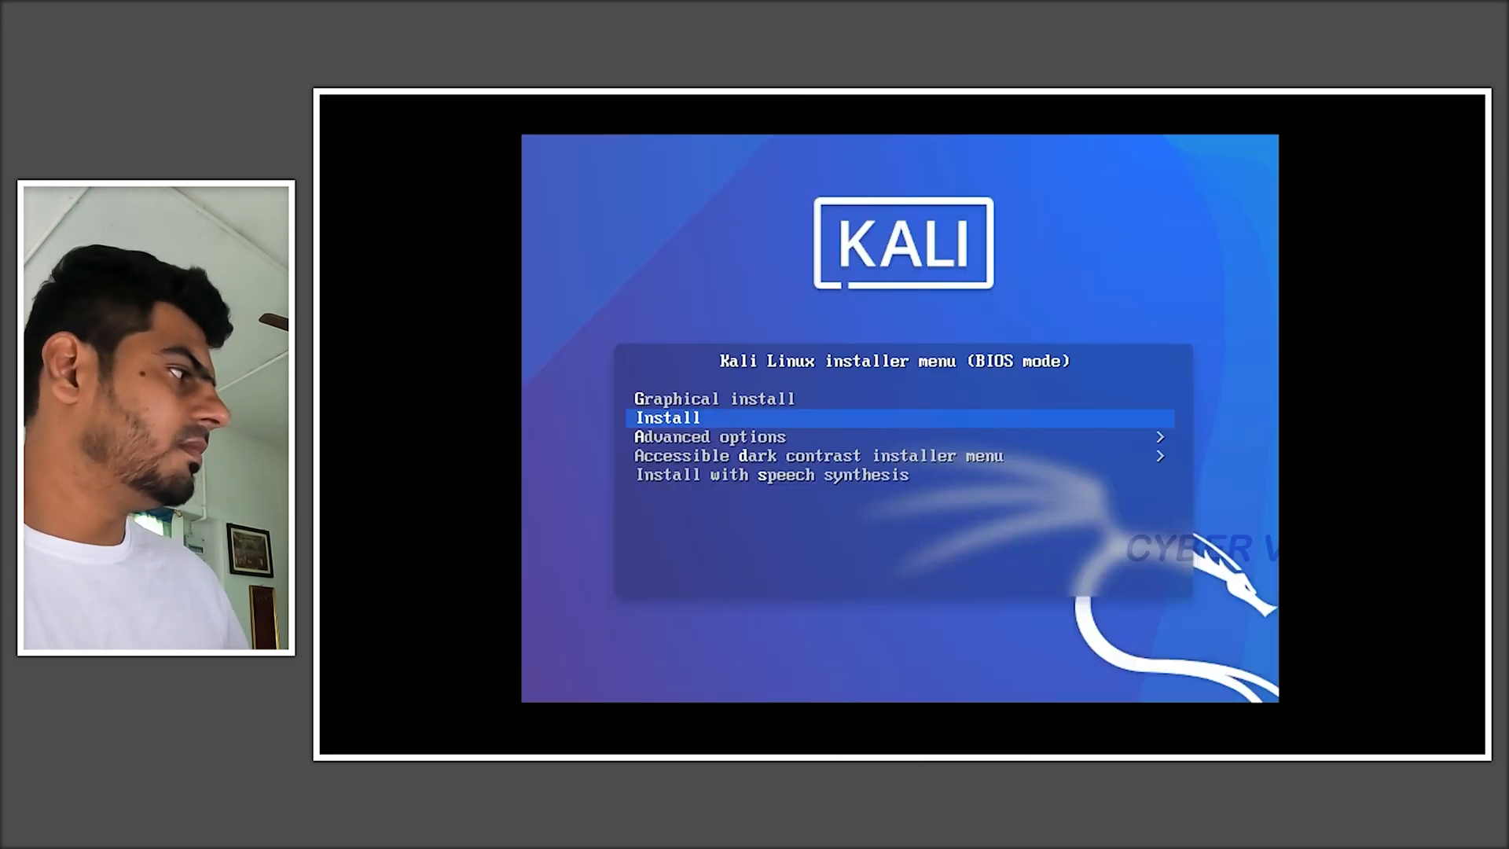
key(Down)
key(Down)
key(Down)
key(Up)
key(Up)
key(Up)
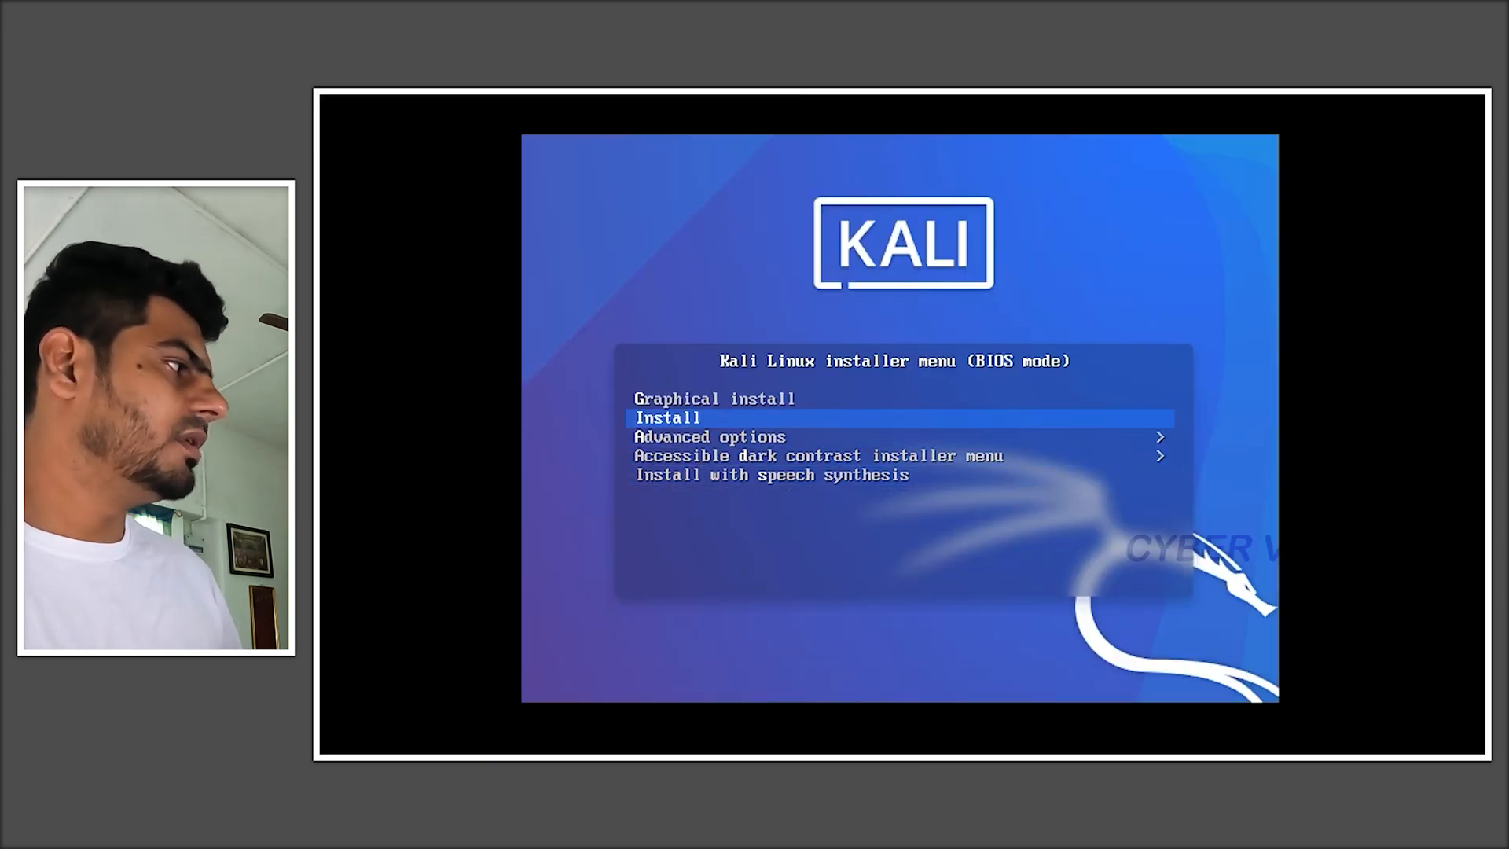
key(Up)
key(Down)
key(Return)
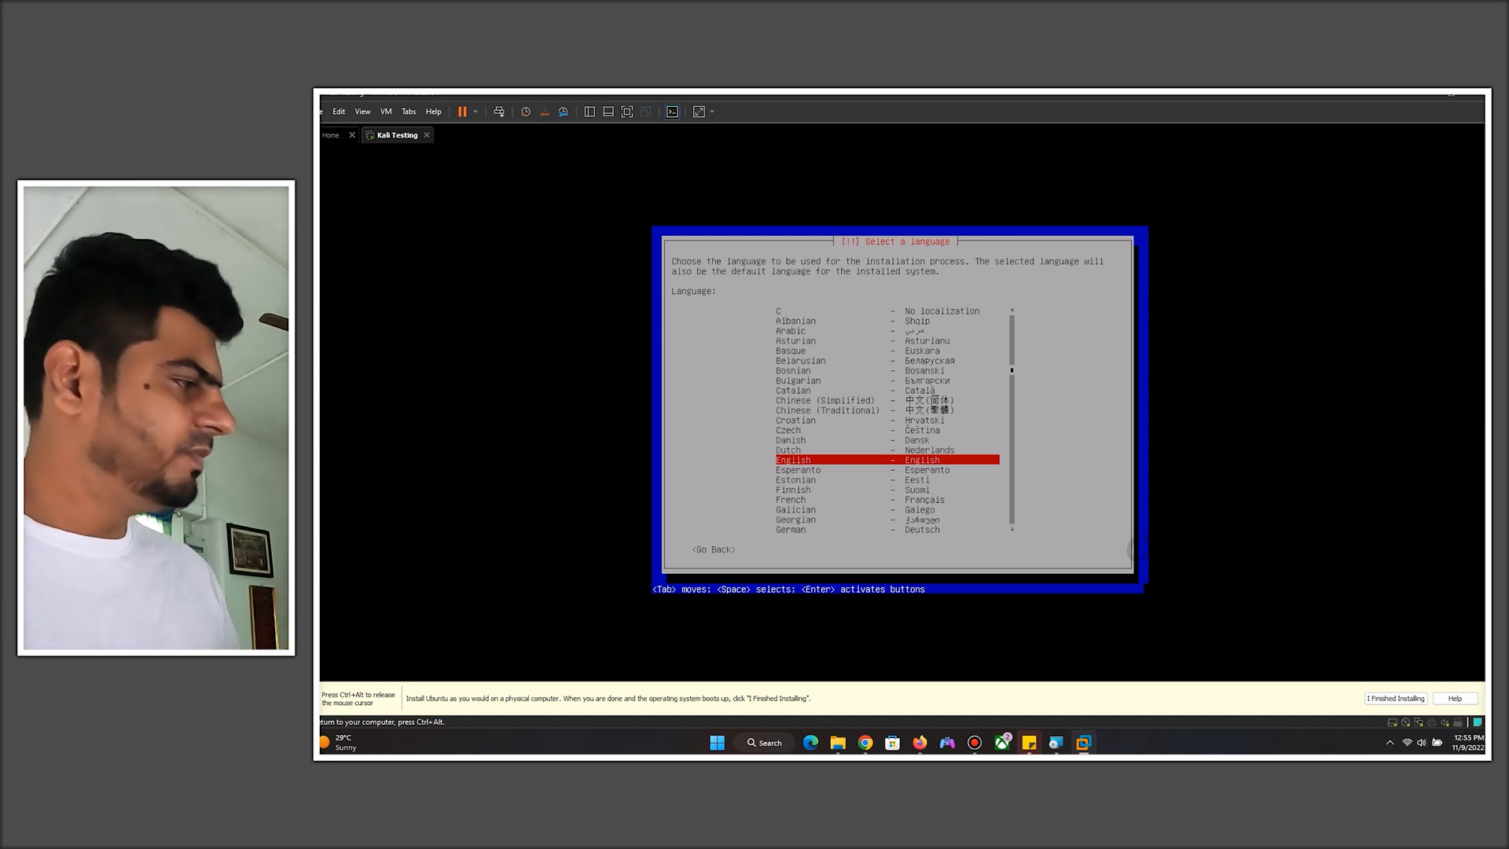
- Shut down the Kali Testing guest from the tab's Power menu
key(ctrl+alt)
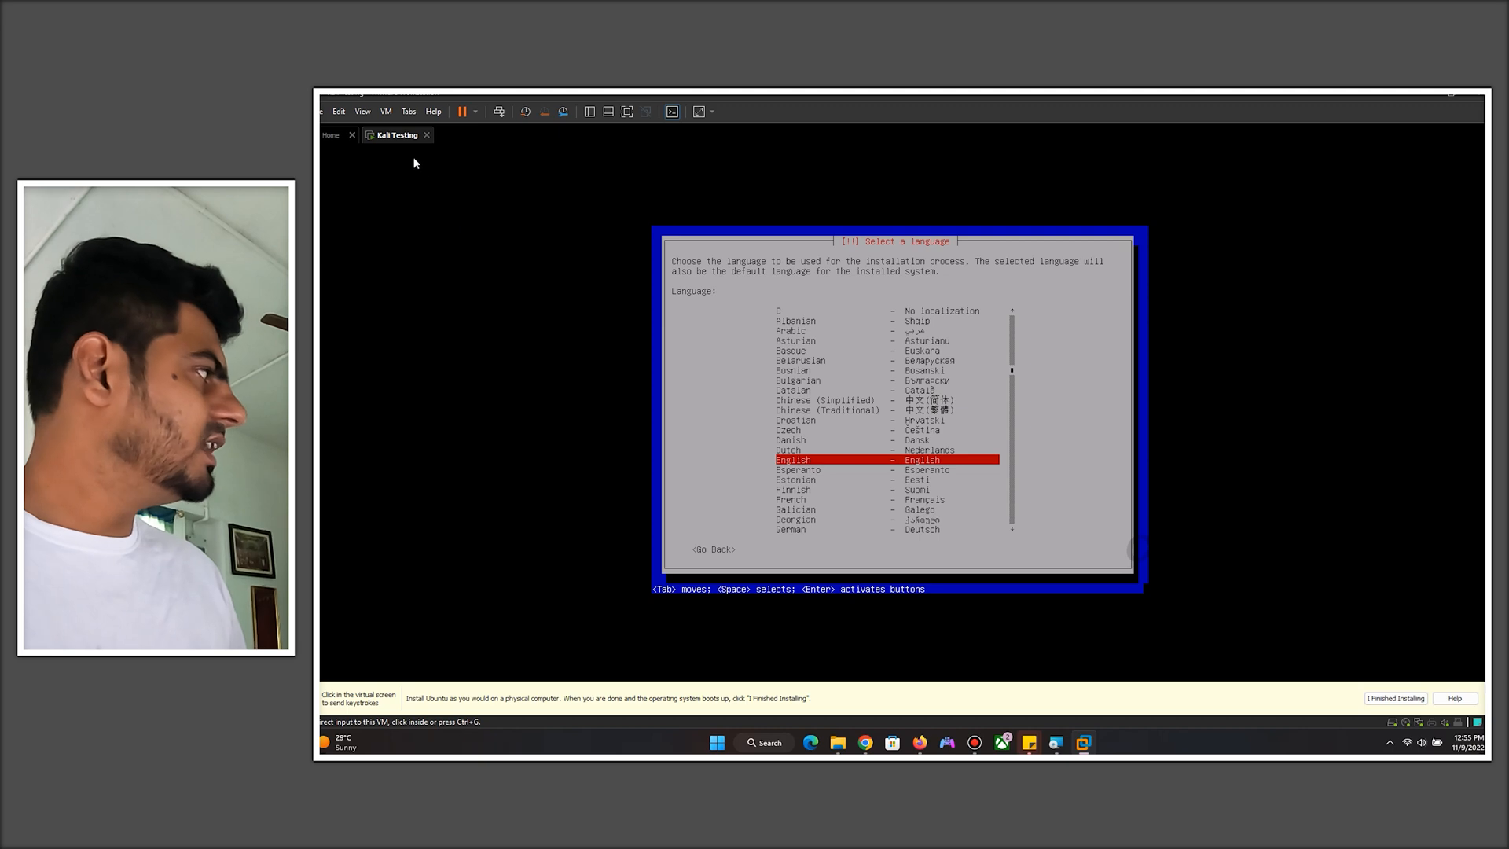
right_click(394, 141)
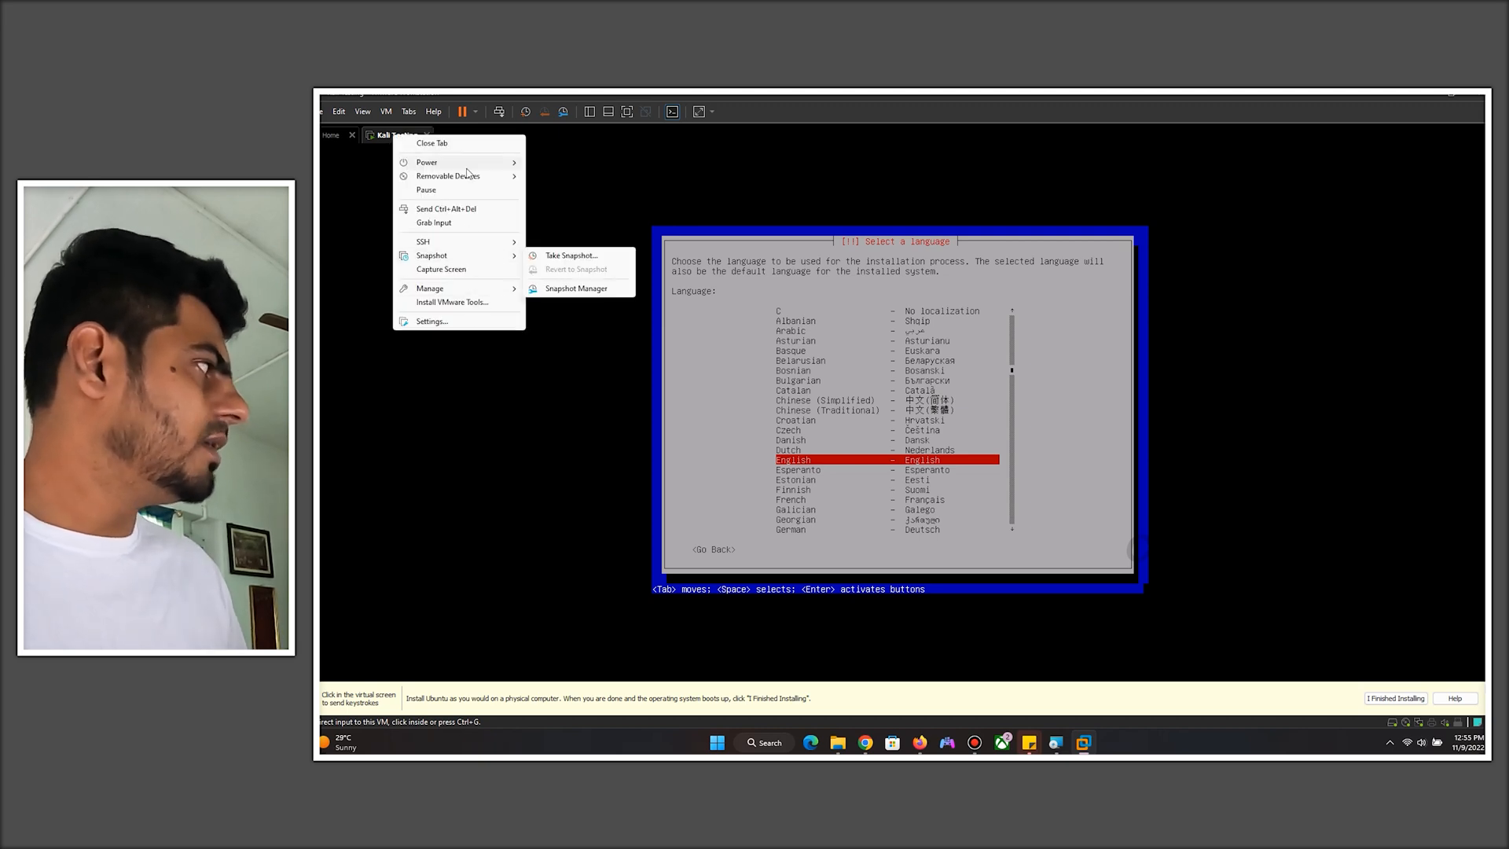
mouse_move(465, 167)
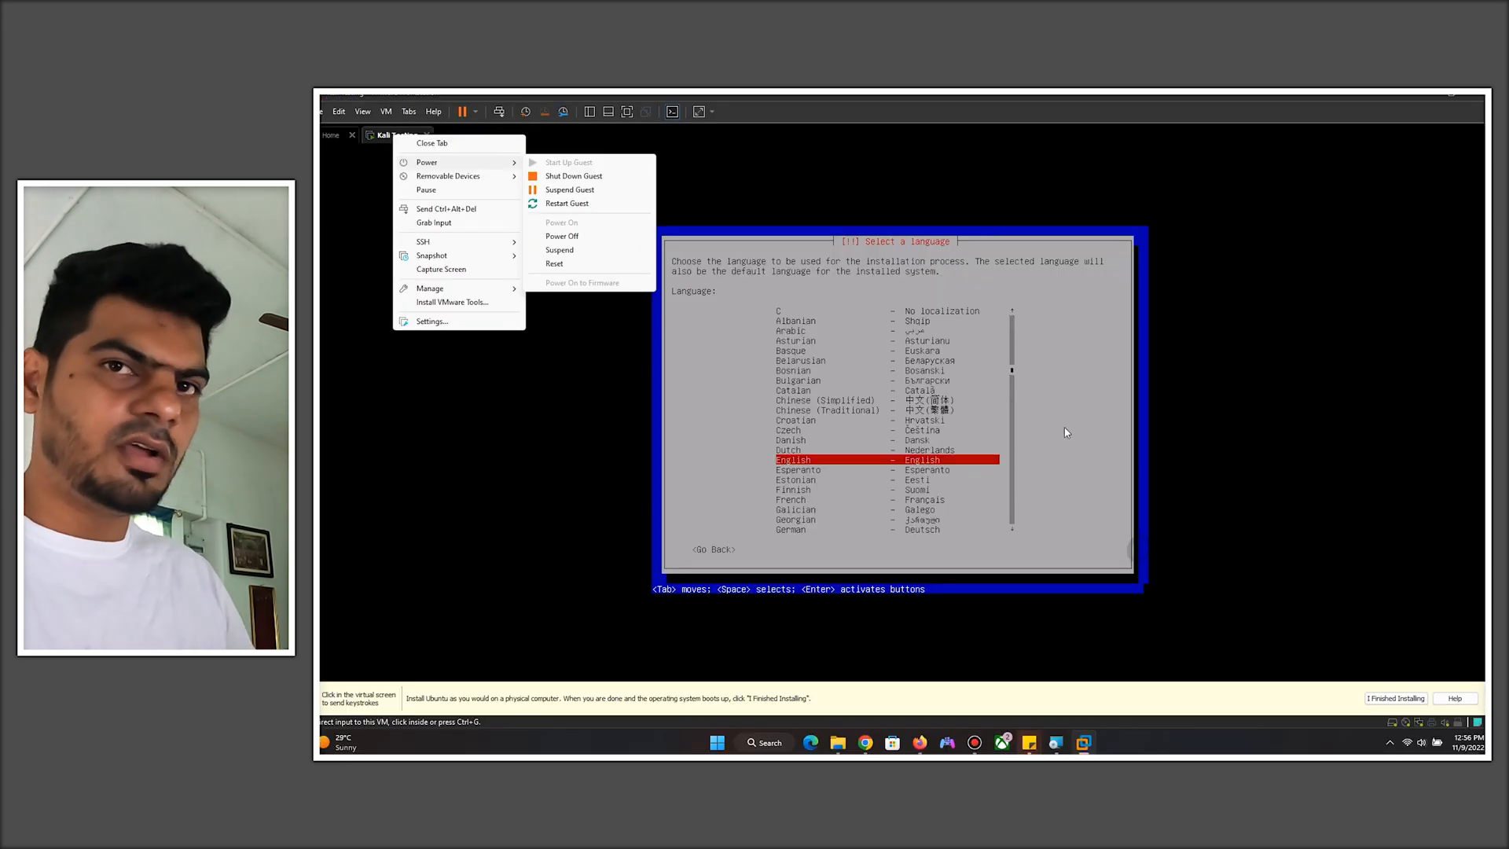
click(609, 177)
click(920, 436)
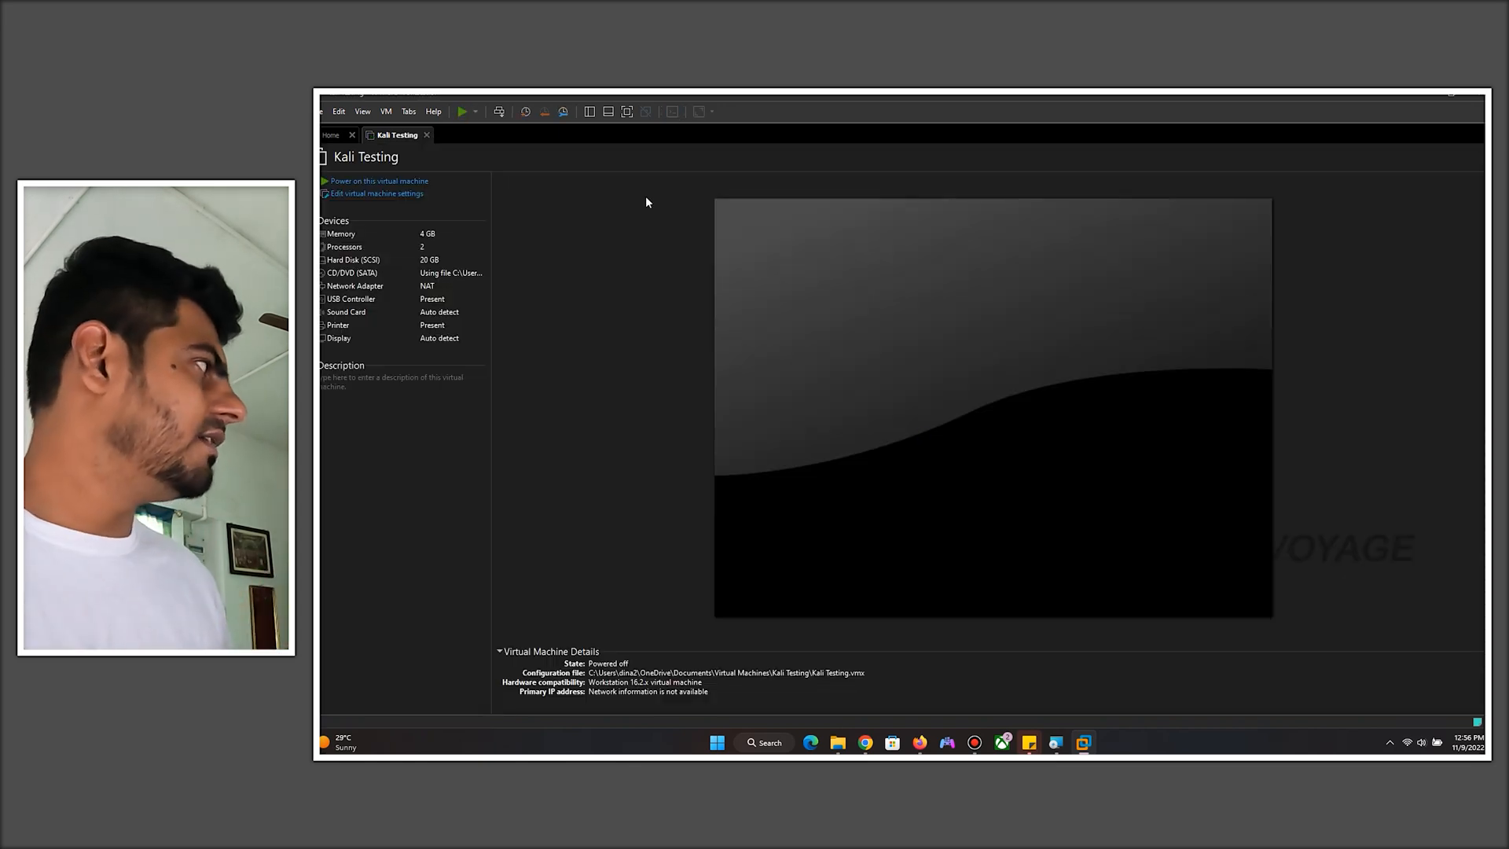
- Open File Explorer showing the Desktop kali folder
click(839, 744)
click(588, 479)
drag(540, 135, 876, 175)
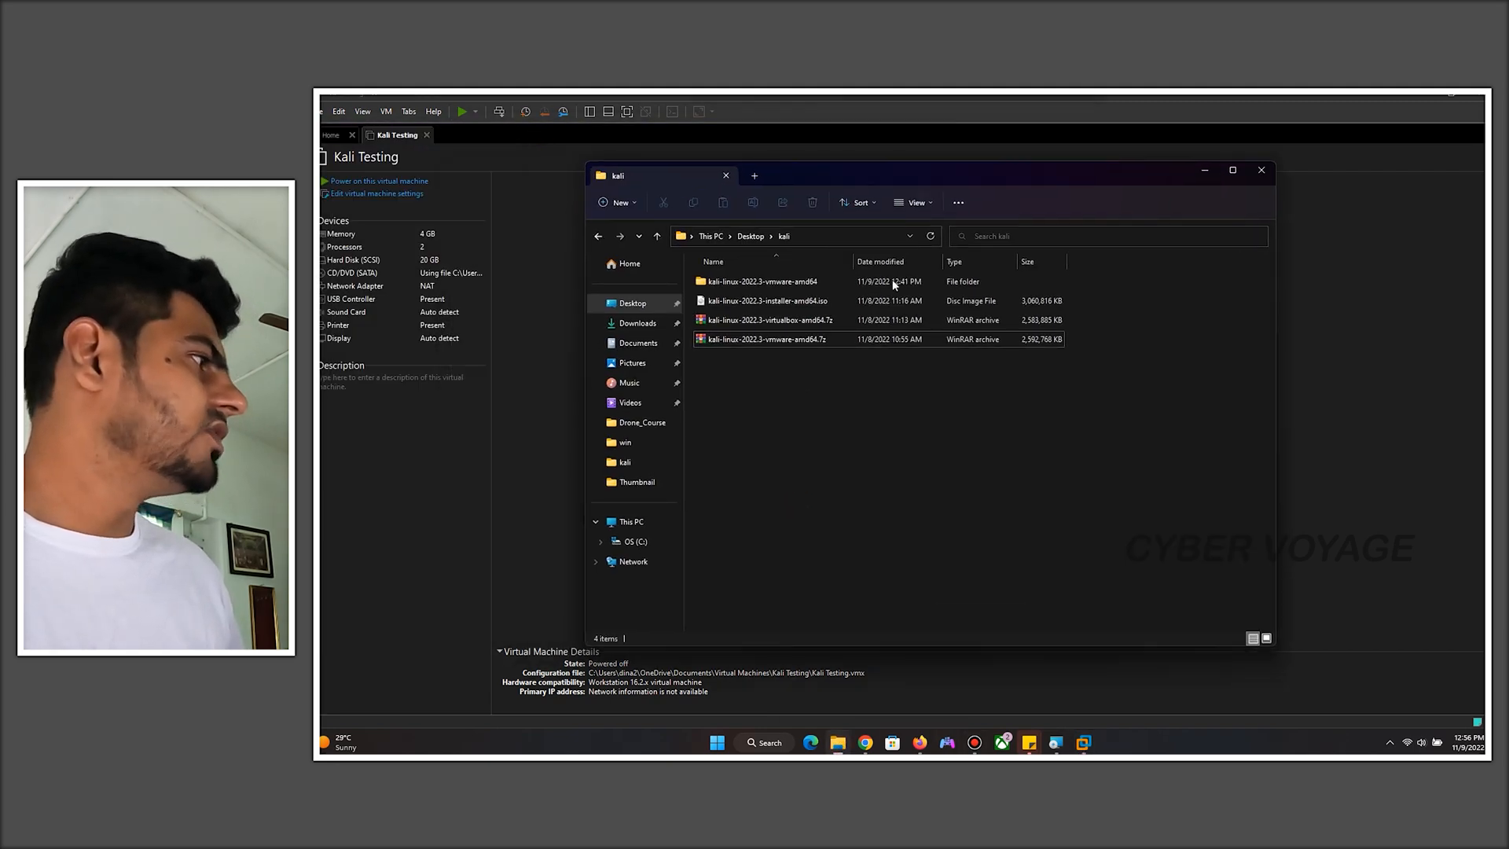
- Check the Prebuilt Virtual Machines VMware download on the Kali website against the downloaded archive
click(774, 340)
mouse_move(919, 743)
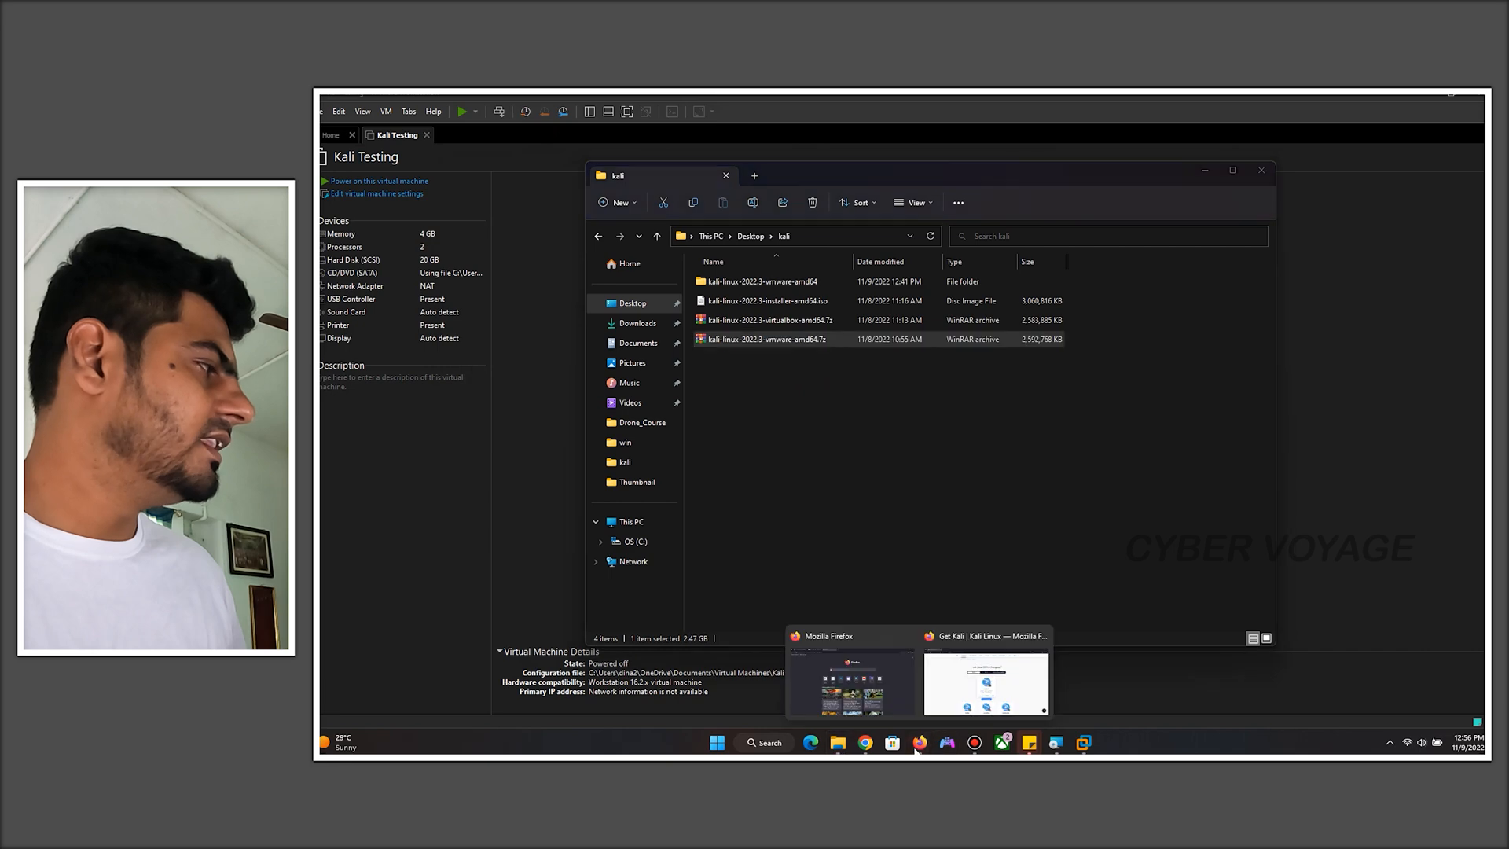
click(935, 699)
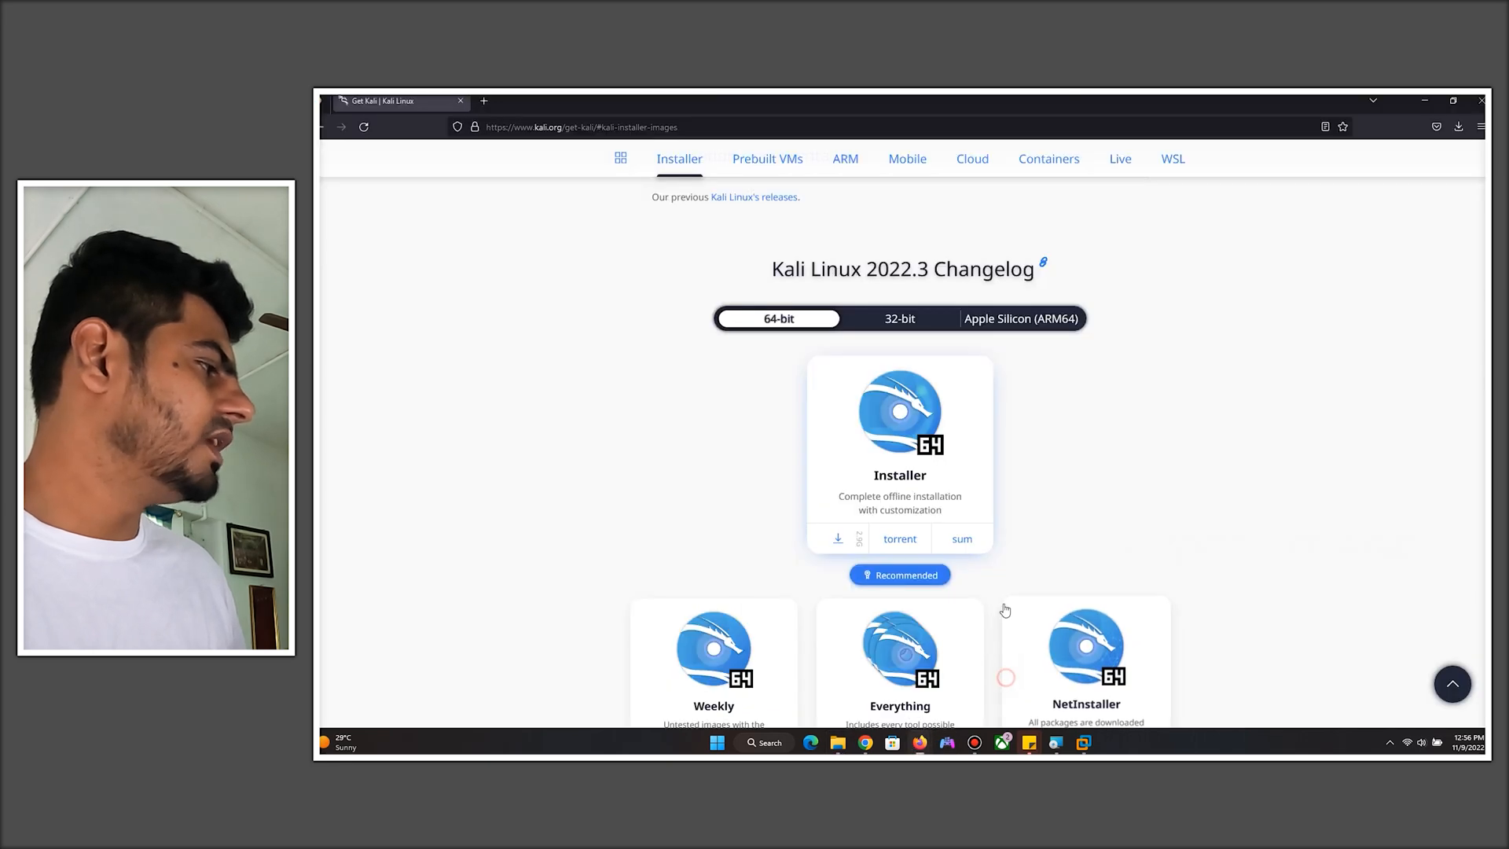
click(970, 393)
scroll(972, 387, up, 7)
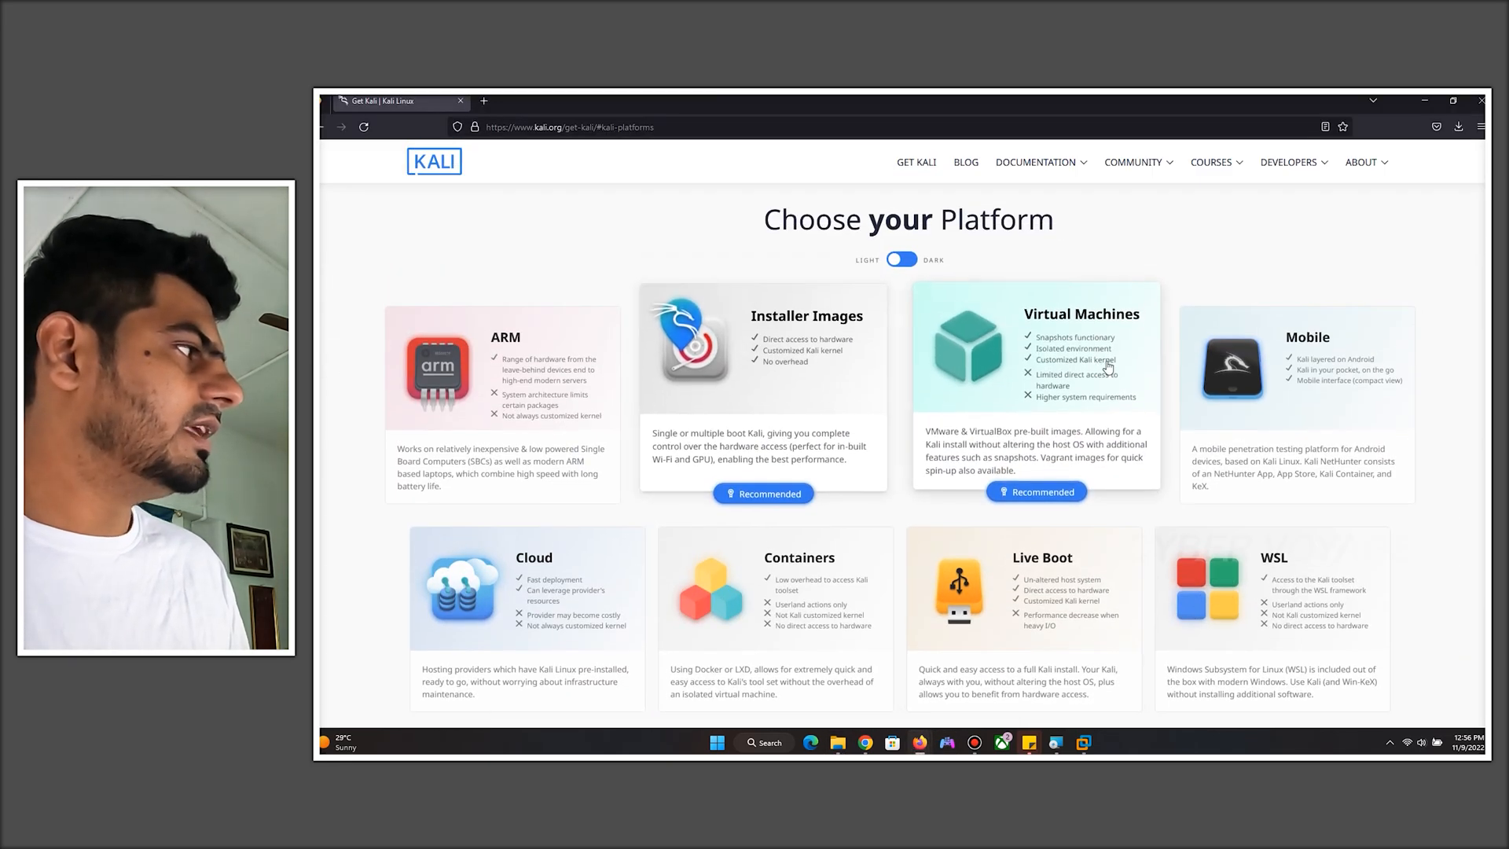
click(1084, 352)
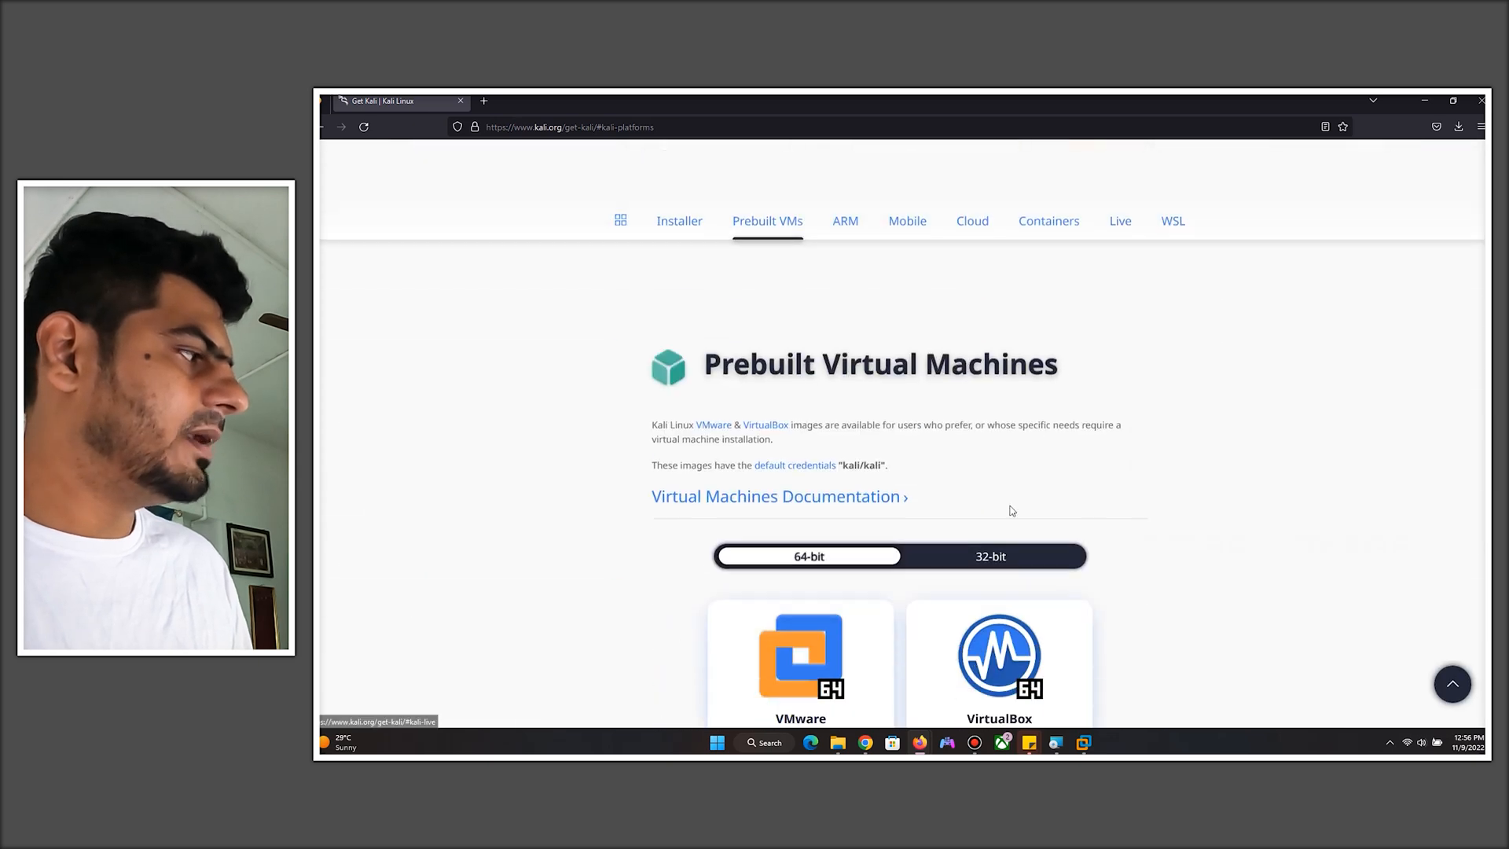
mouse_move(837, 742)
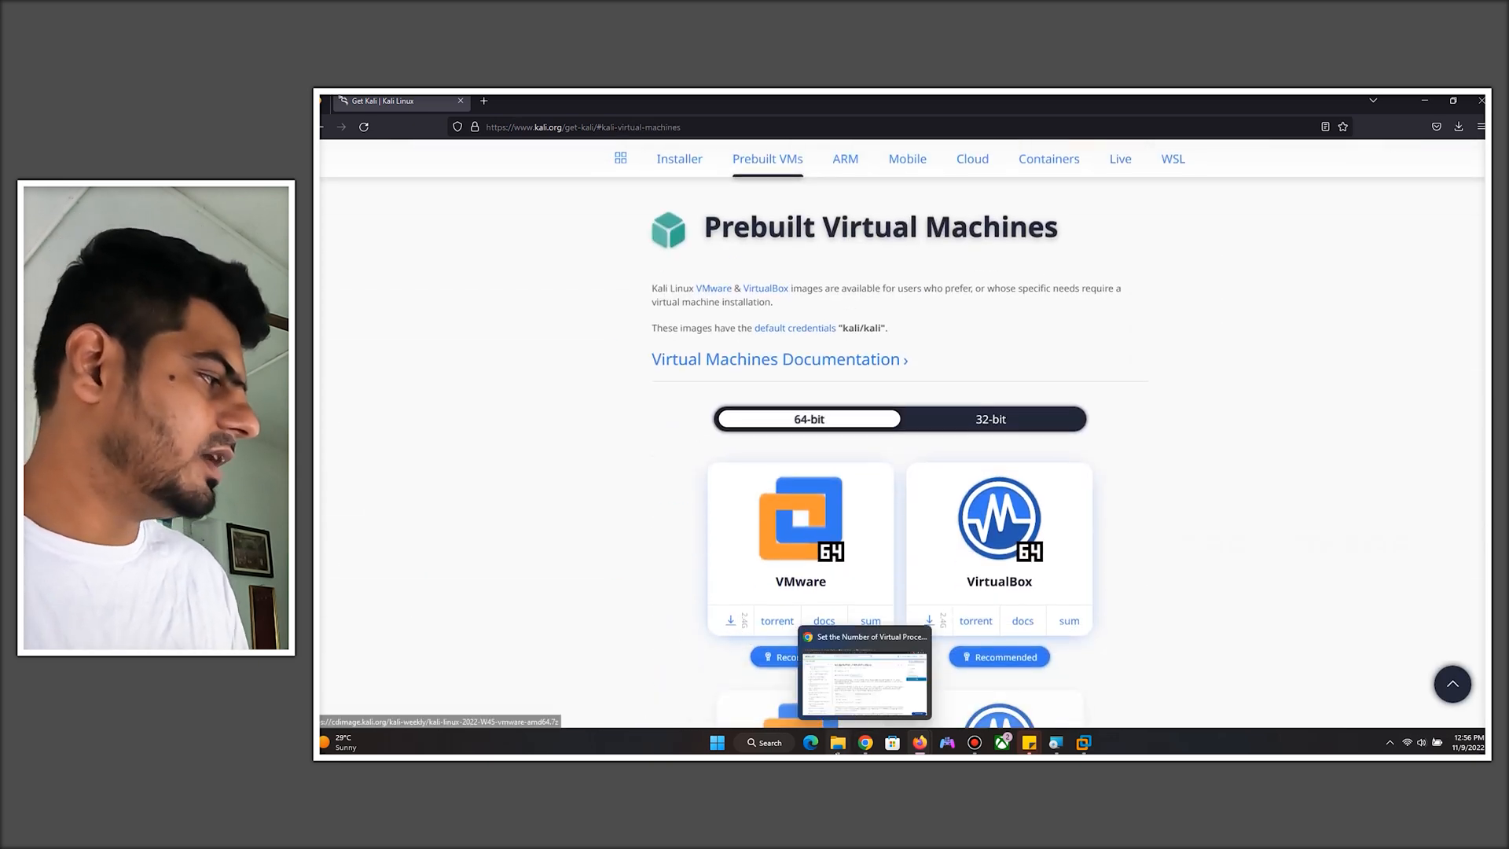
click(873, 663)
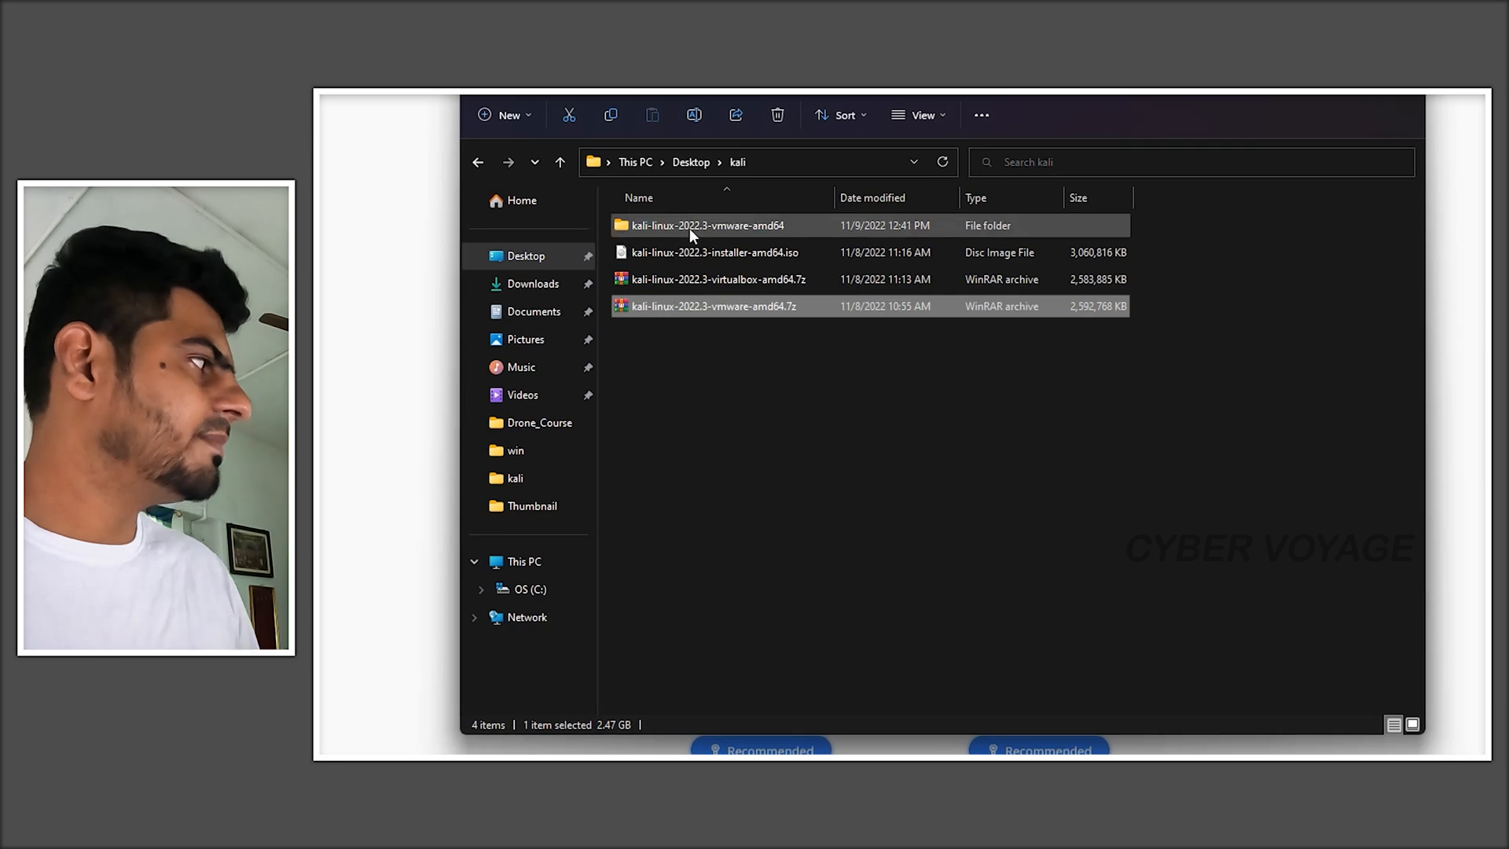
- Open the extracted kali-linux-2022.3-vmware-amd64 folder and browse its virtual machine files
double_click(720, 255)
click(720, 255)
double_click(690, 228)
scroll(1072, 526, down, 10)
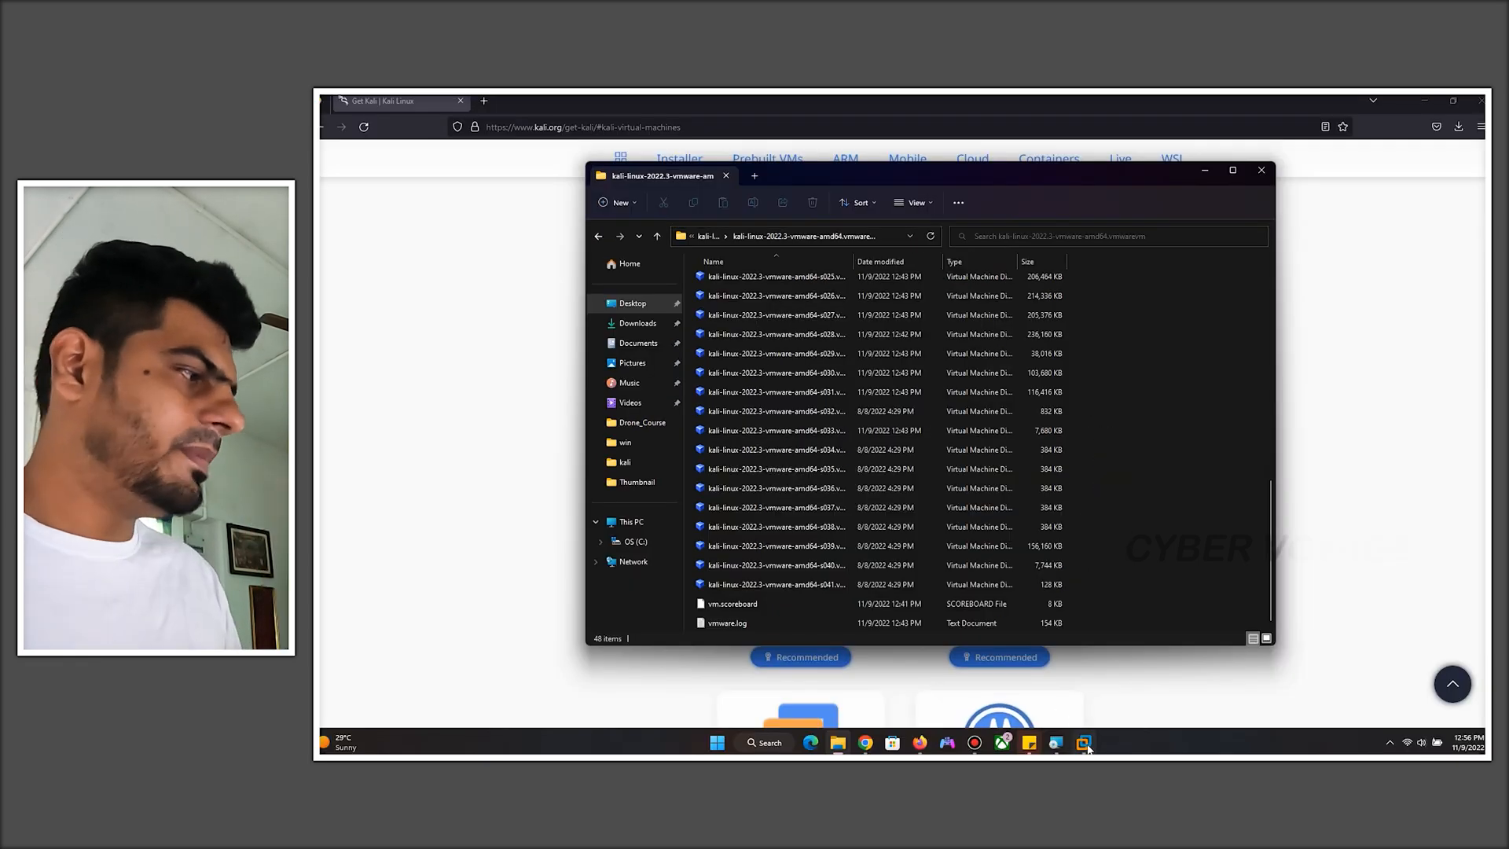
- Open the kali-linux-2022.3-vmware-amd64.vmx virtual machine from the extracted folder in VMware Workstation
mouse_move(1083, 742)
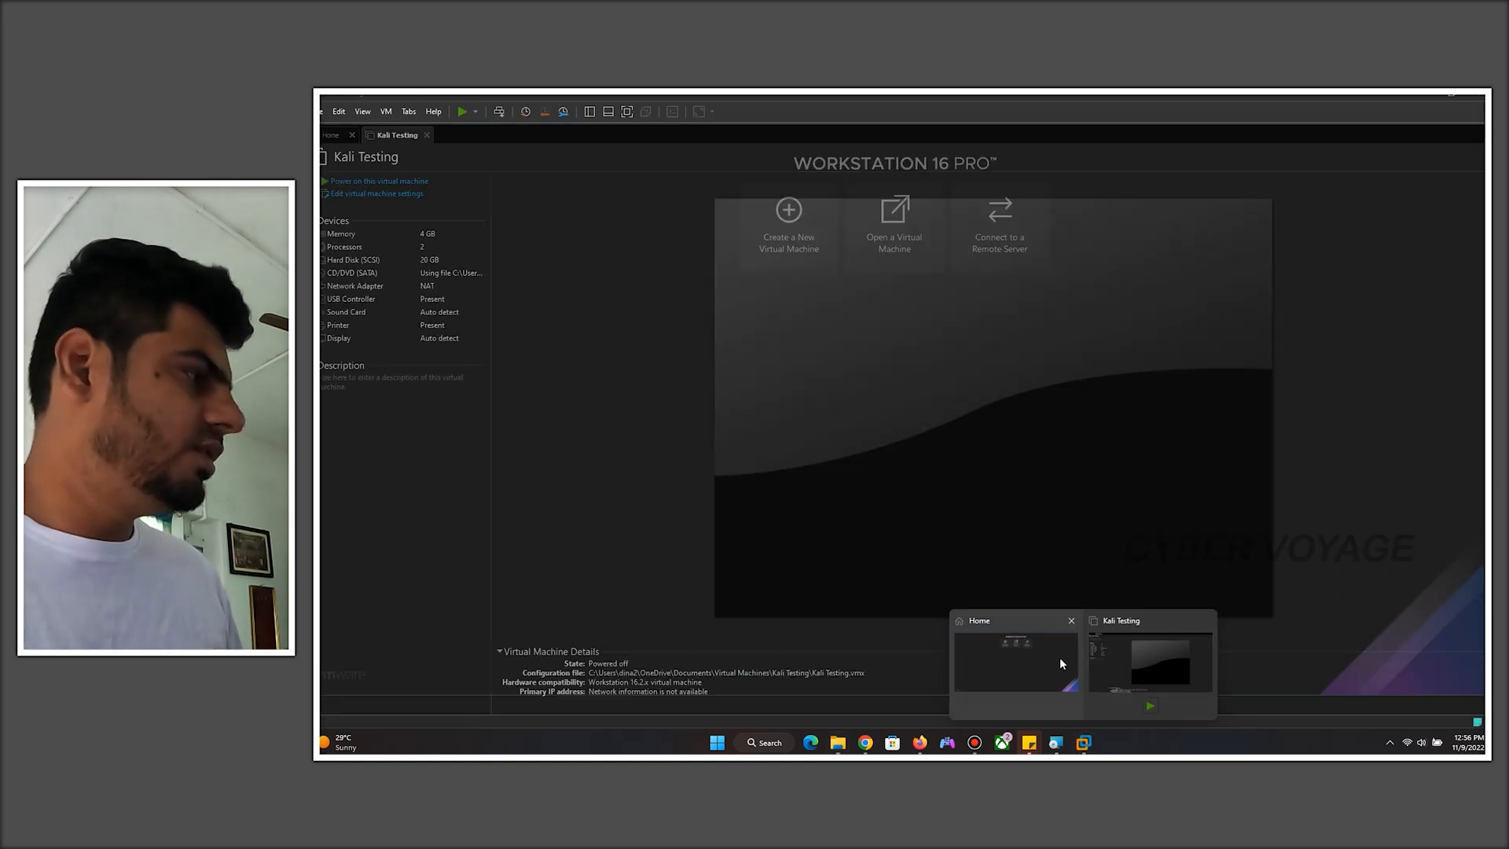
click(1060, 657)
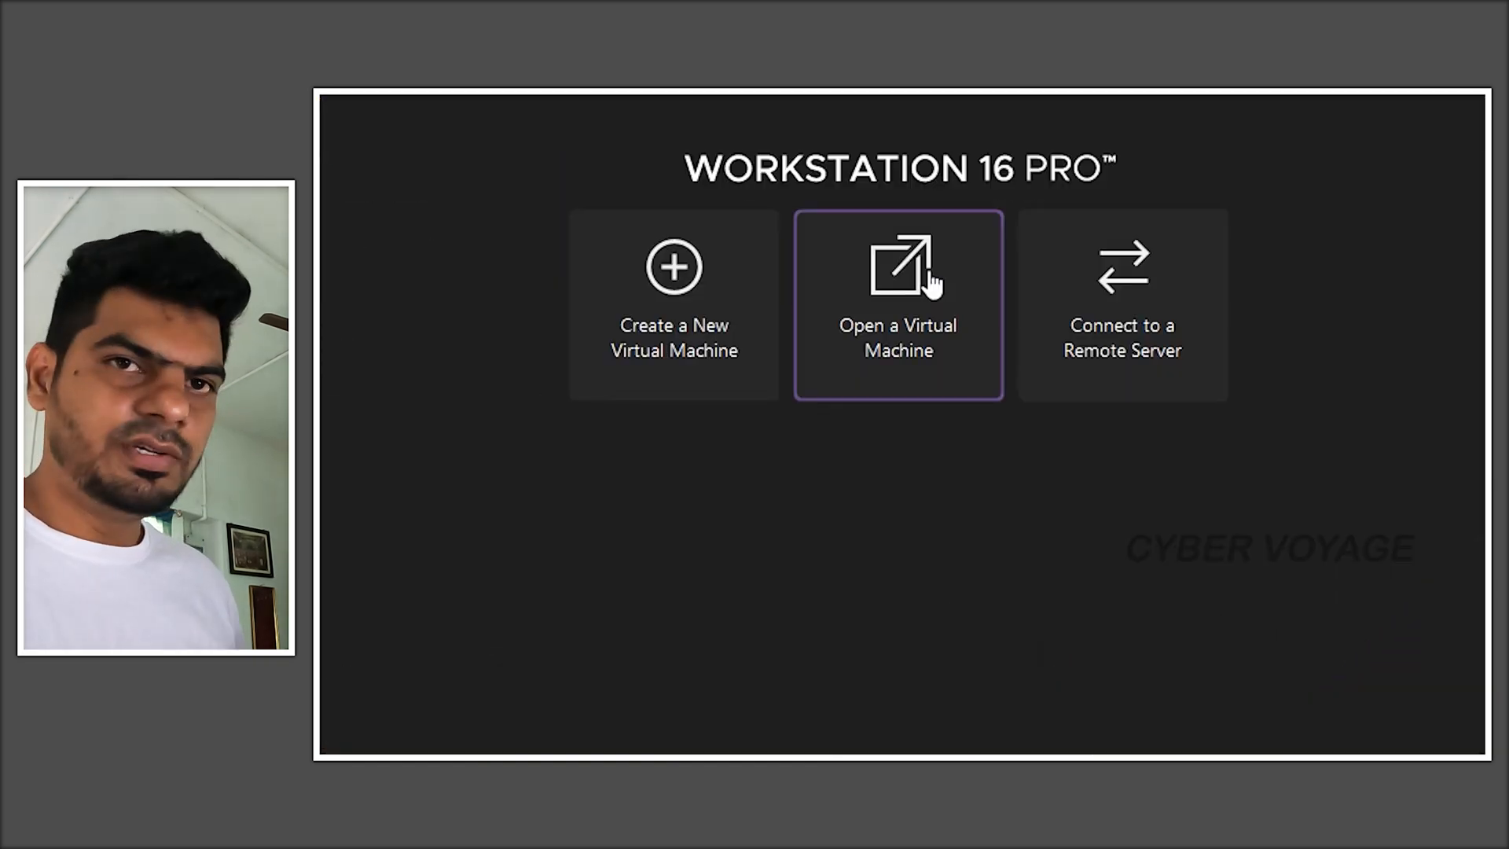
click(927, 283)
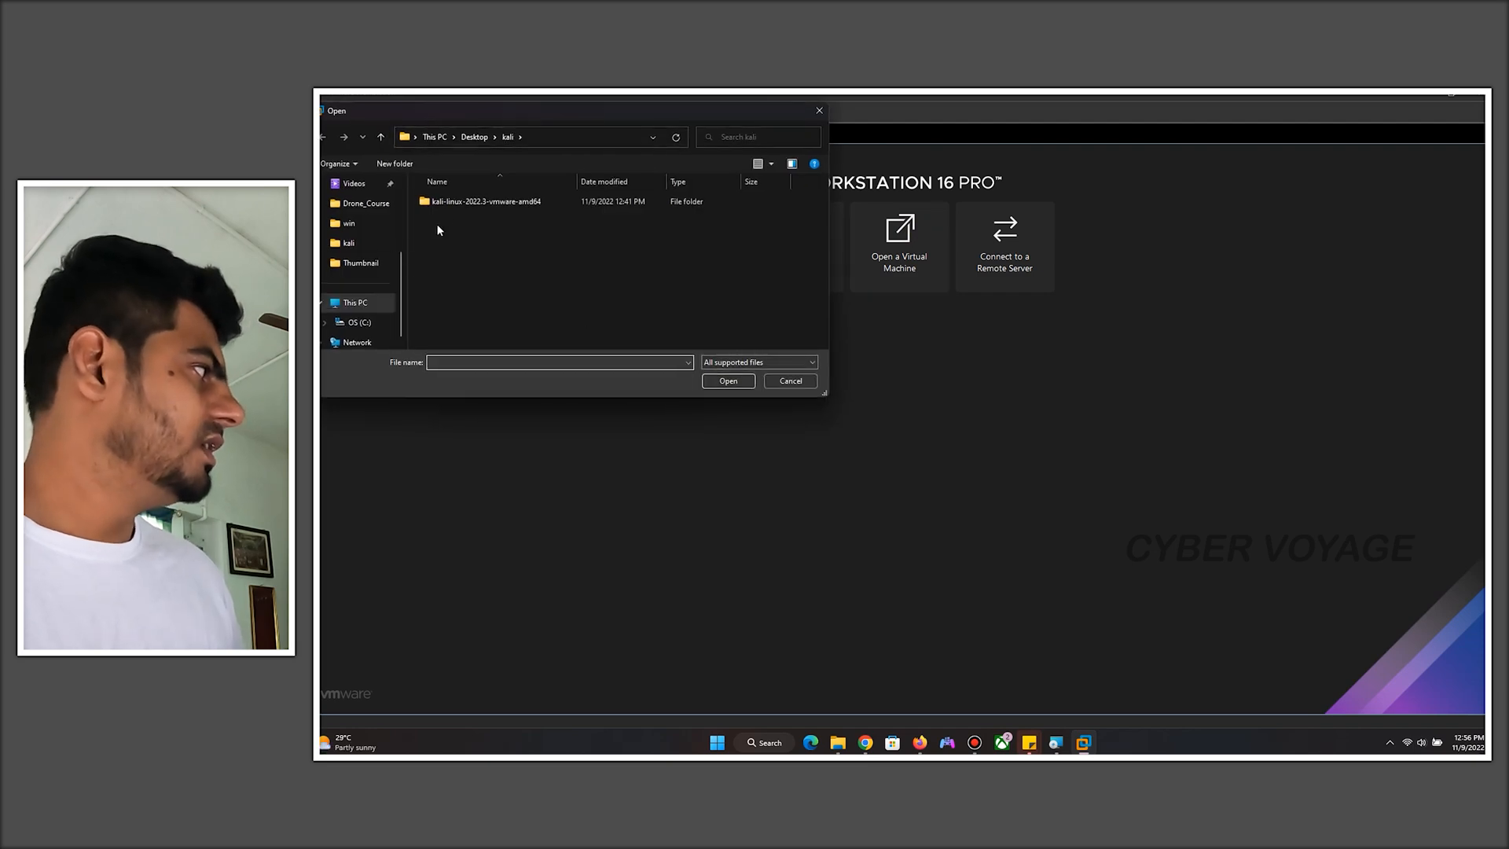
double_click(533, 226)
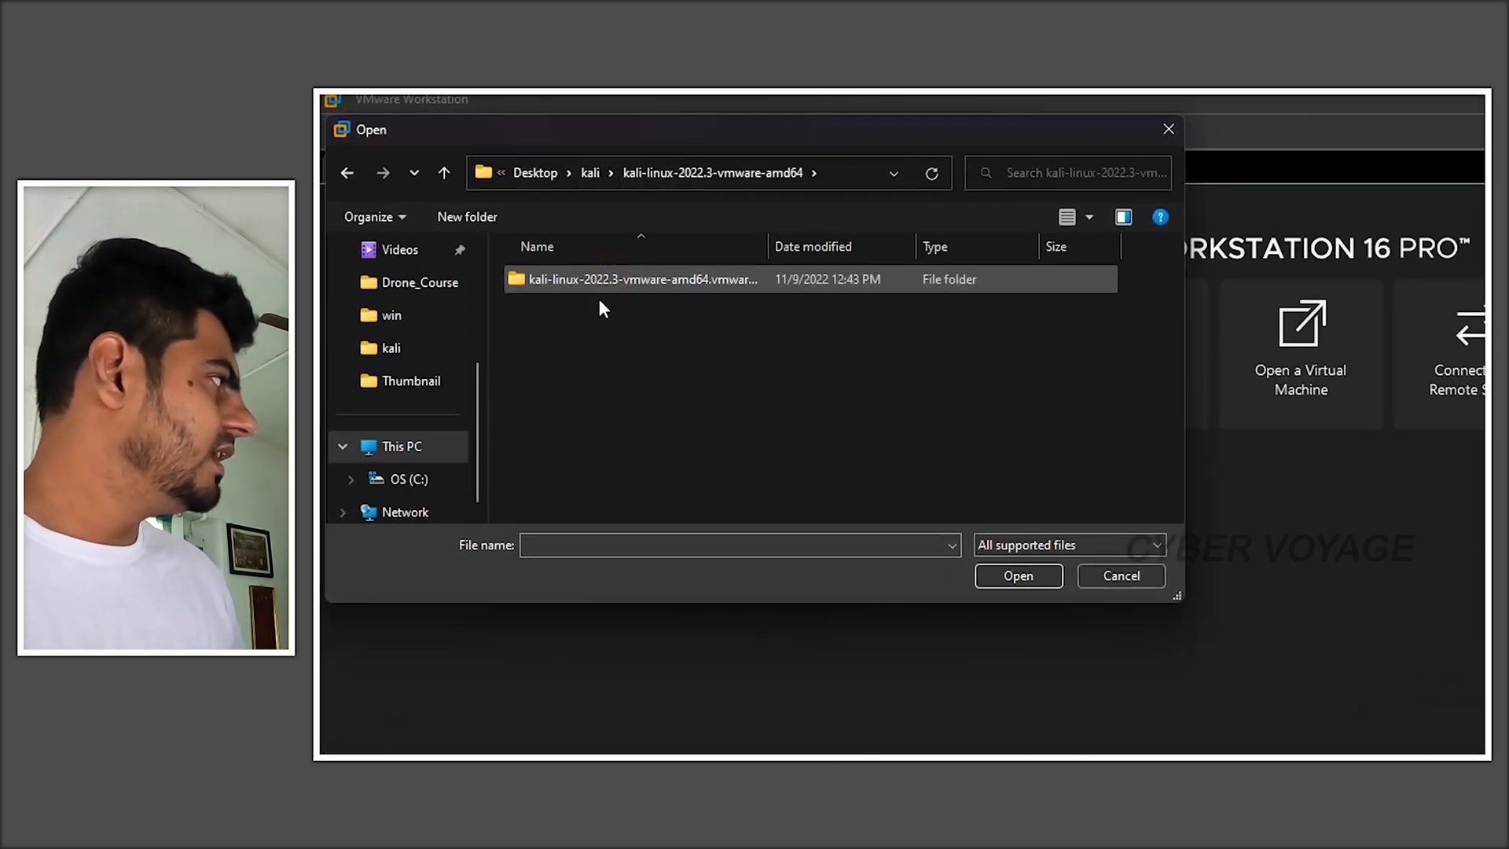
double_click(569, 285)
click(577, 280)
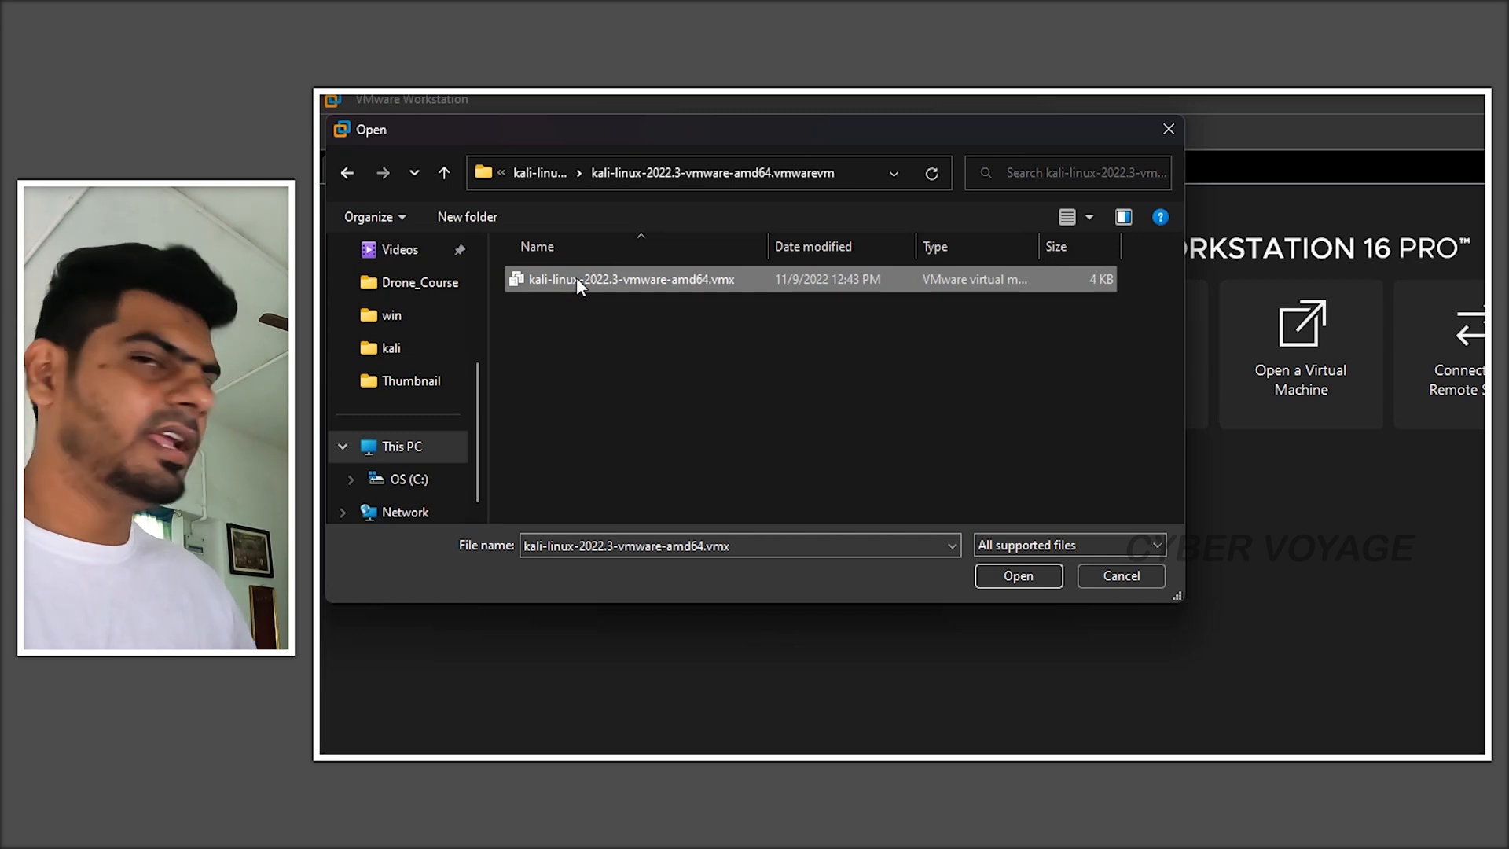
click(1018, 575)
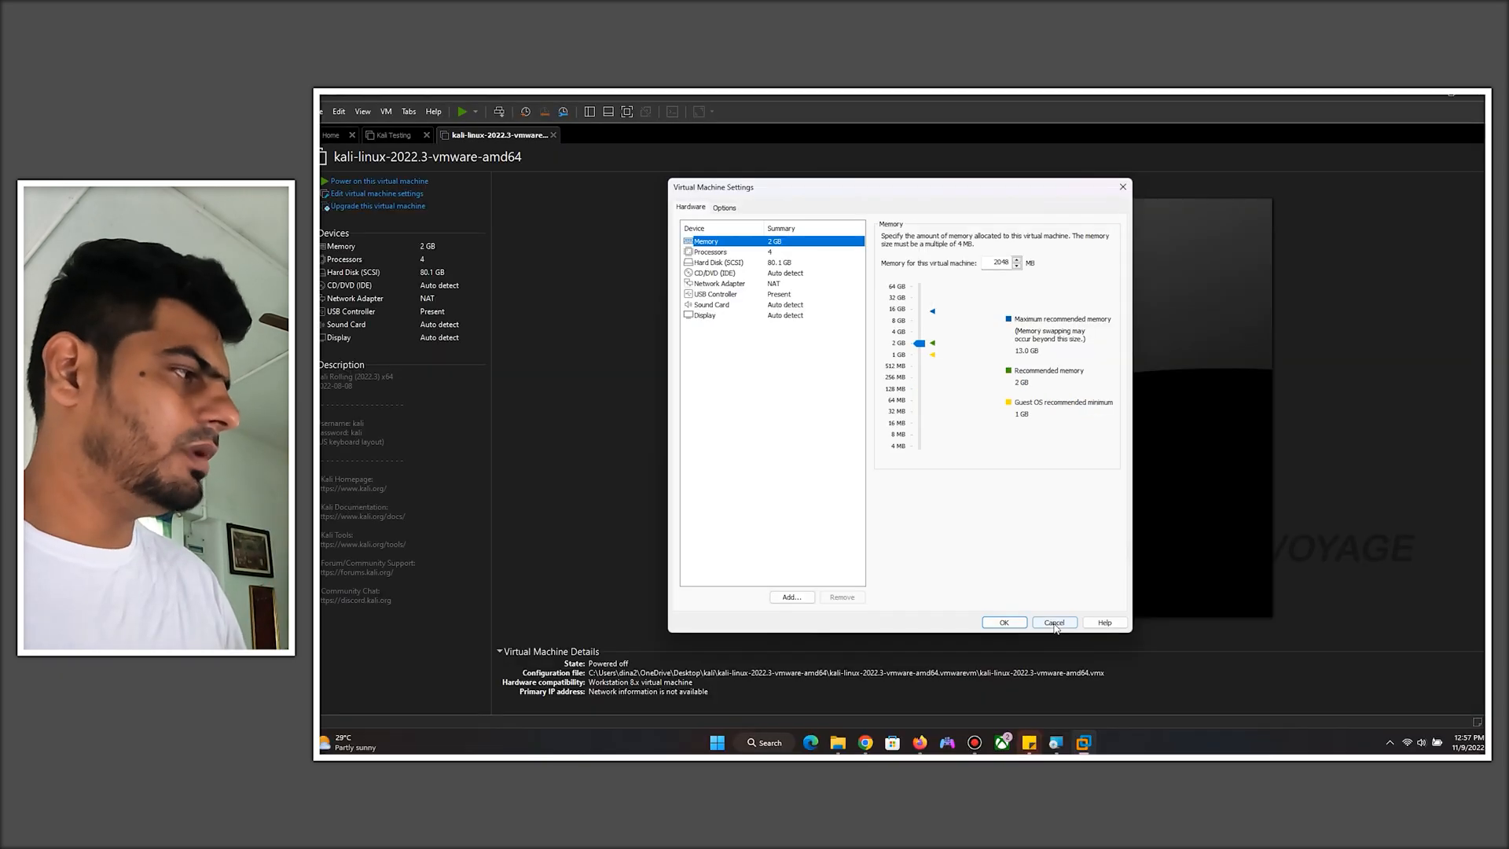
- Close the virtual machine settings and power on the kali-linux-2022.3-vmware-amd64 machine, booting its default entry
click(1055, 623)
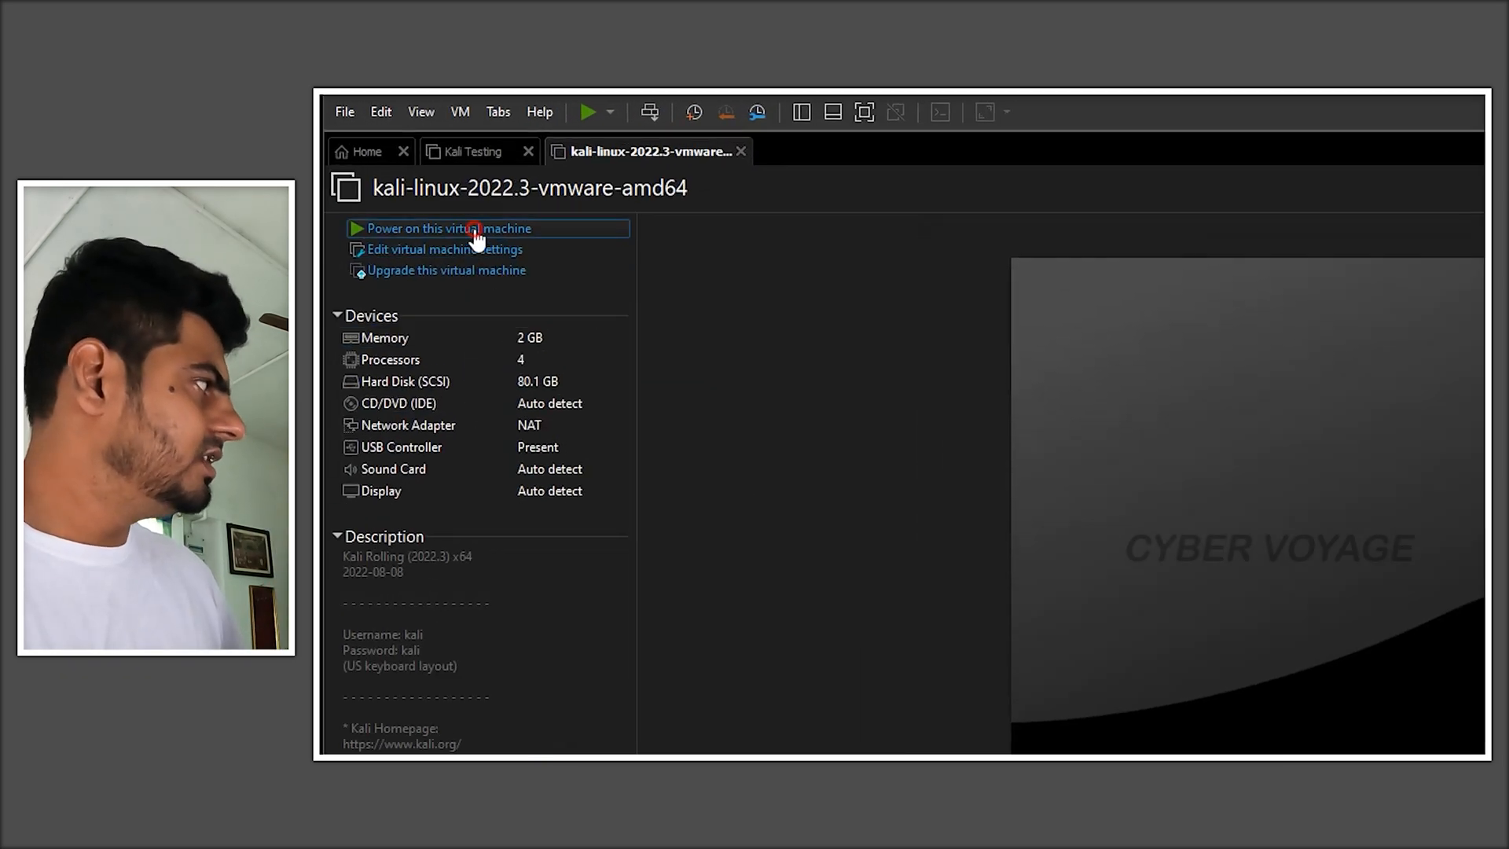
click(392, 182)
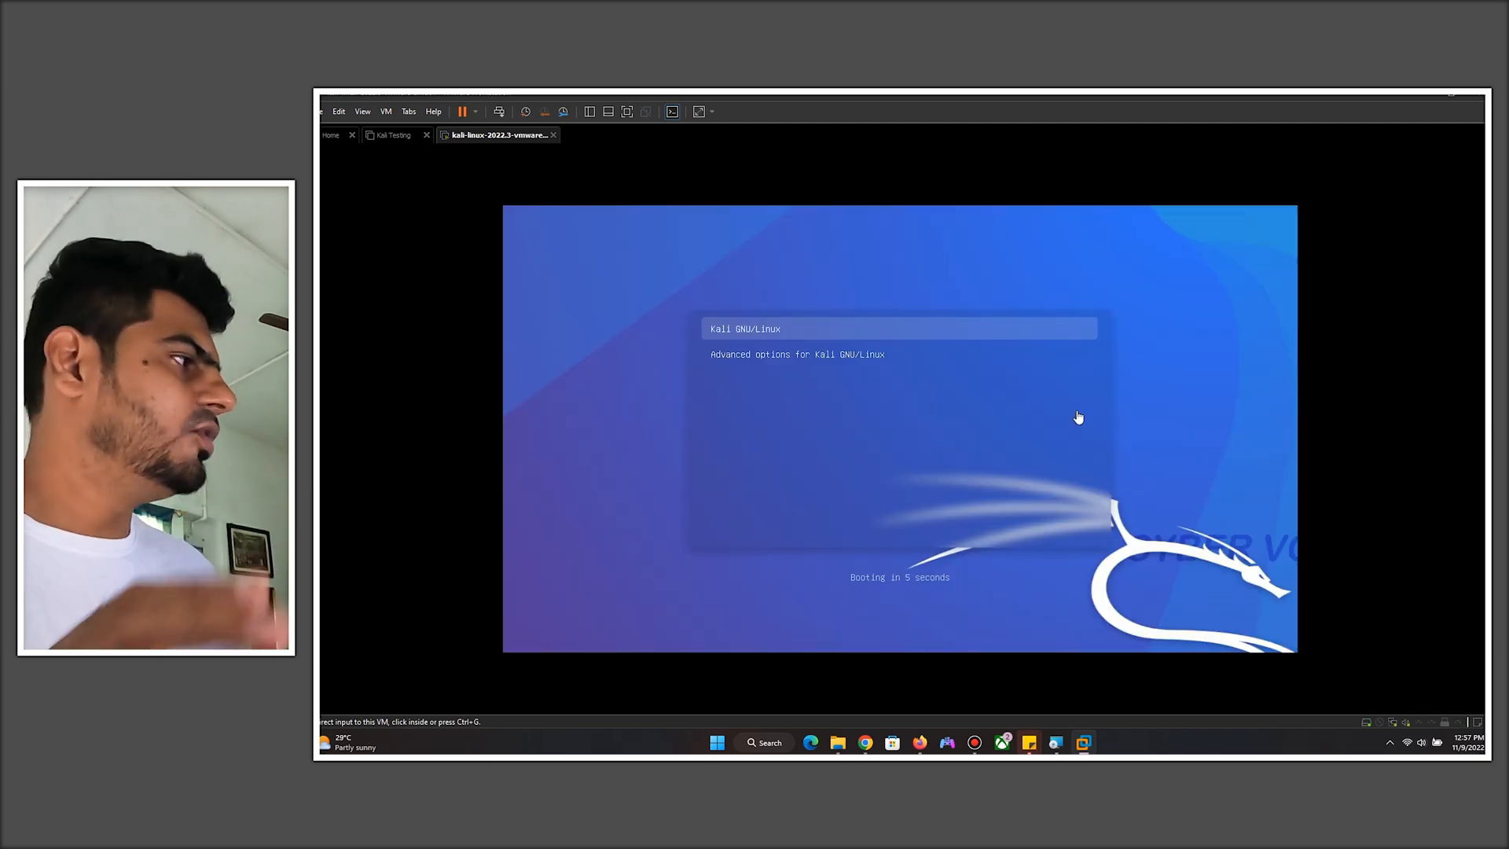
click(1078, 418)
key(Return)
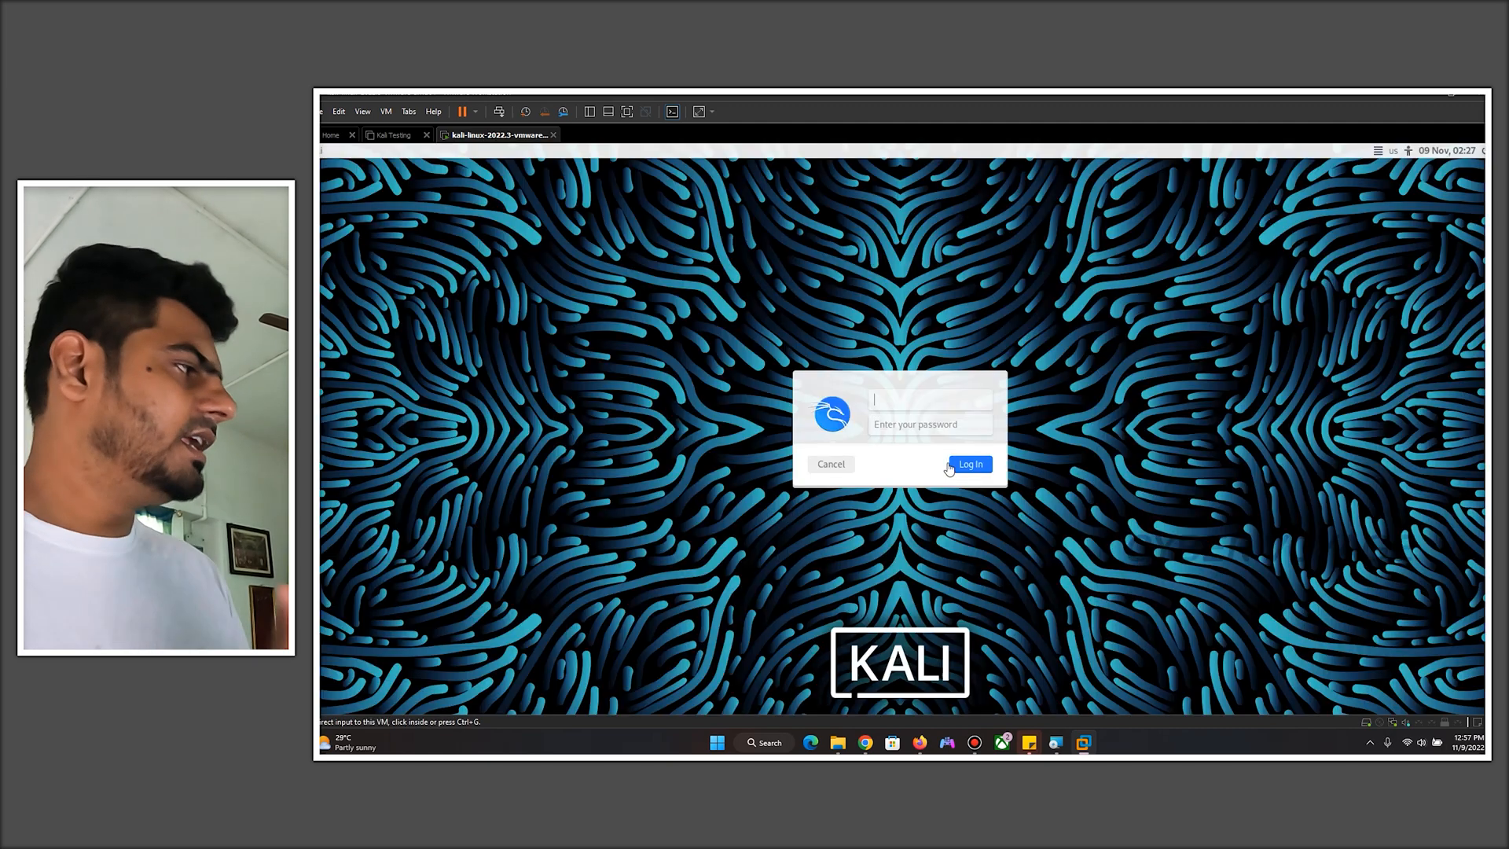
- Log in to the Kali desktop as user kali, entering the account password
click(929, 401)
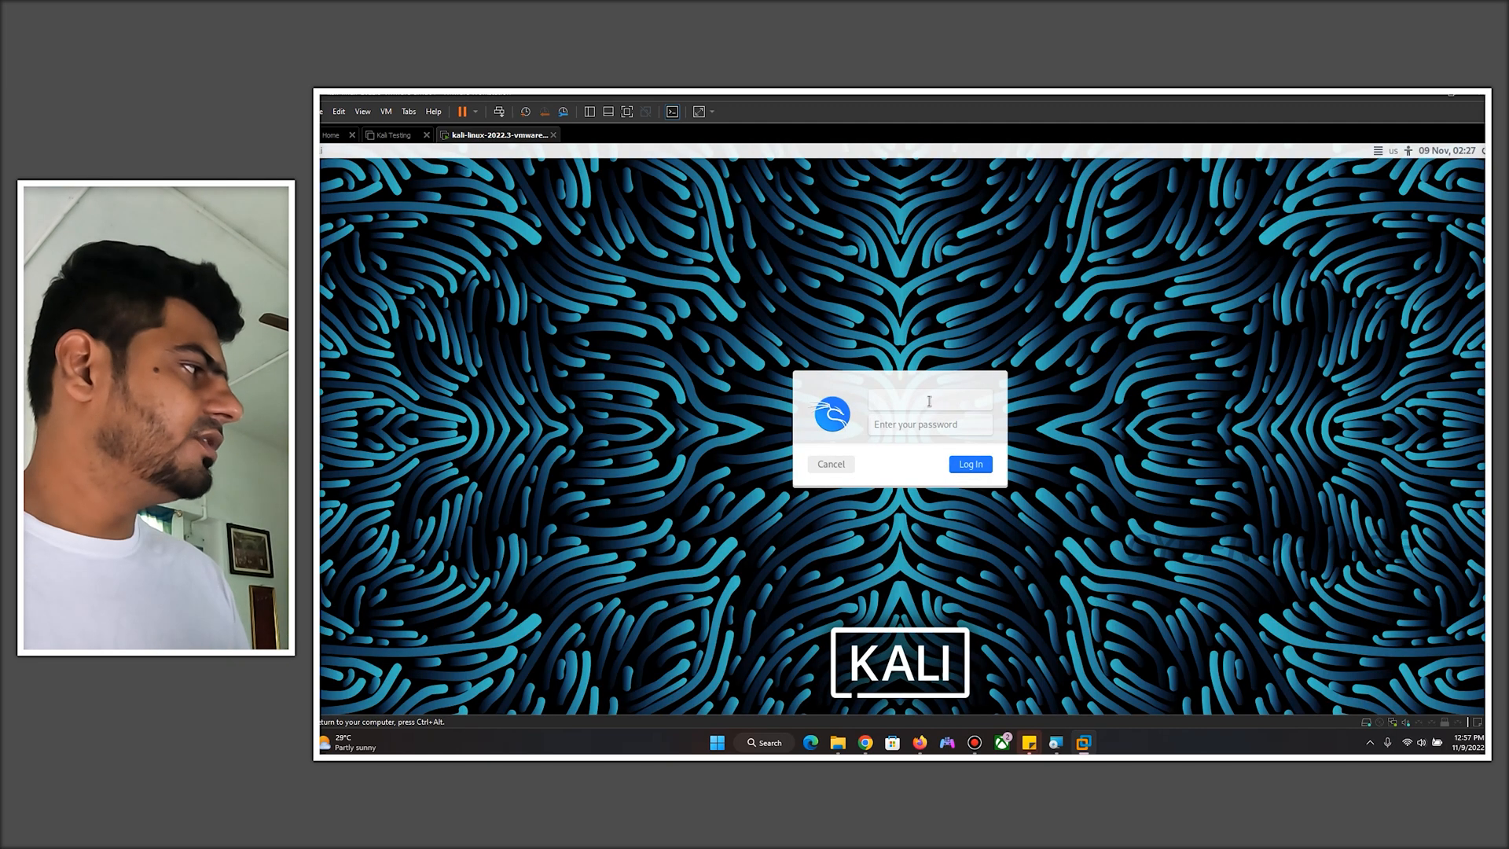
text(kali)
key(Tab)
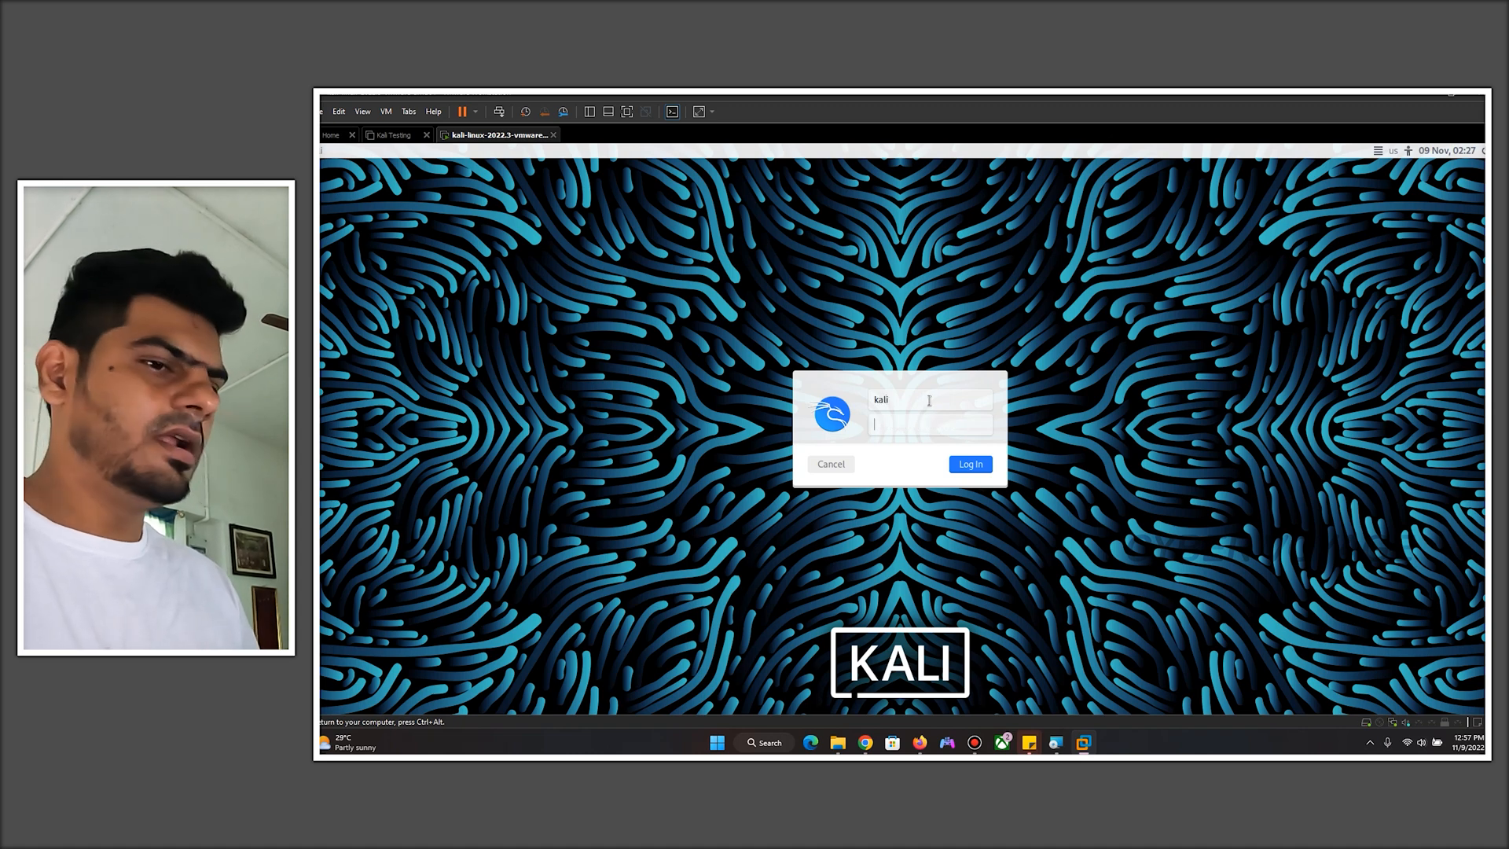
key(Return)
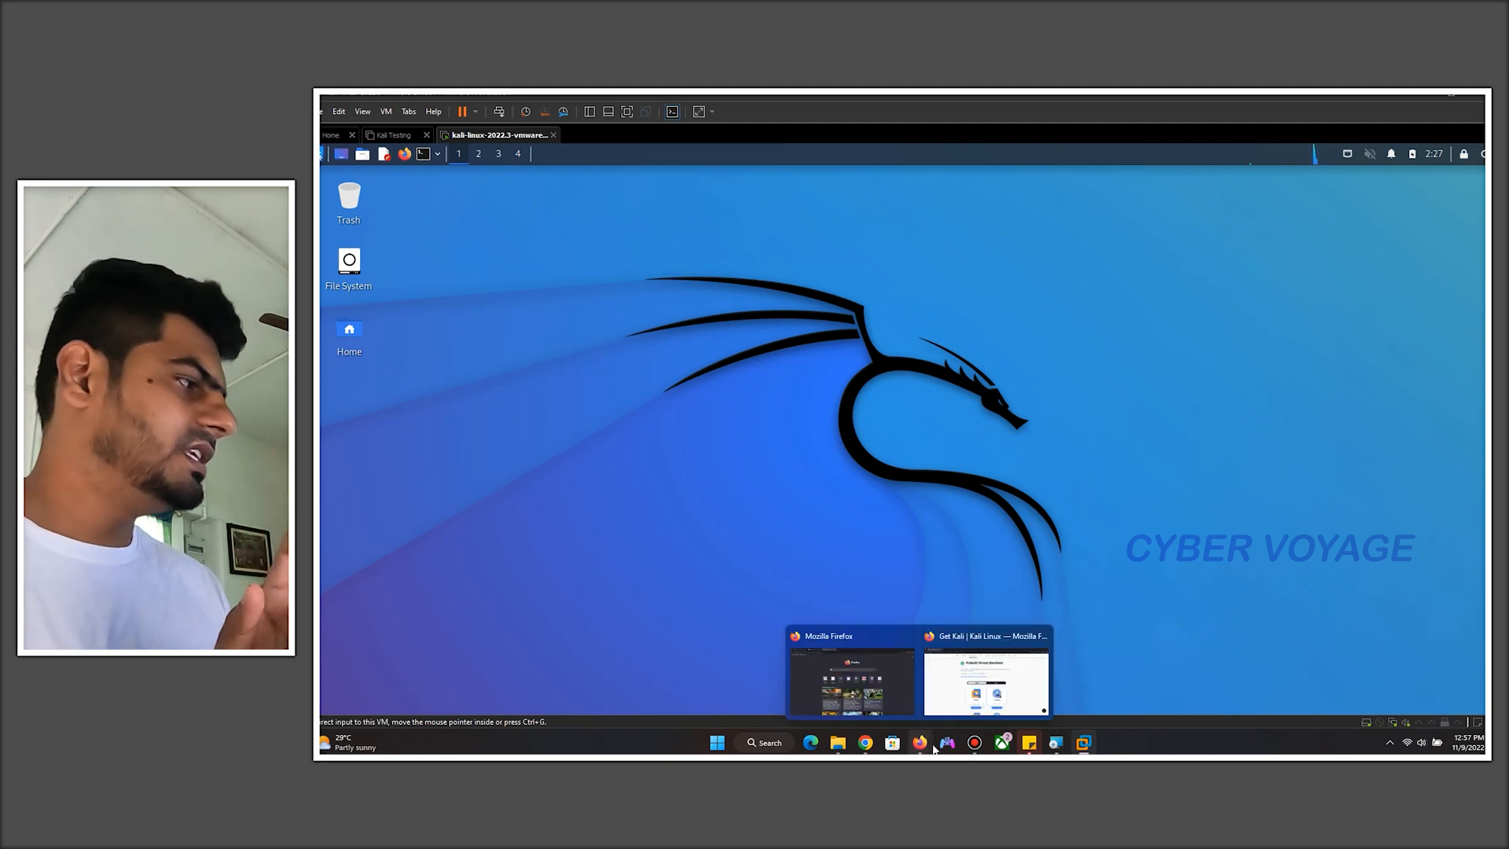
- Review the platform options on the Kali download page, then return to the virtual machine
click(958, 695)
scroll(888, 438, up, 15)
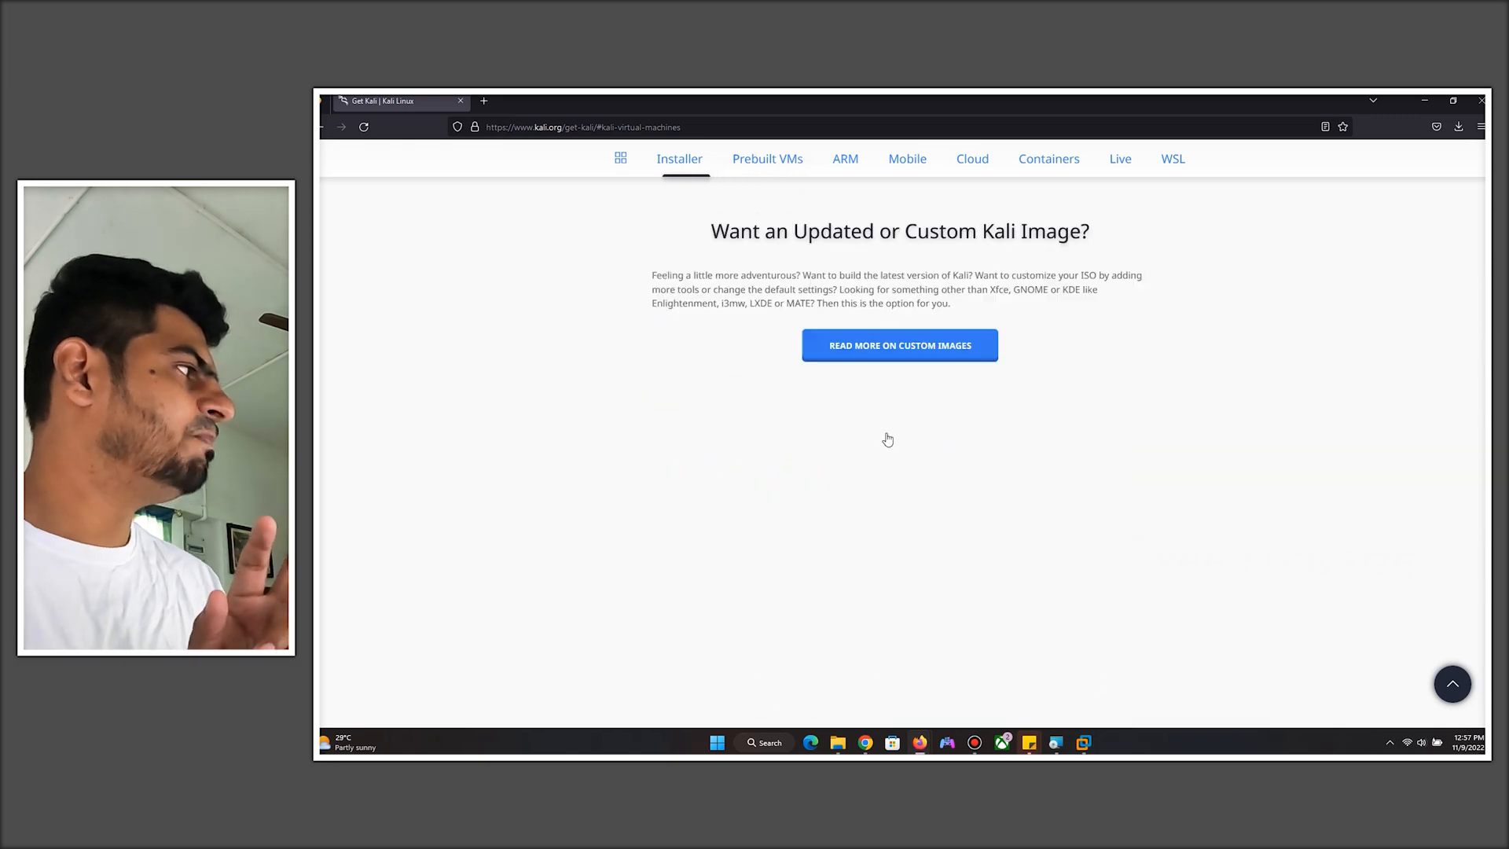
scroll(888, 439, up, 5)
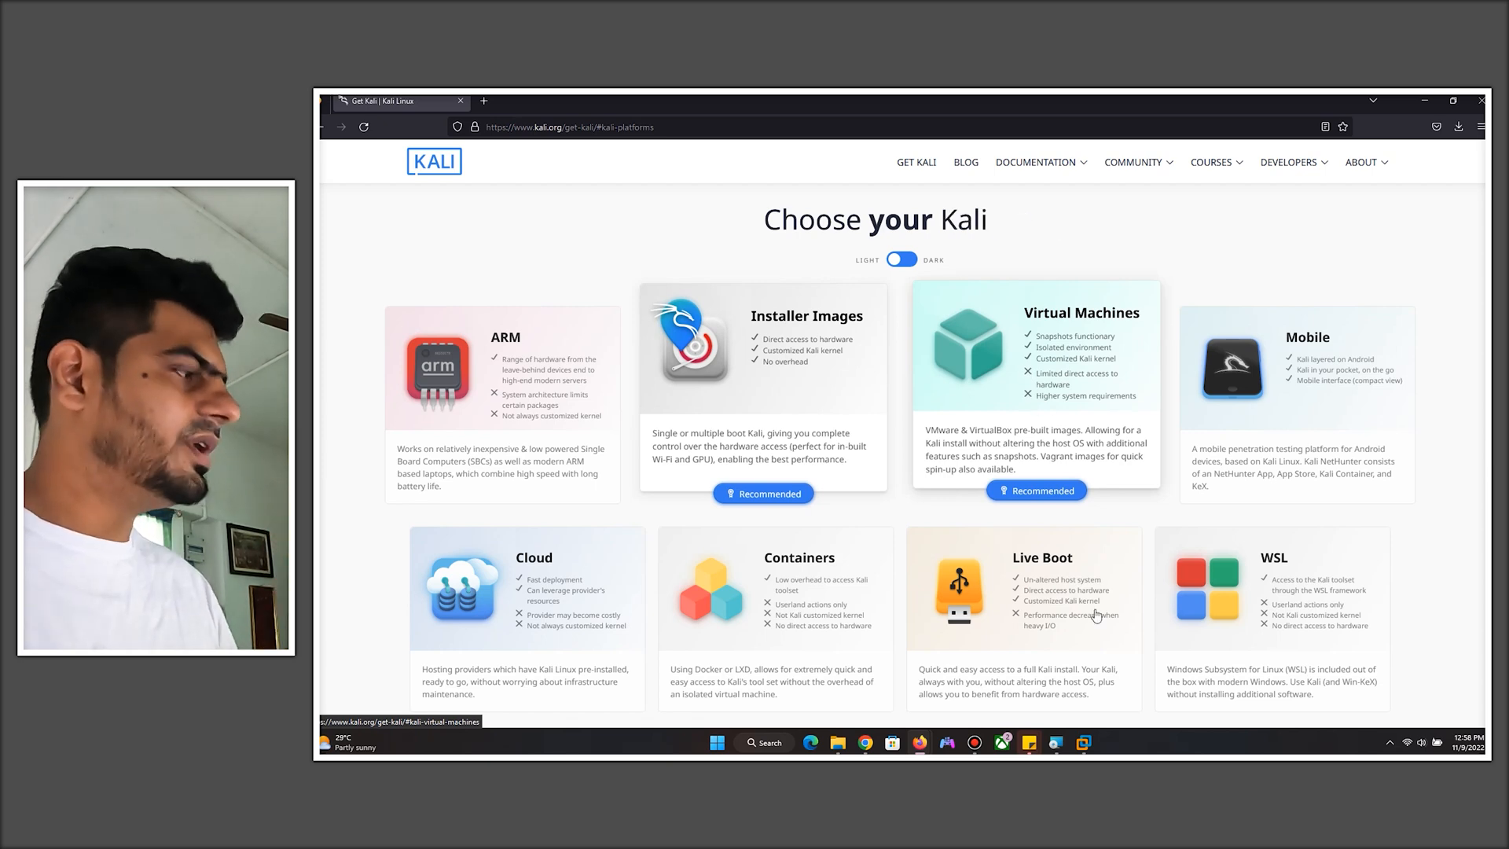
mouse_move(1082, 741)
click(1191, 669)
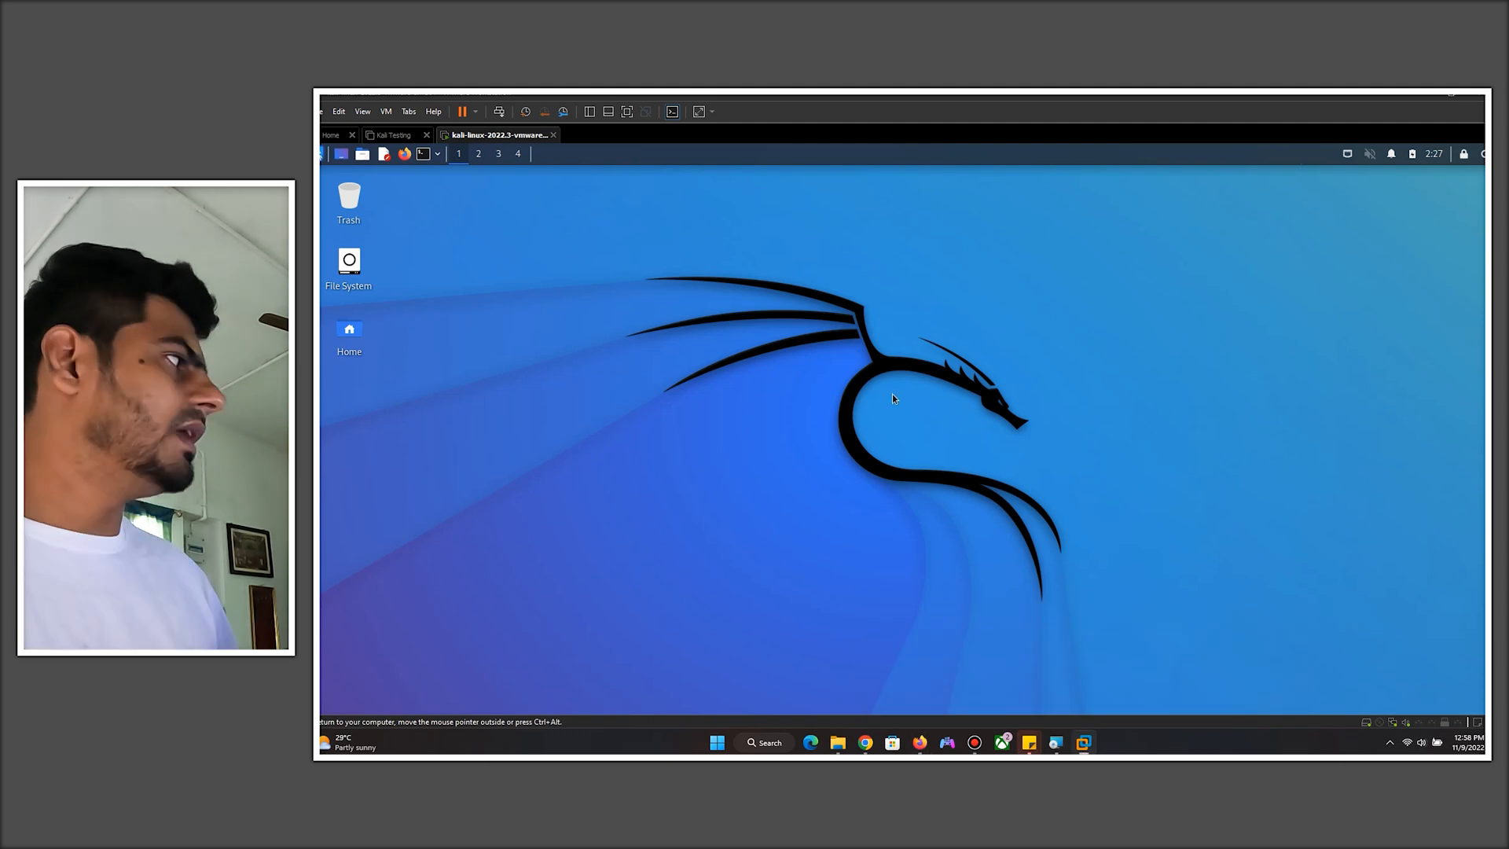
- Open a terminal in Kali and run the whoami command
click(425, 154)
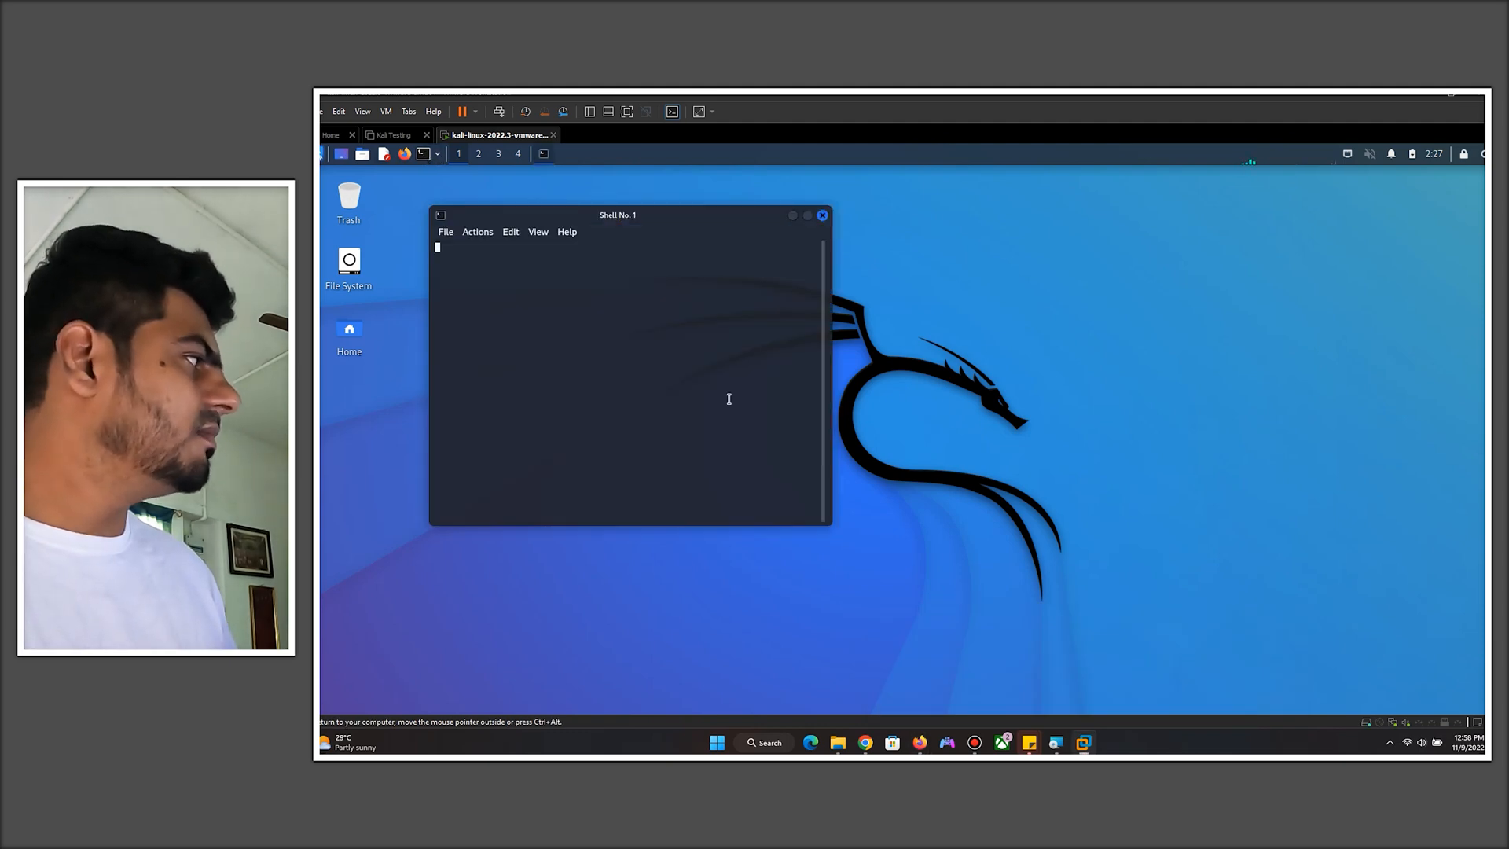
text(whoami)
key(Return)
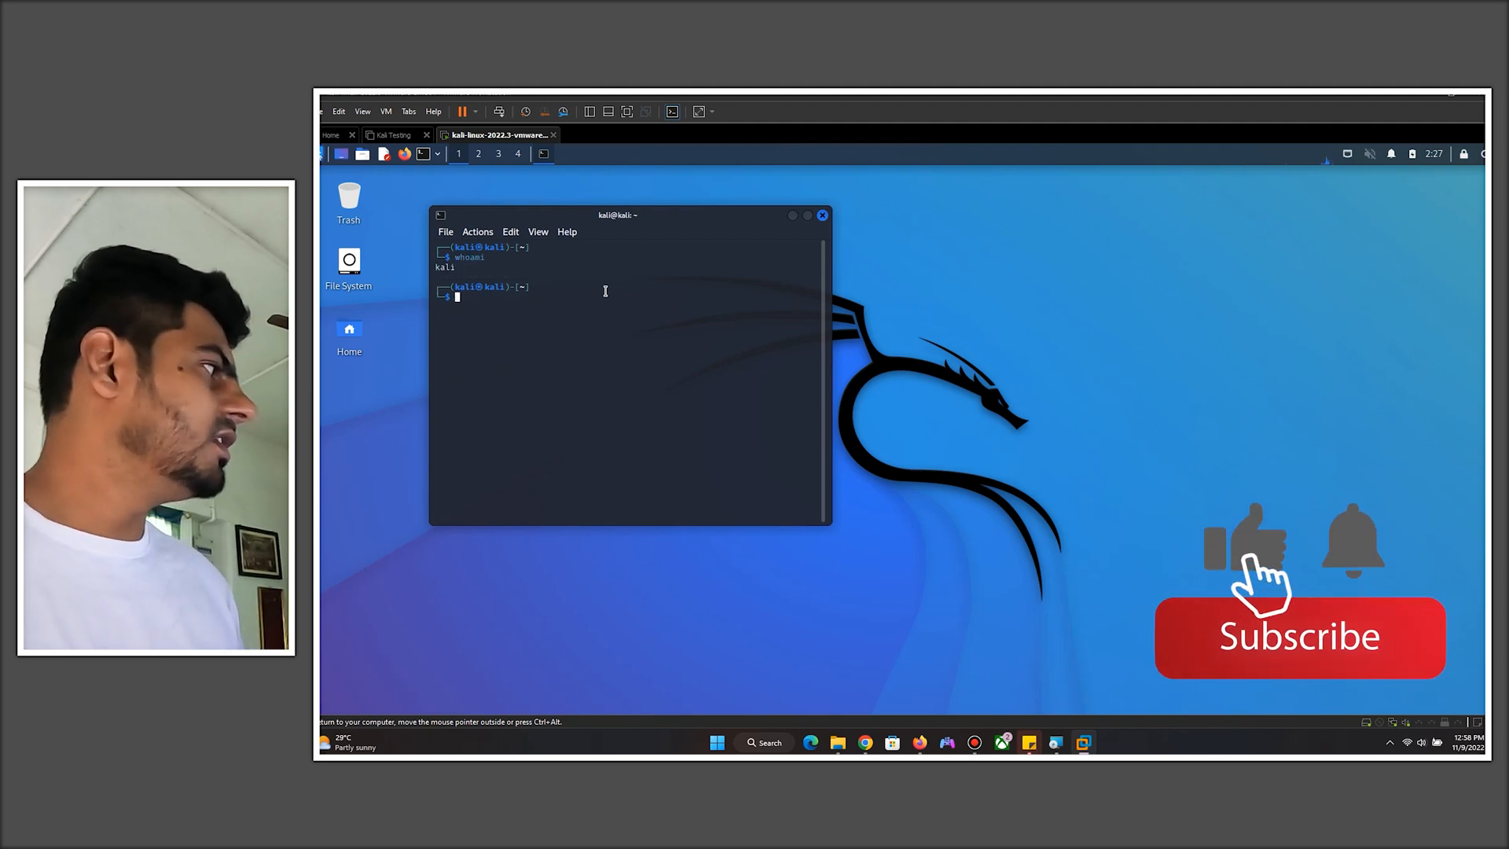